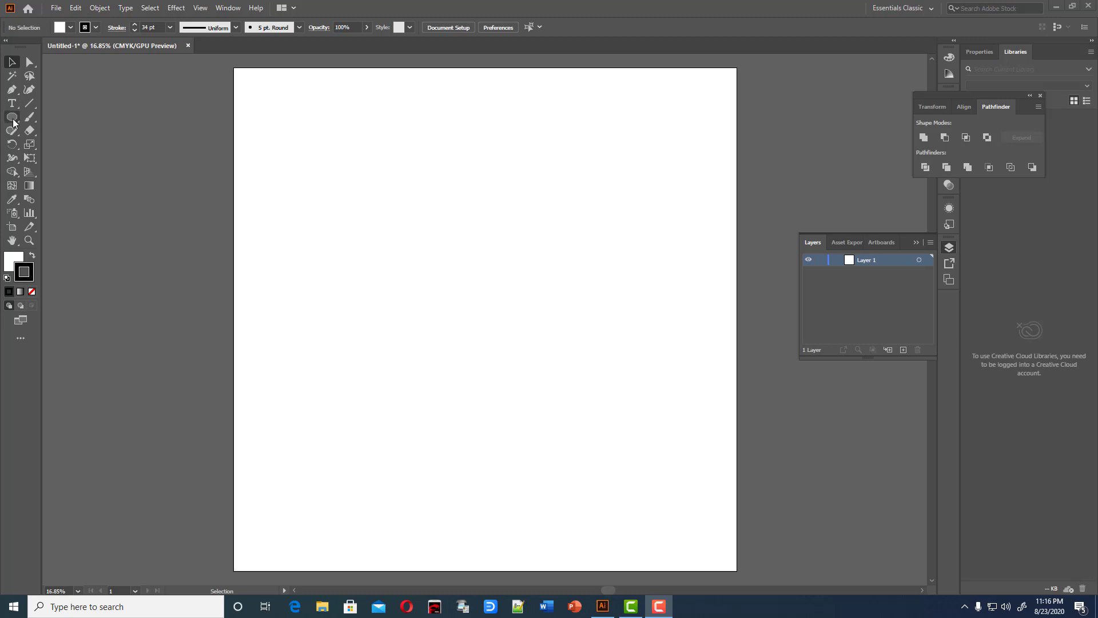
Draw a circle about 1054 px in diameter with the Ellipse tool and move it to the middle of the artboard.
left_click_drag(12, 116, 68, 142)
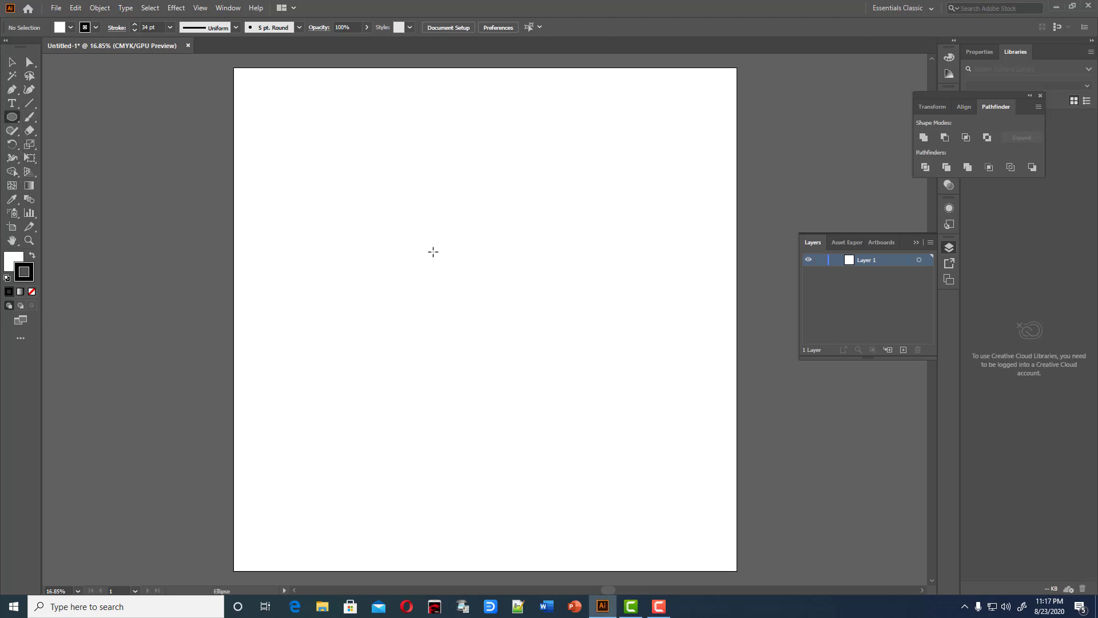
left_click_drag(433, 252, 503, 302)
left_click(12, 64)
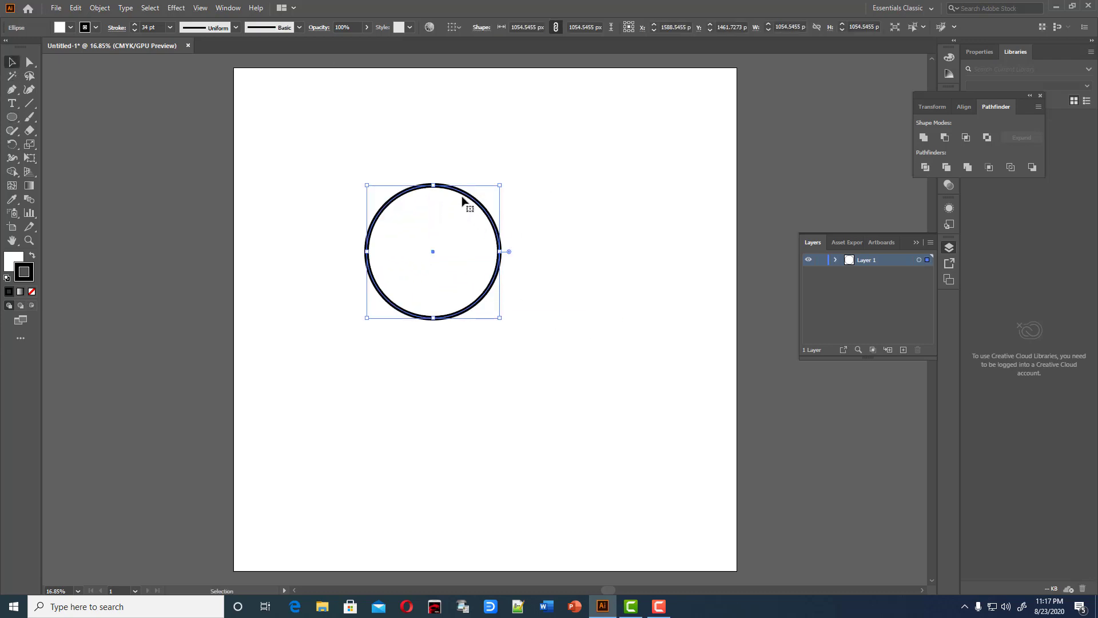
left_click_drag(468, 202, 530, 263)
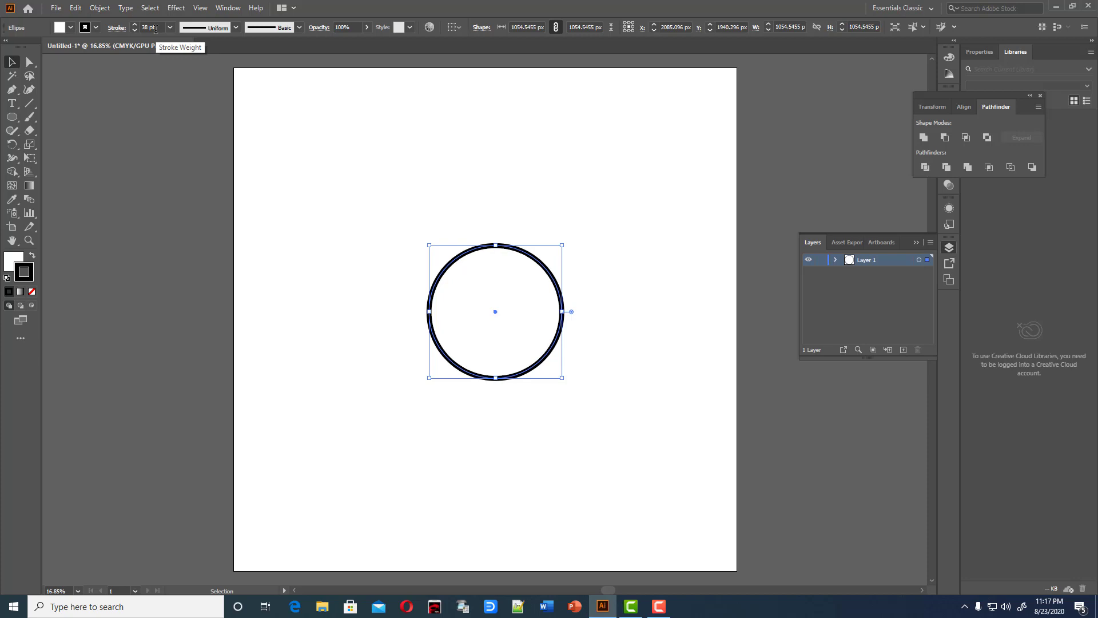
Set the circle's stroke weight to 45 pt and deselect it.
scroll(155, 29, "down", 1)
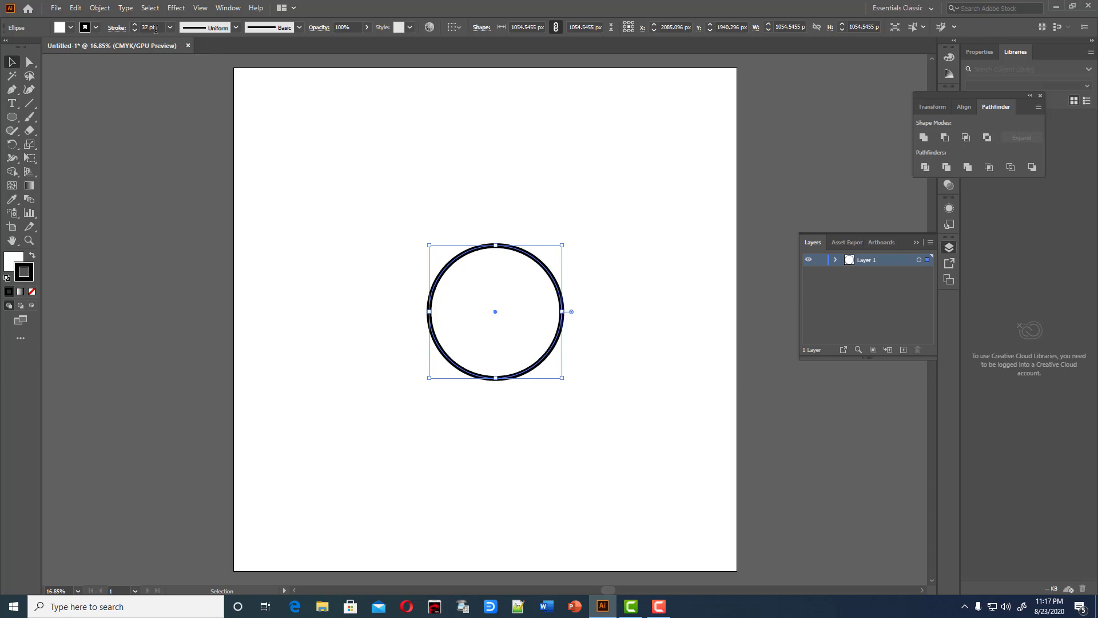
scroll(155, 29, "up", 6)
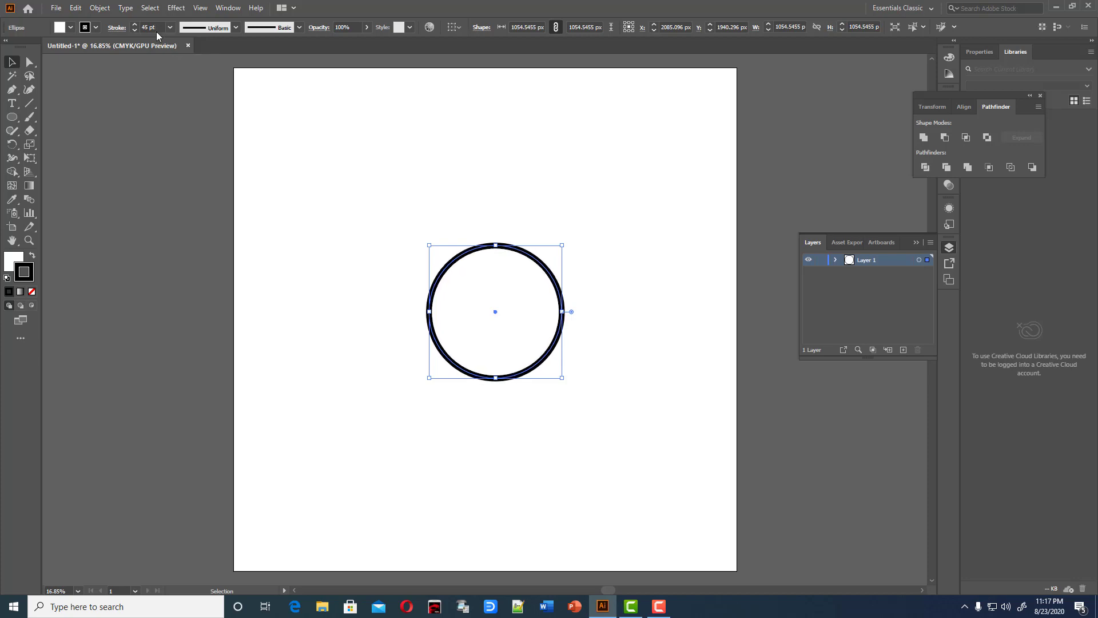
left_click(487, 225)
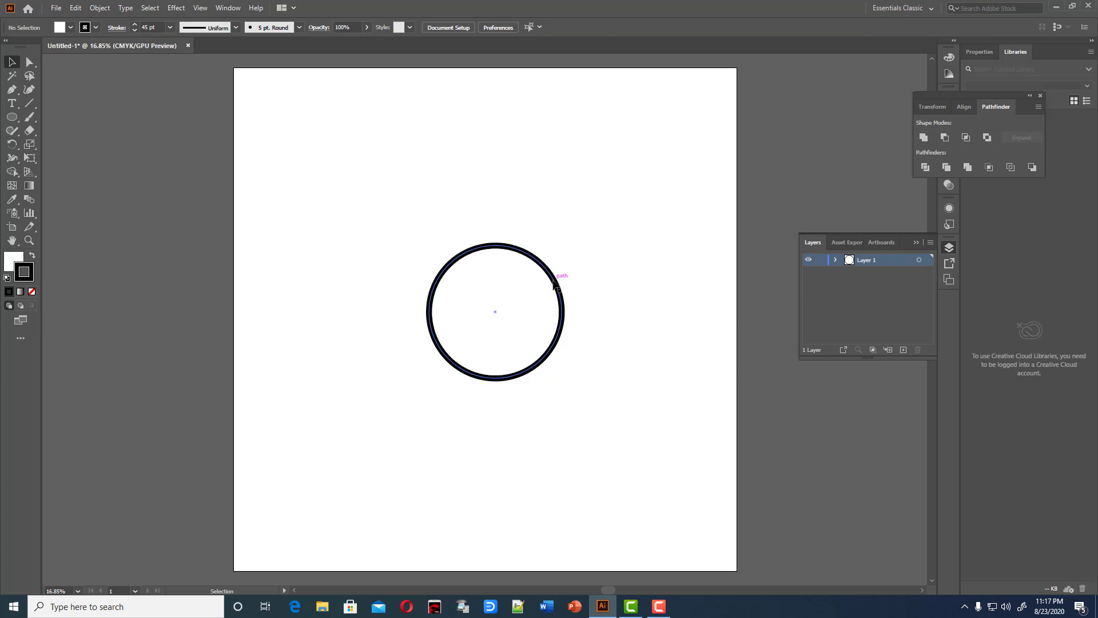
Enlarge the circle proportionally from its centre to about 1618 px in diameter.
left_click(555, 281)
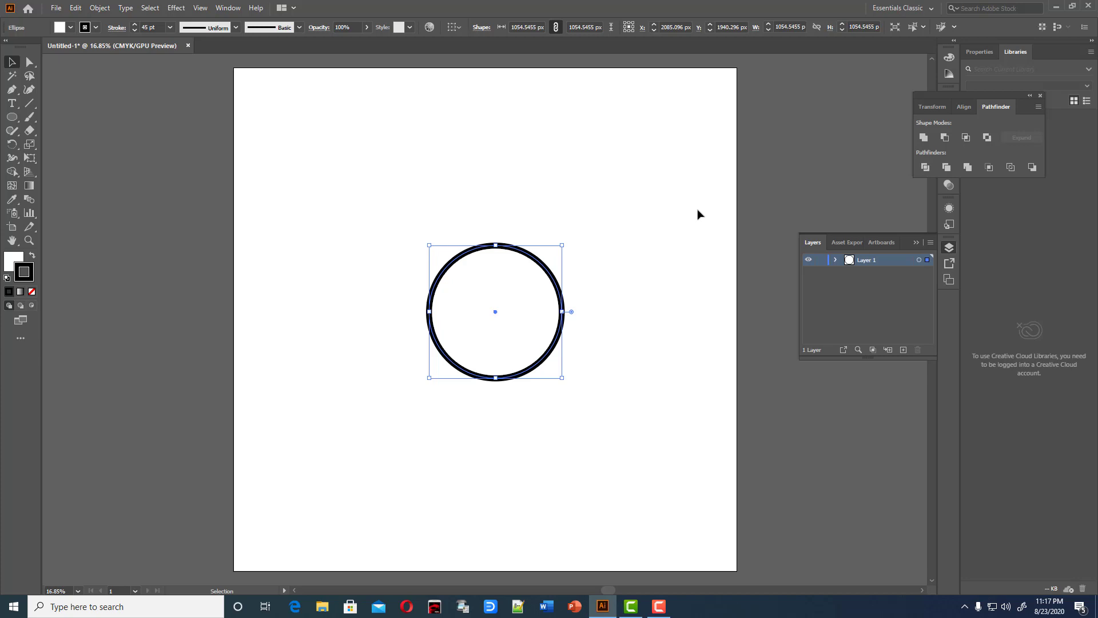
left_click_drag(562, 245, 600, 211)
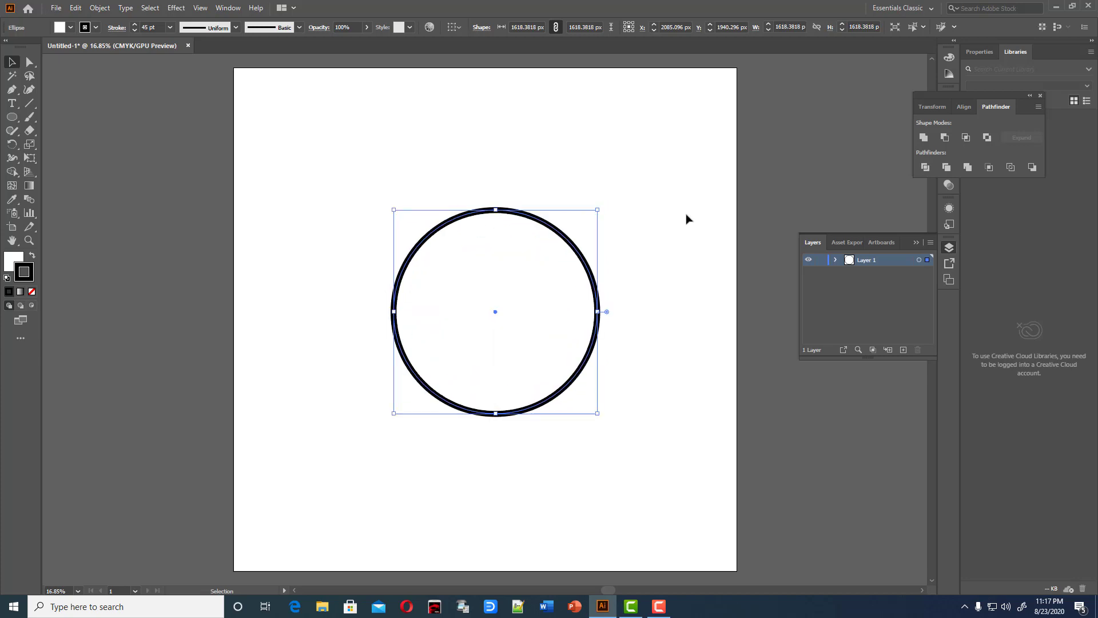
left_click(689, 218)
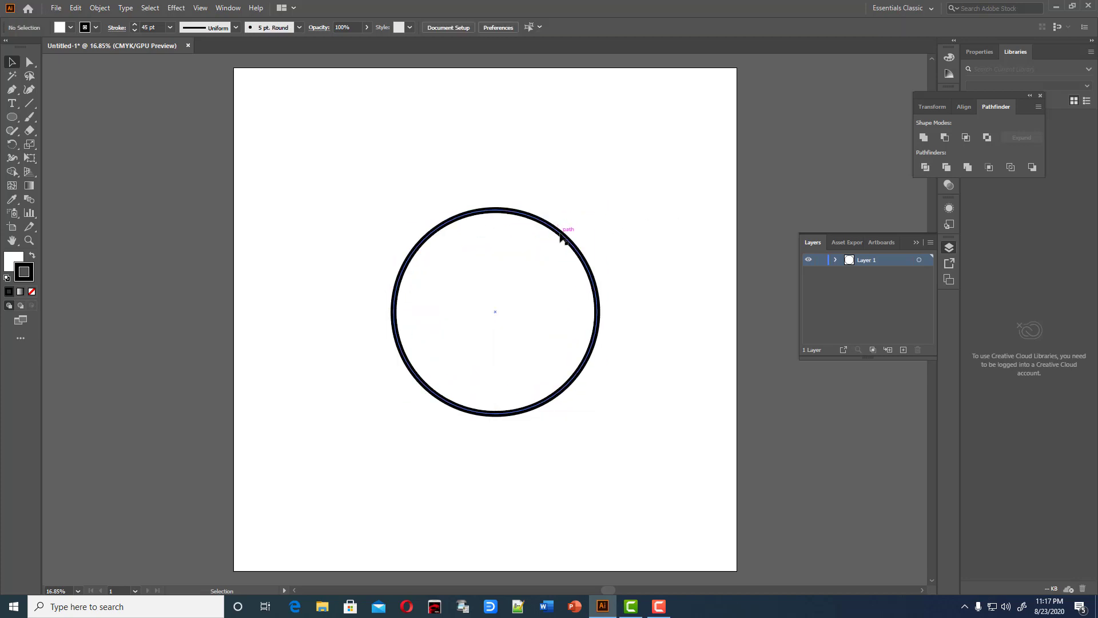
Add an anchor point on the circle's lower-right arc, pull it slightly inward, and convert the bottom anchor point to a corner.
left_click(558, 235)
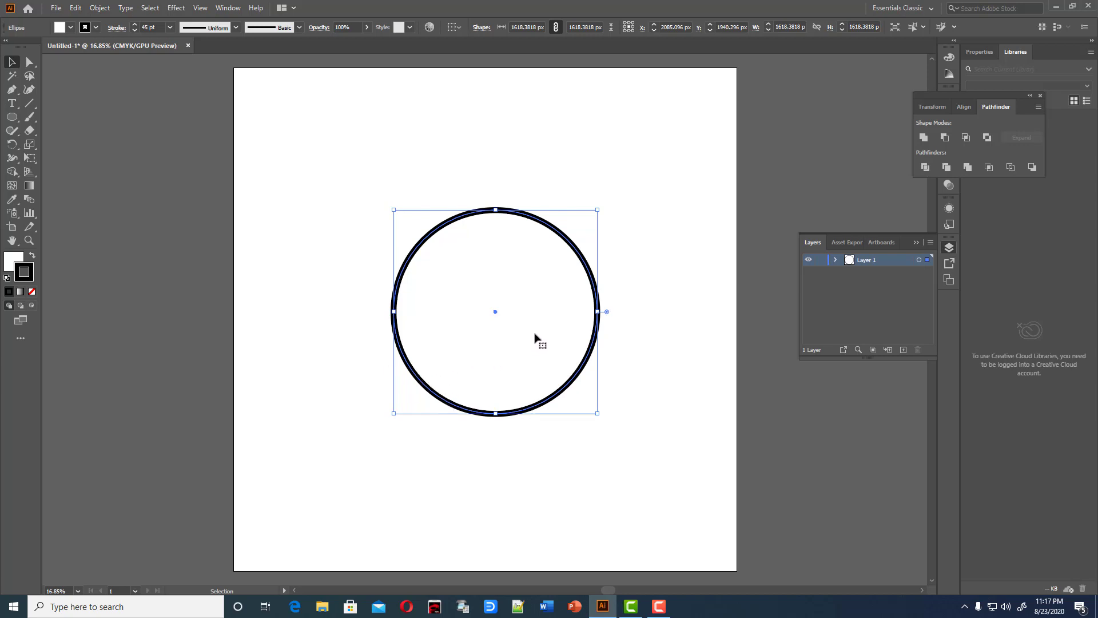
left_click(30, 91)
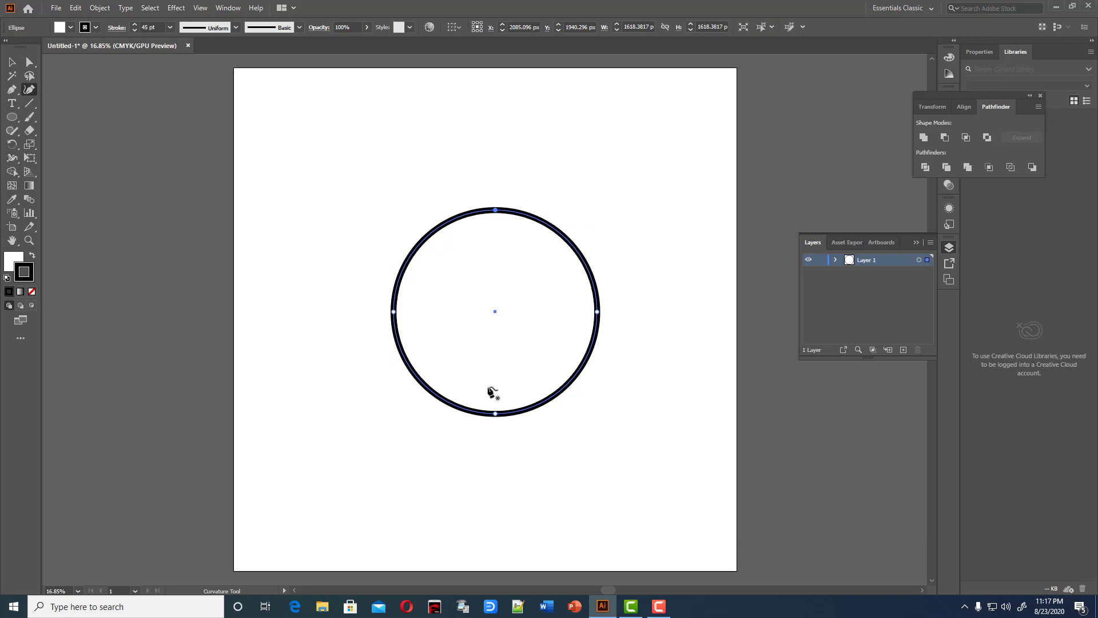
left_click(577, 373)
left_click_drag(577, 373, 569, 368)
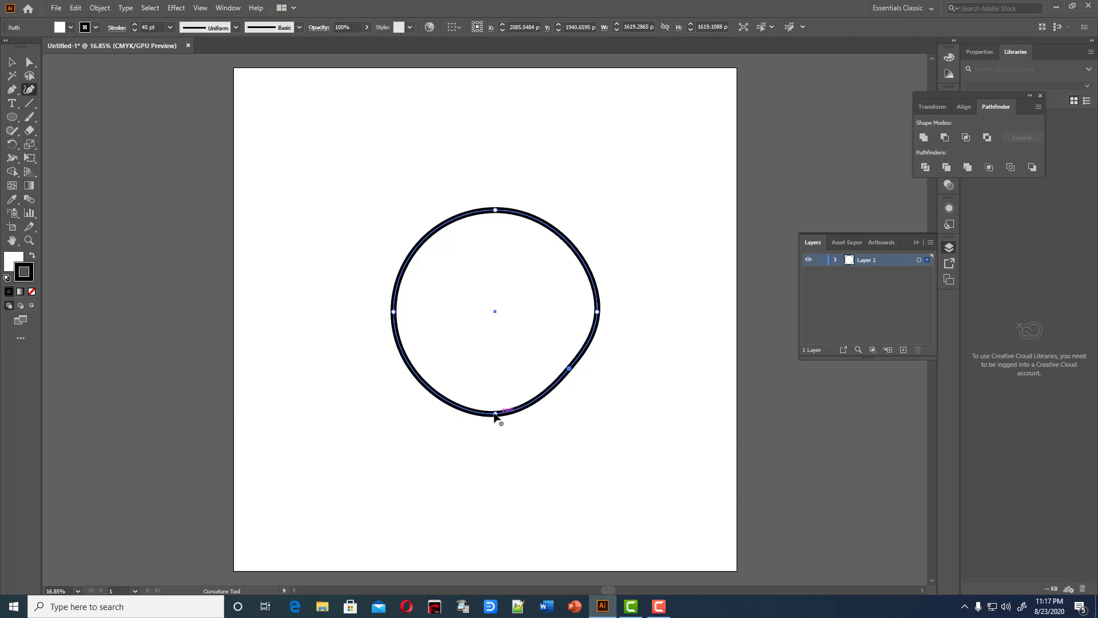
left_click_drag(11, 90, 43, 133)
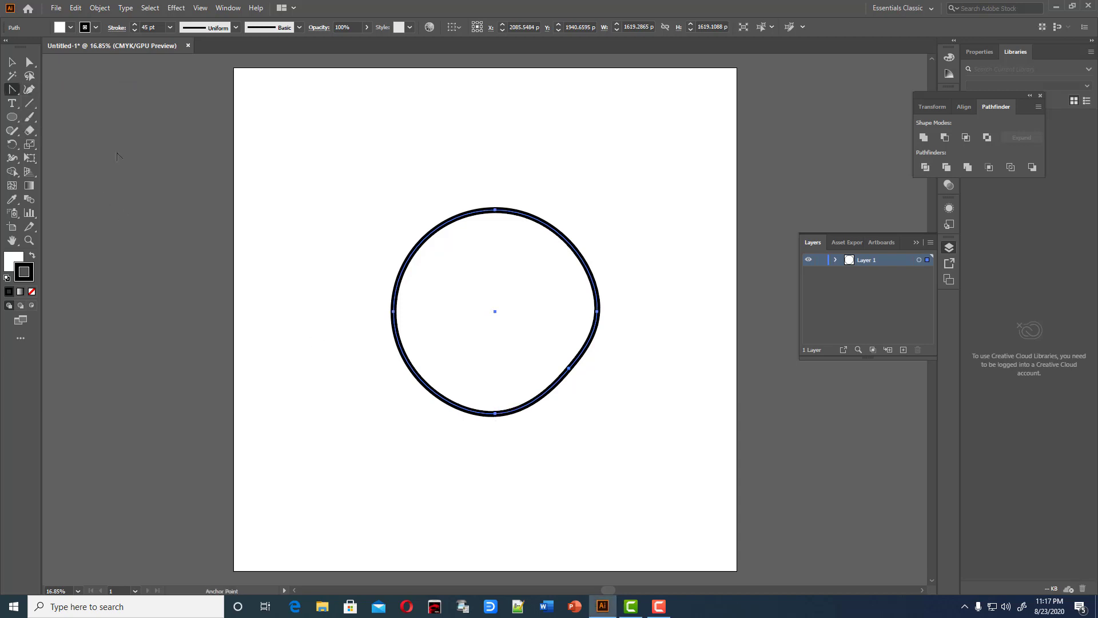
left_click(495, 413)
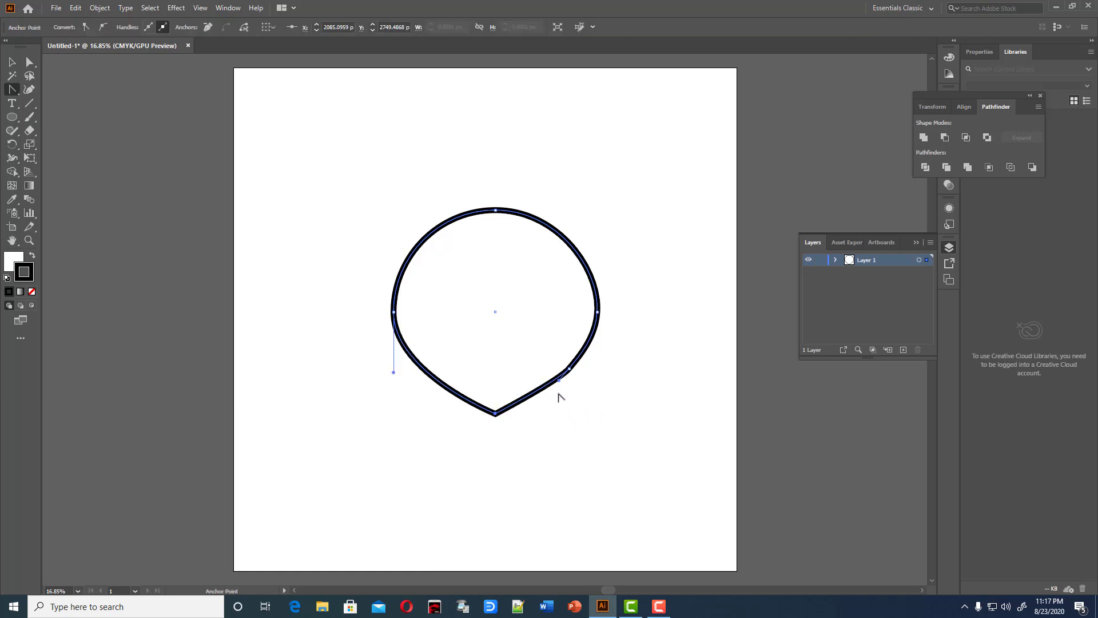
Move the lower-right anchor point outward to about X 2704, Y 2408 px and adjust its upper handle to soften the bend.
left_click(29, 62)
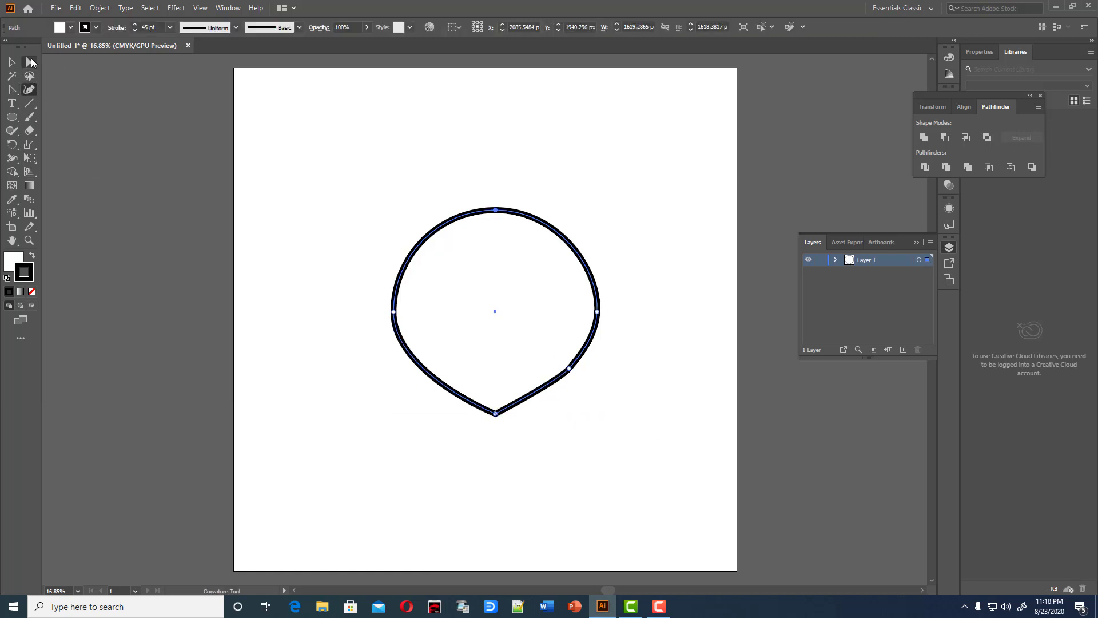
left_click(569, 369)
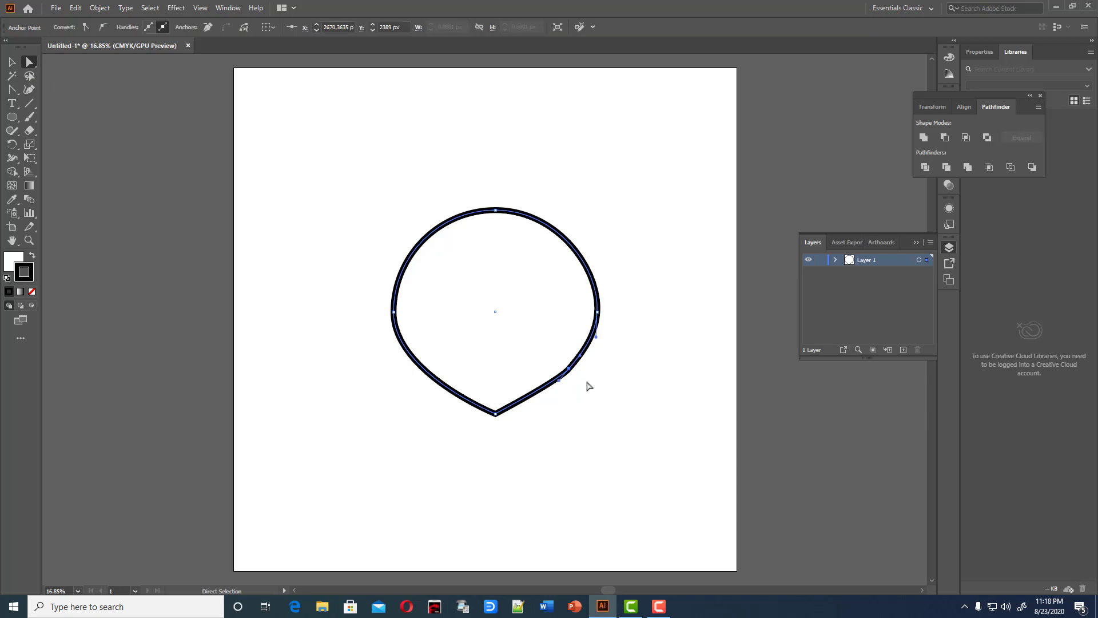
key("ctrl+plus")
key("ctrl+plus")
key("ctrl+plus")
key("ctrl+plus")
key("ctrl+plus")
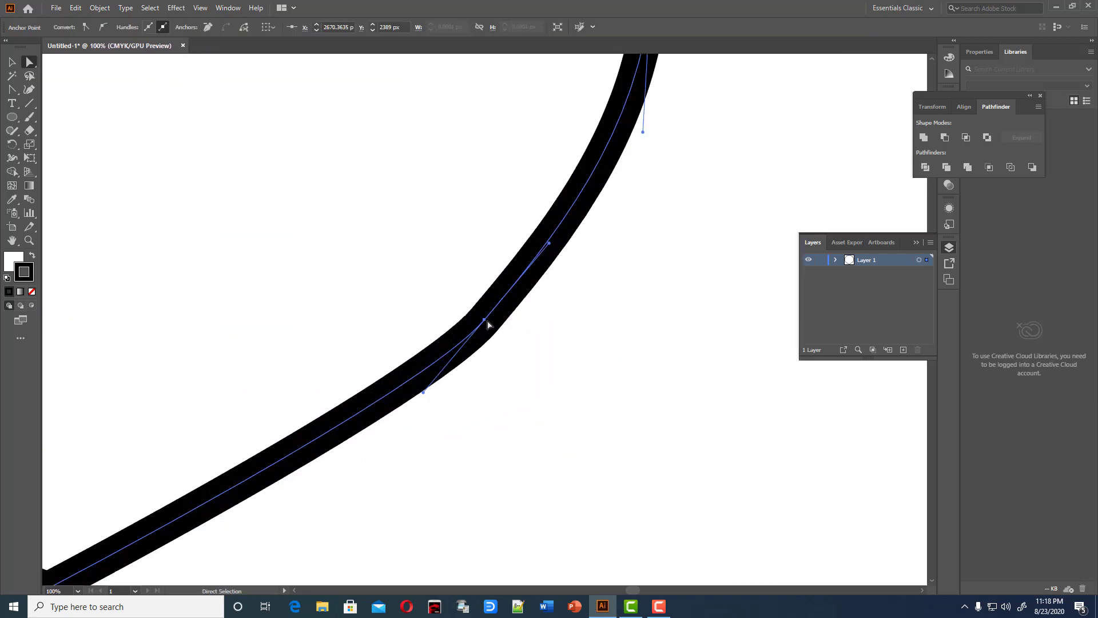
left_click_drag(487, 322, 510, 335)
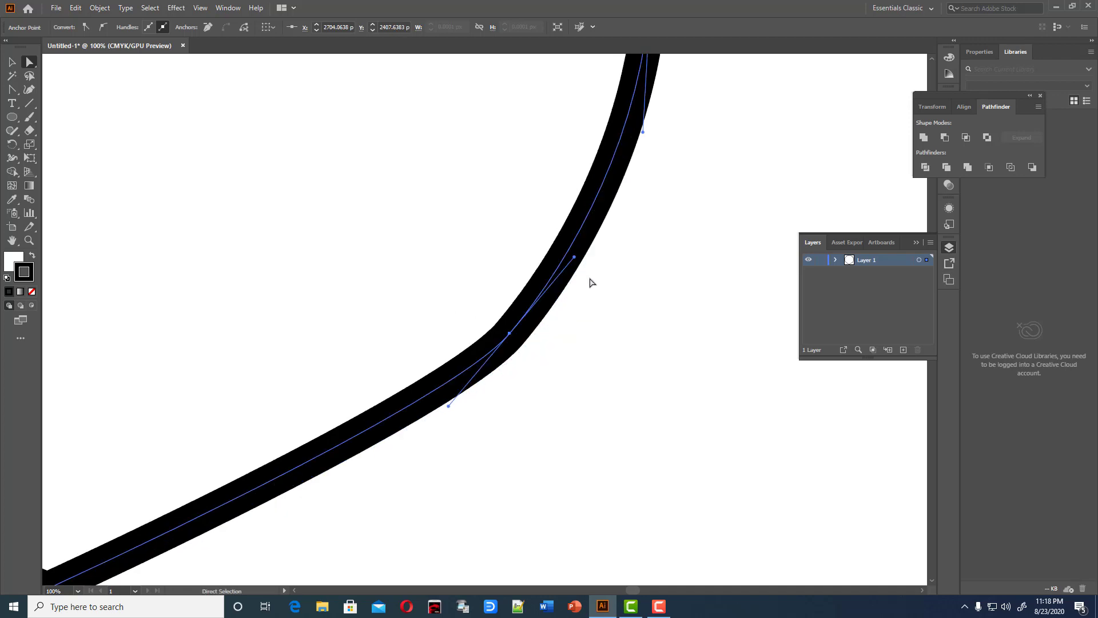
left_click_drag(577, 262, 590, 272)
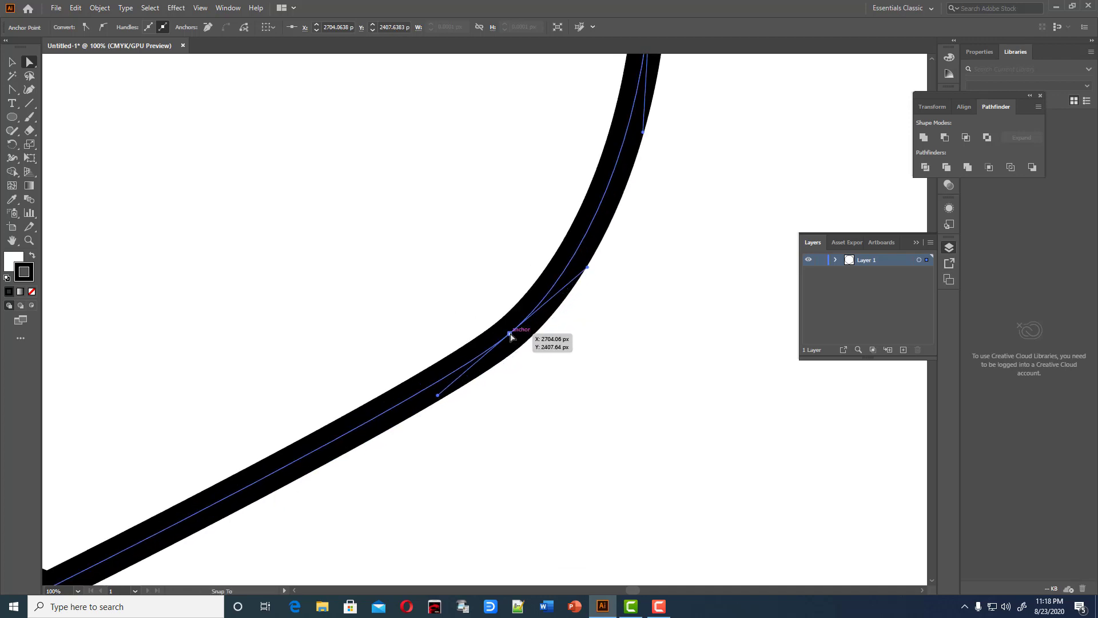
Smooth the lower-right bend with the Smooth tool and nudge the anchor point just below it to about X 2613, Y 2471 px.
mouse_move(12, 130)
left_mouse_down()
mouse_move(46, 150)
mouse_move(46, 162)
left_mouse_up()
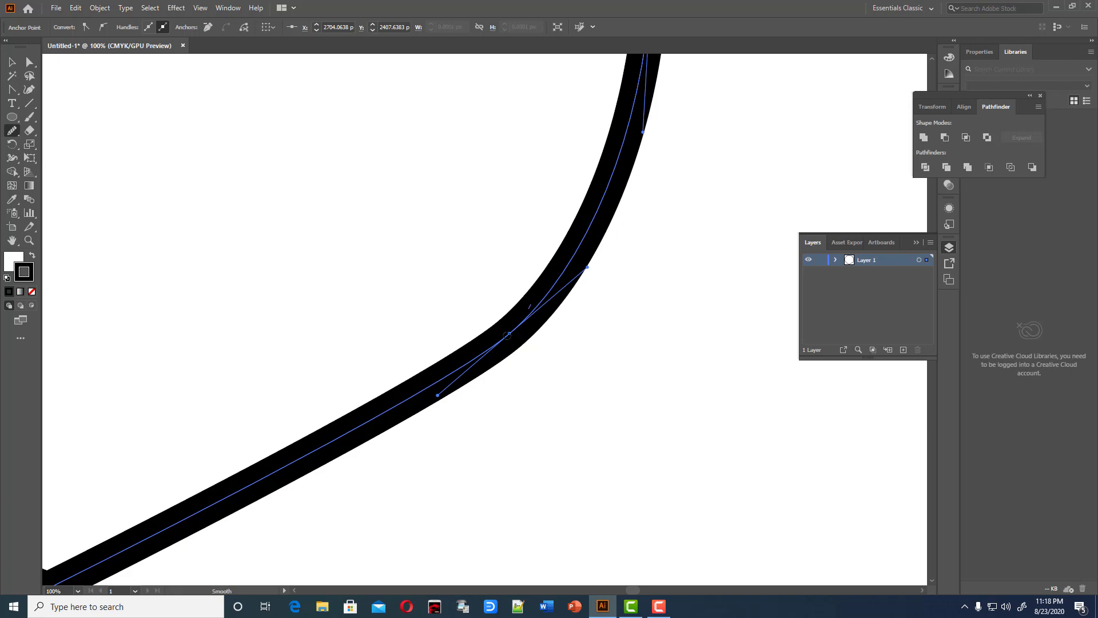
mouse_move(507, 335)
left_mouse_down()
mouse_move(527, 344)
mouse_move(549, 302)
mouse_move(471, 362)
mouse_move(506, 319)
mouse_move(467, 376)
mouse_move(486, 364)
mouse_move(407, 385)
mouse_move(368, 439)
mouse_move(449, 386)
left_mouse_up()
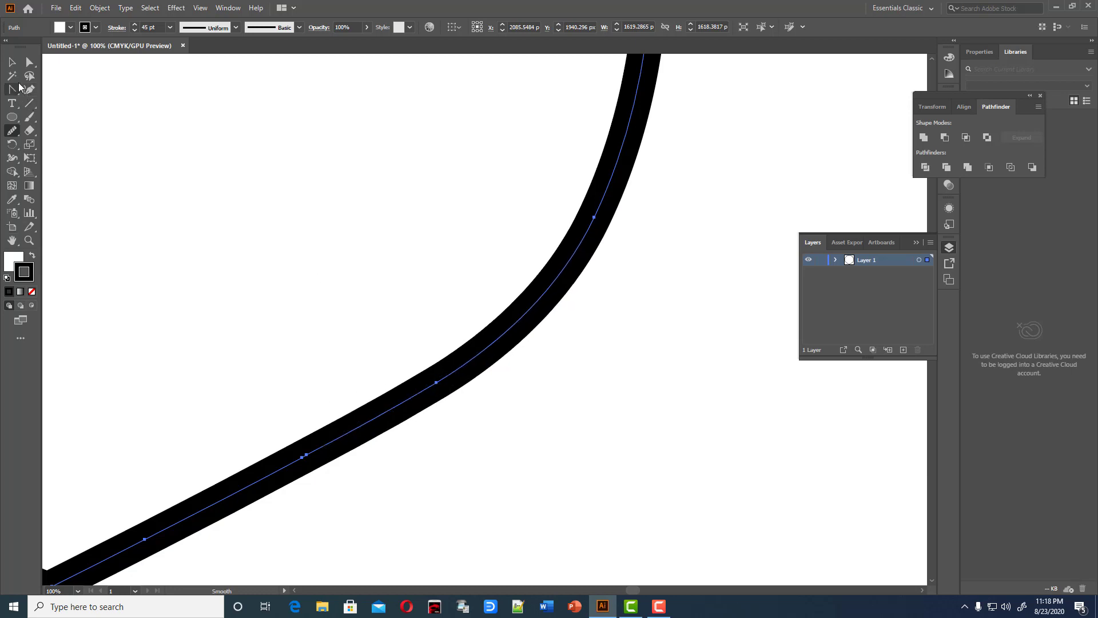
left_click(29, 62)
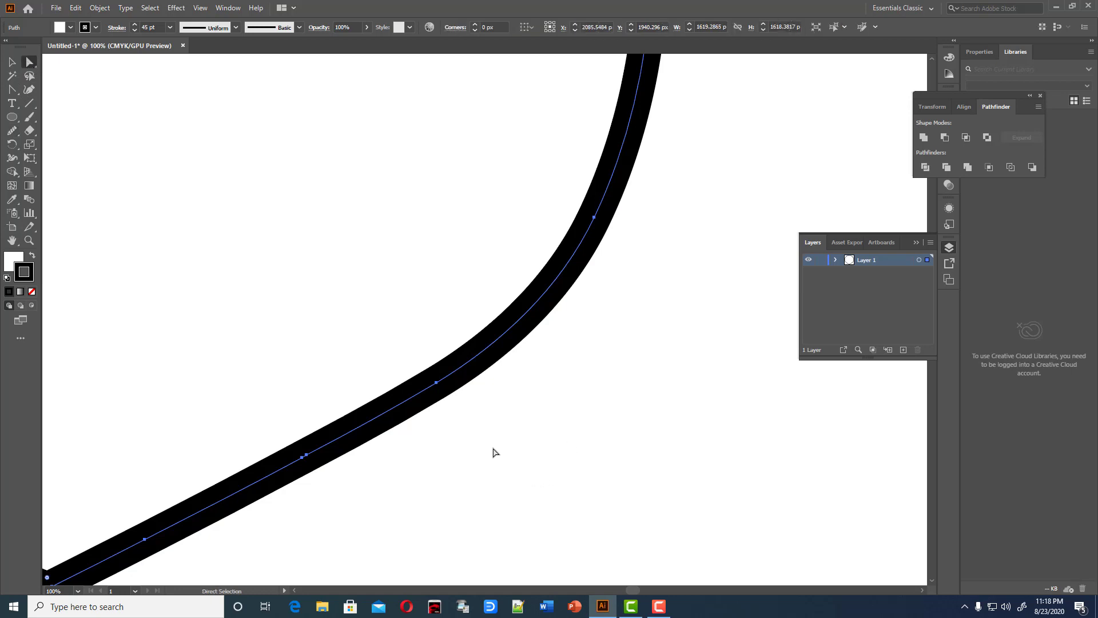
left_click(438, 383)
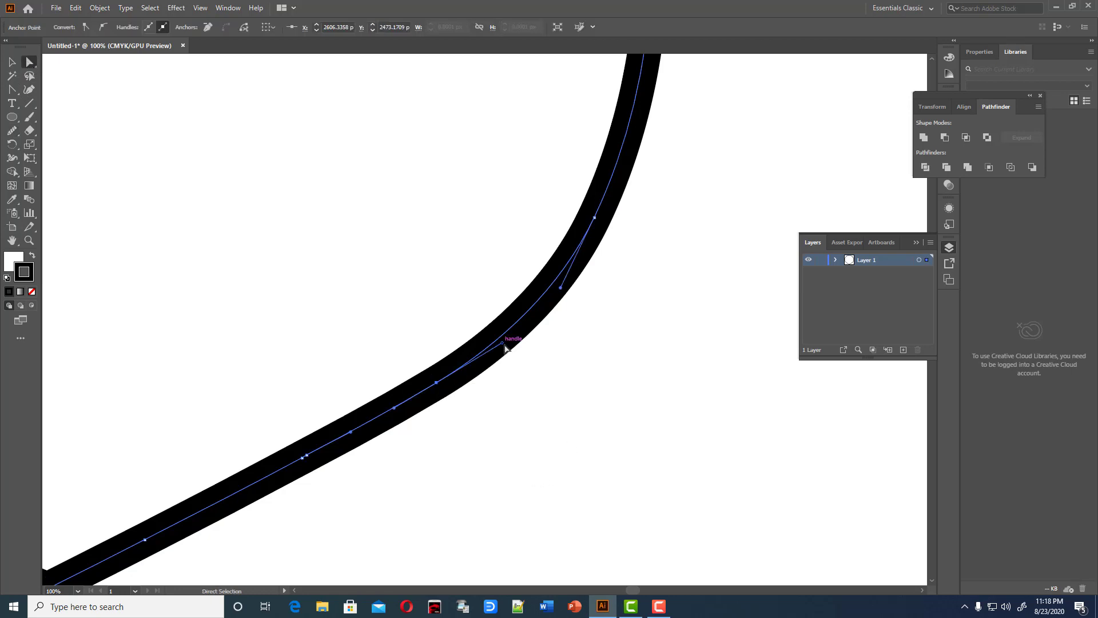
mouse_move(437, 382)
left_mouse_down()
mouse_move(441, 393)
mouse_move(451, 381)
mouse_move(442, 381)
left_mouse_up()
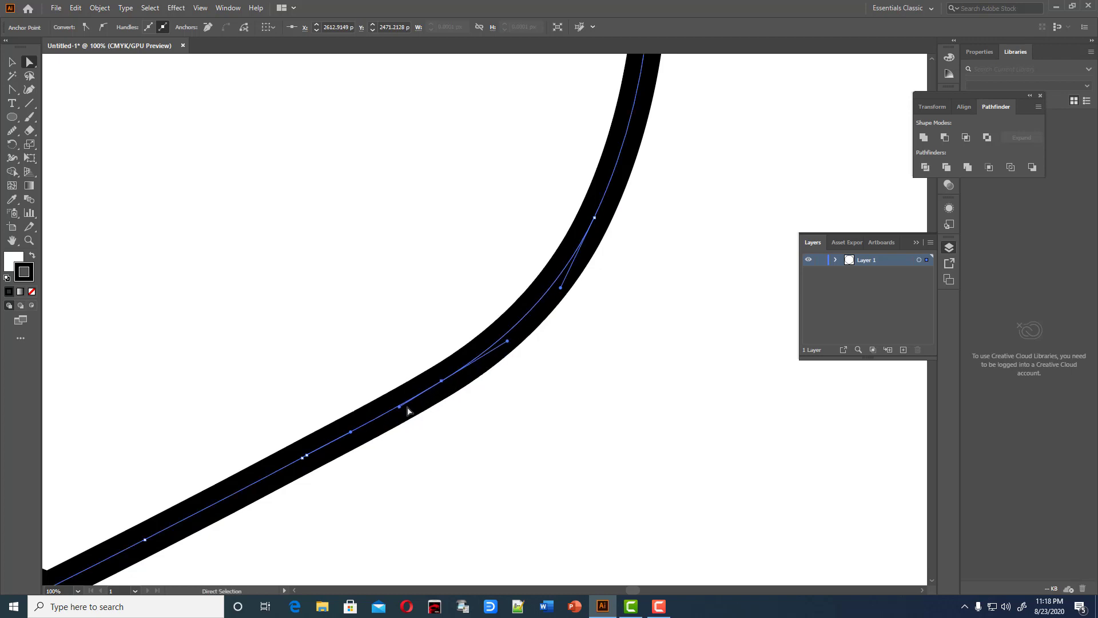
left_click(406, 419)
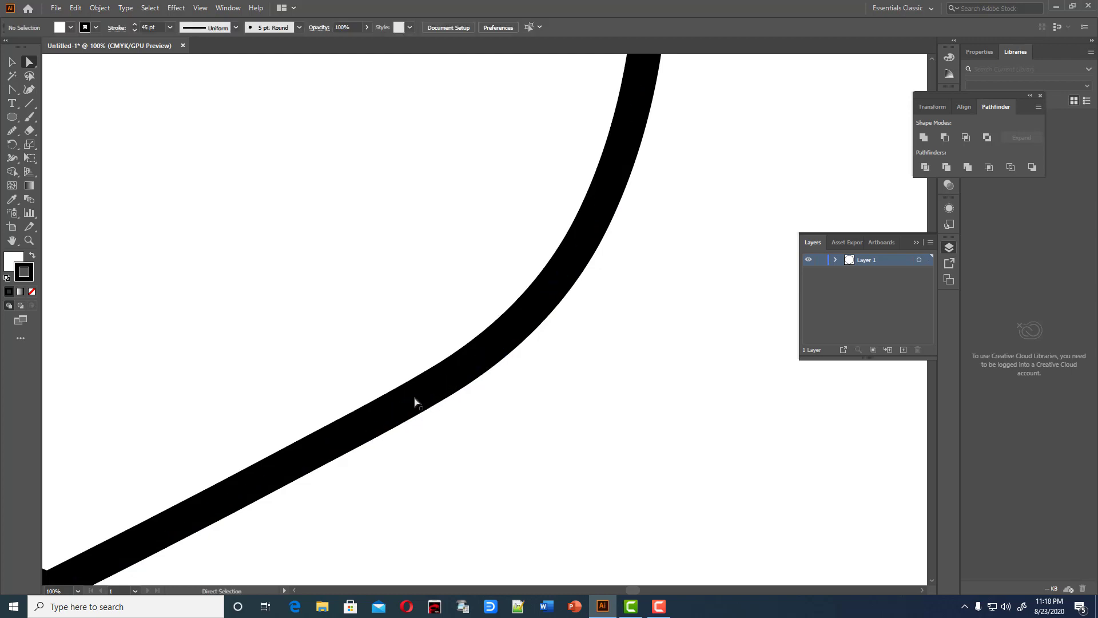
Raise the anchor below the bend to about Y 2460 px, and move the one above to about X 2811, Y 2247 px, adjusting its handle.
left_click(460, 373)
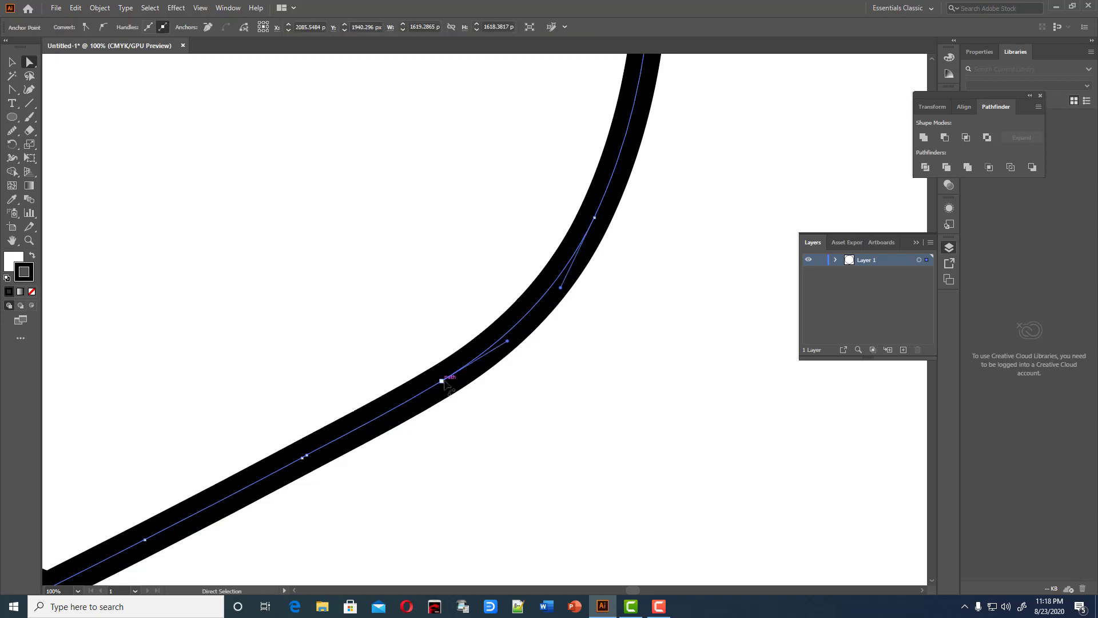
left_click_drag(443, 382, 445, 378)
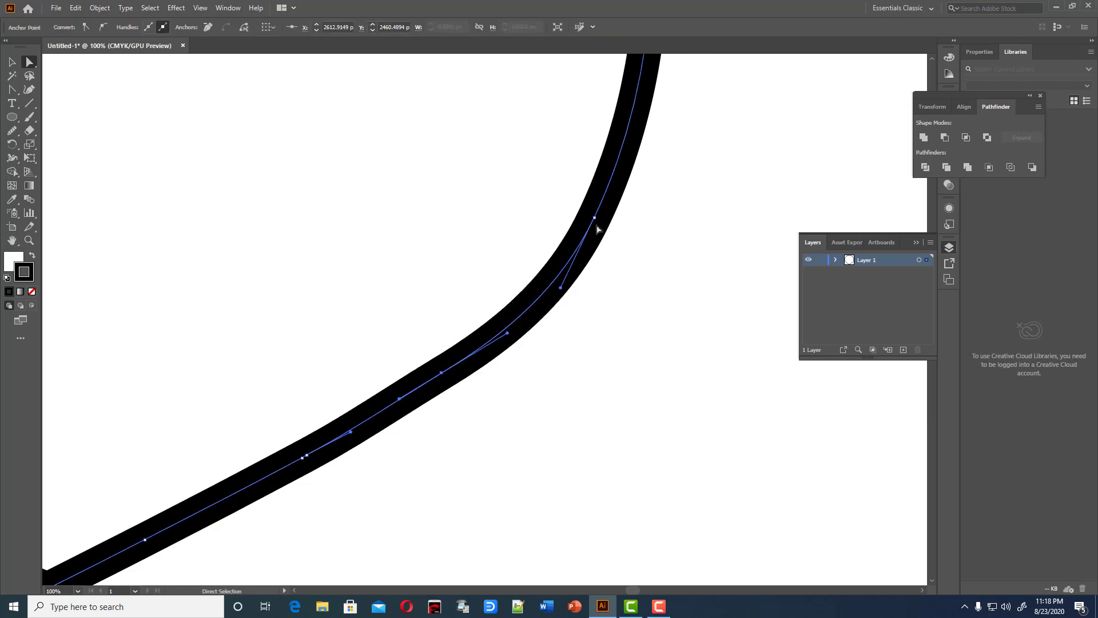
mouse_move(595, 221)
left_mouse_down()
mouse_move(607, 213)
mouse_move(590, 214)
left_mouse_up()
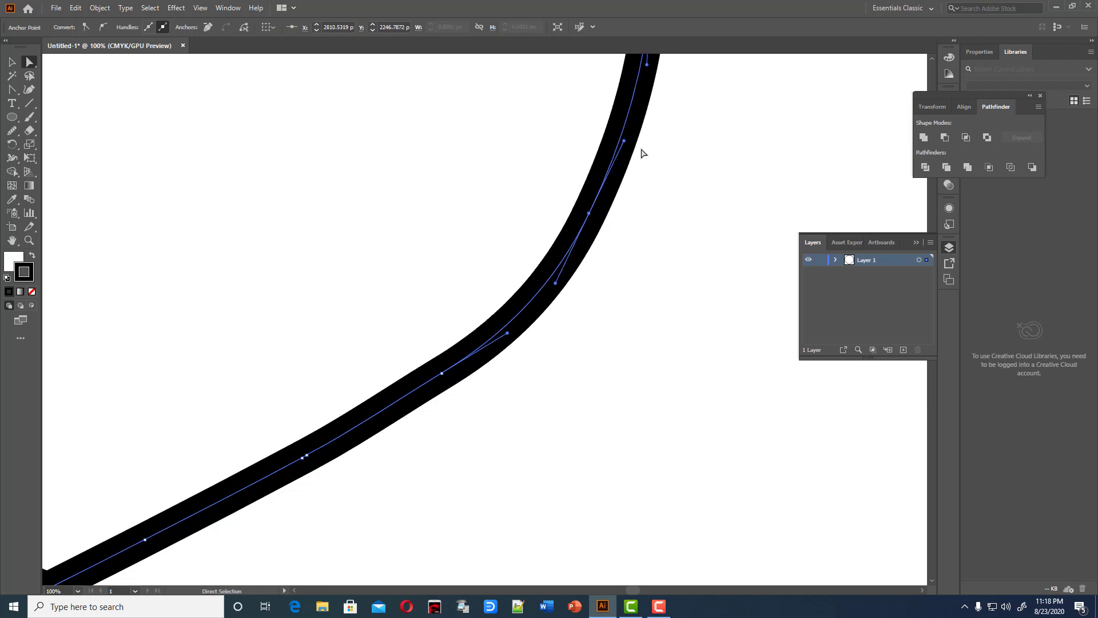
left_click_drag(624, 144, 630, 150)
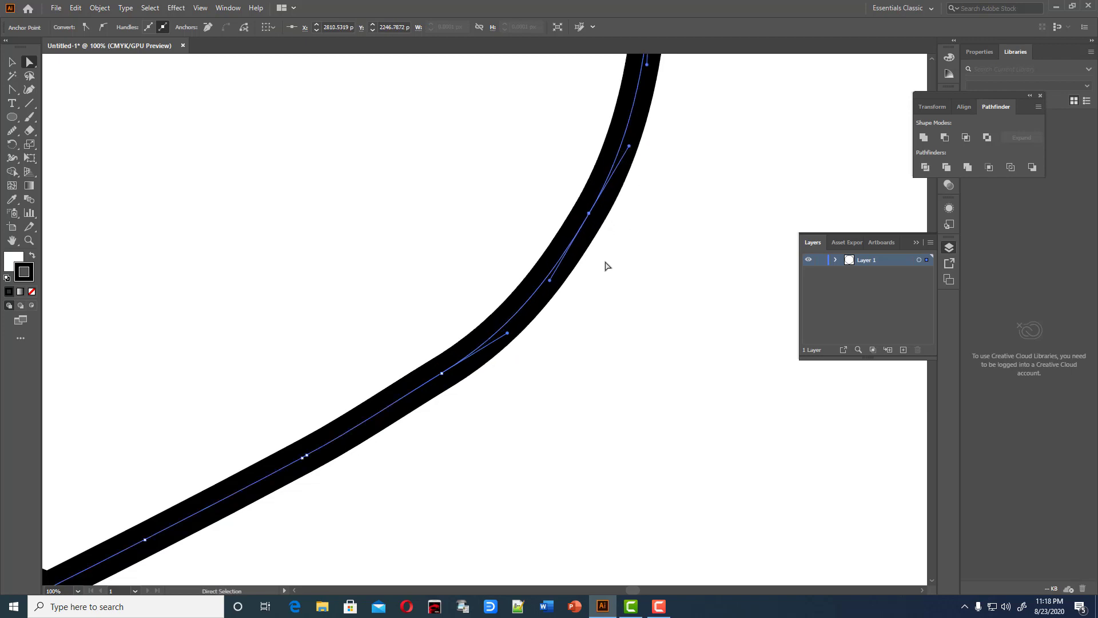
Try to move the anchor point at the shape's bottom tip straight up, and undo the move.
key("ctrl+minus")
key("ctrl+minus")
key("ctrl+minus")
key("ctrl+minus")
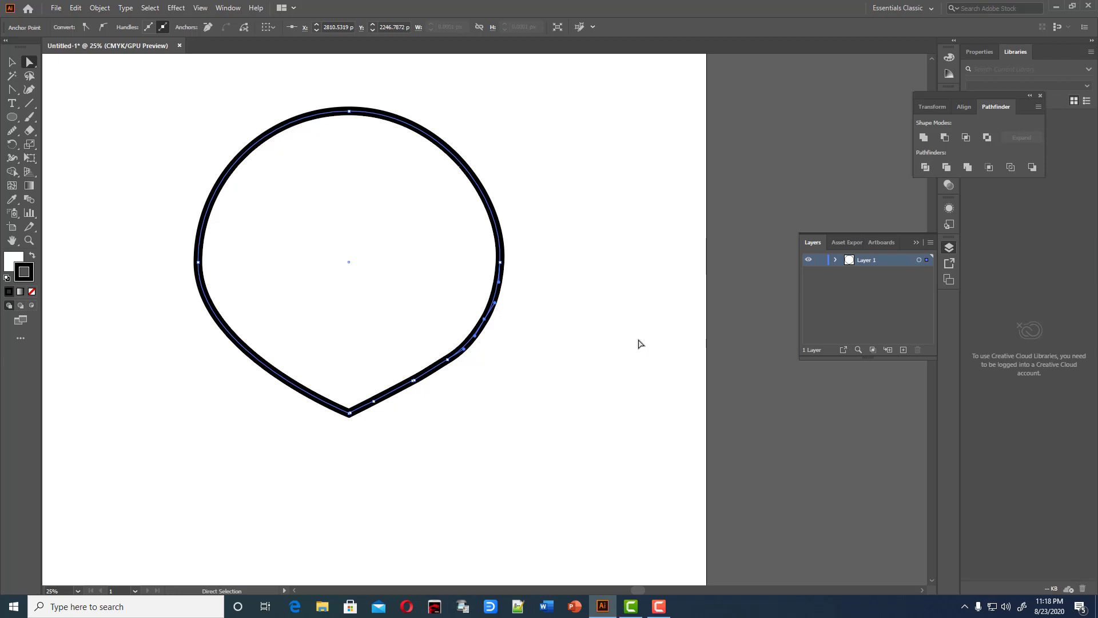
left_click(350, 413)
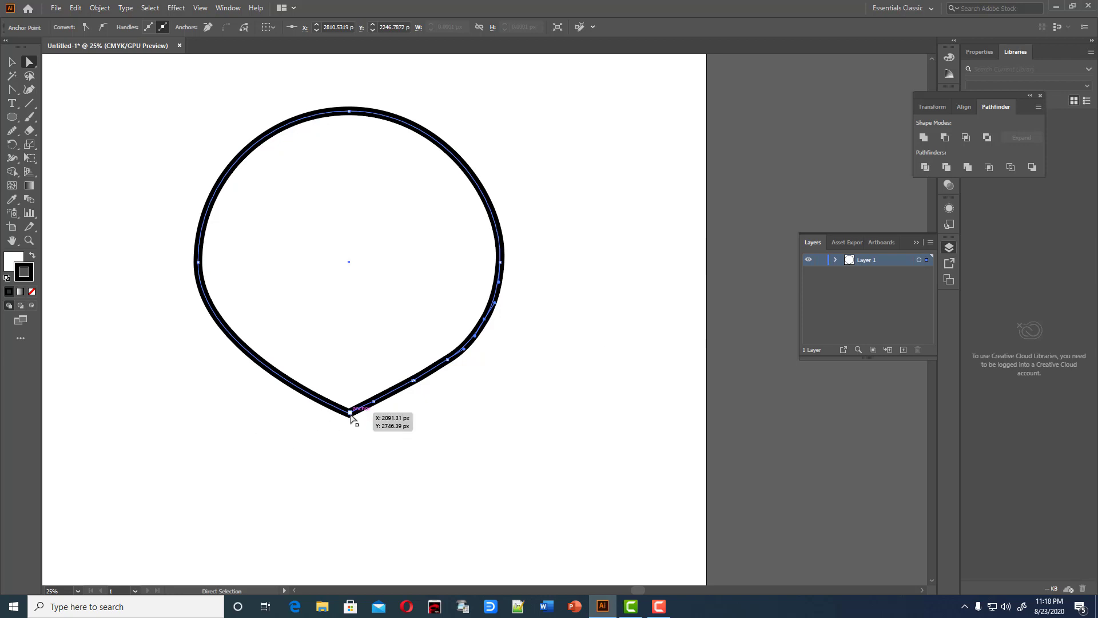
left_click_drag(350, 416, 349, 394)
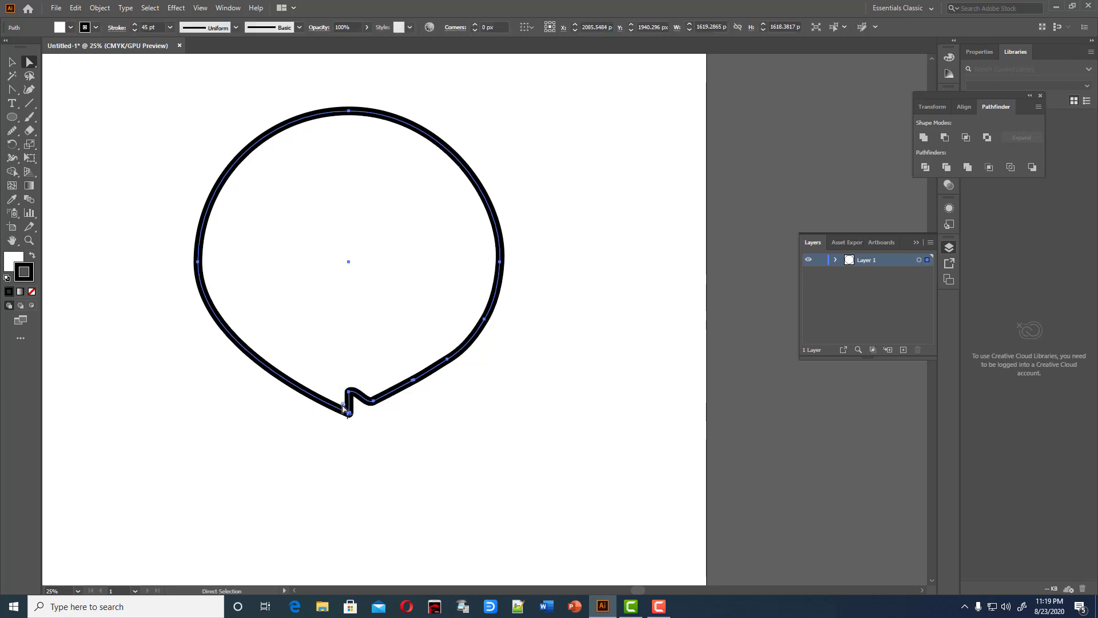
key("ctrl+z")
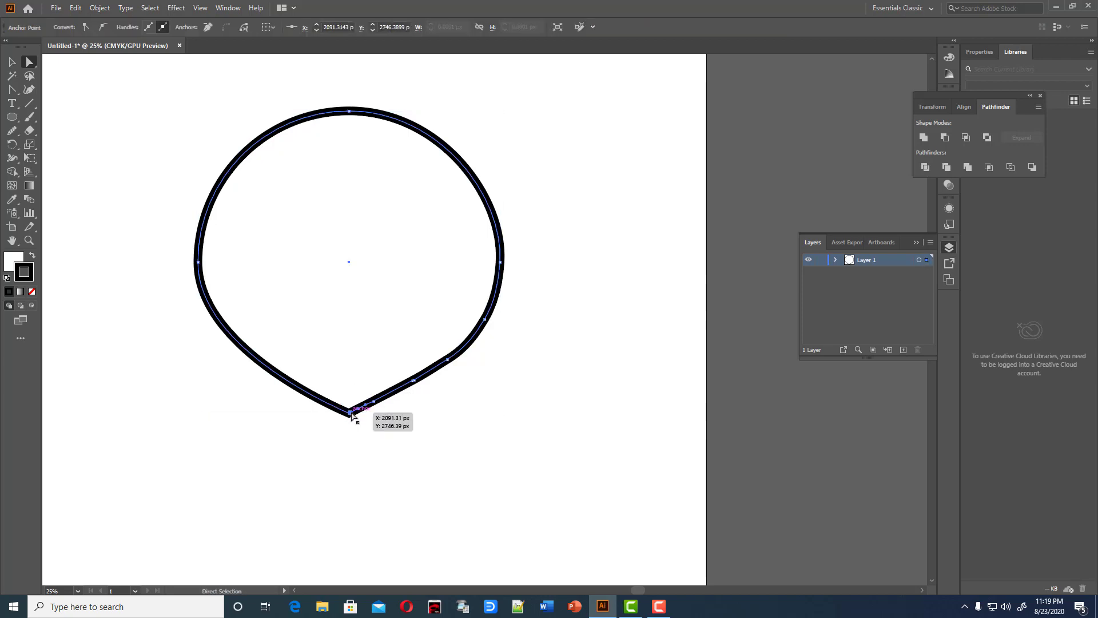
Round the corner at the shape's bottom tip with a radius of about 15 px.
left_click(350, 416, "alt")
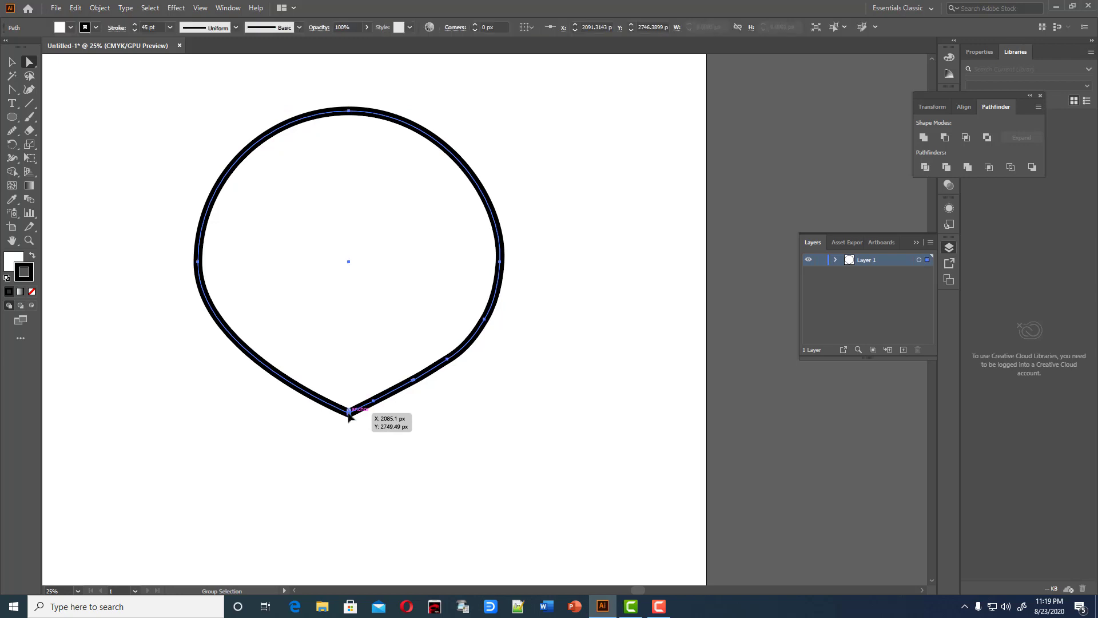
left_click(348, 411, "alt")
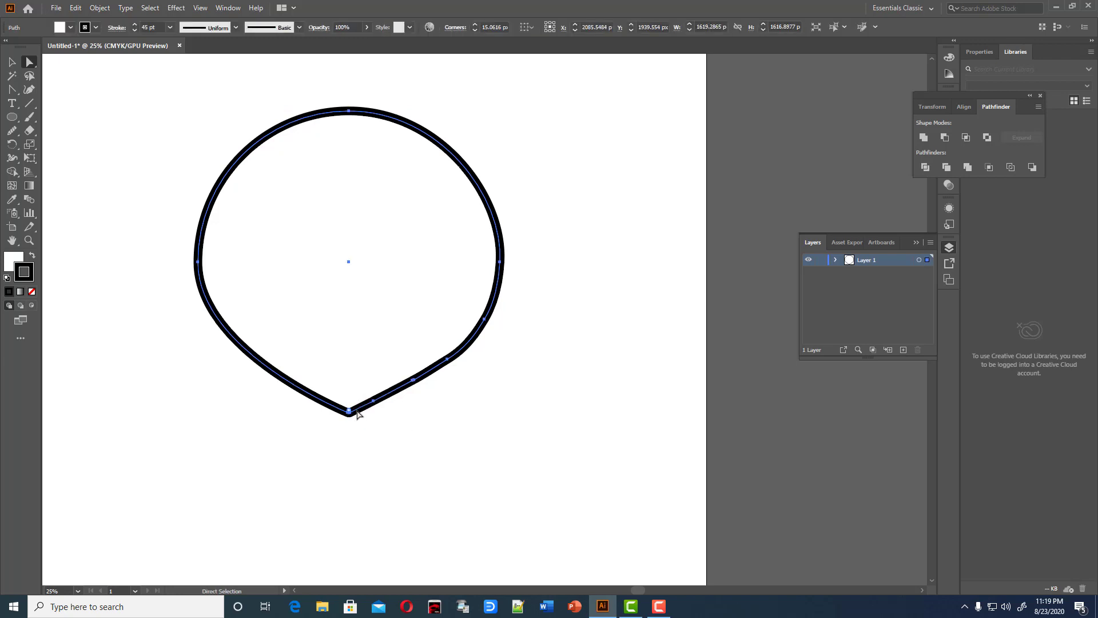
Try to reshape the bottom tip upward with the Curvature tool, and undo the changes.
left_click(27, 91)
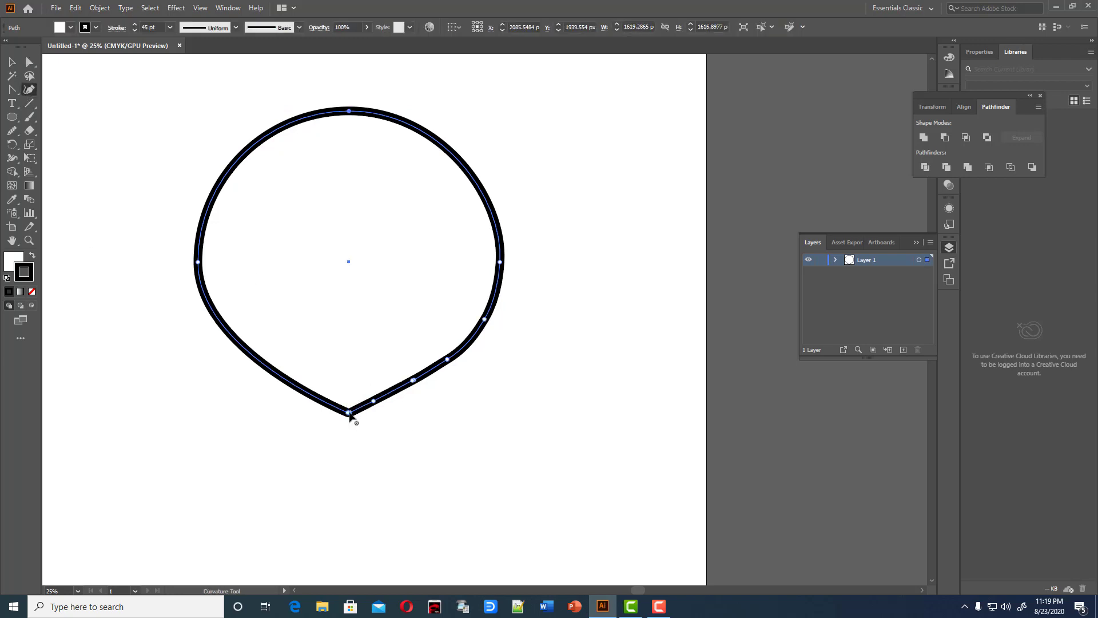
left_click_drag(350, 407, 347, 376)
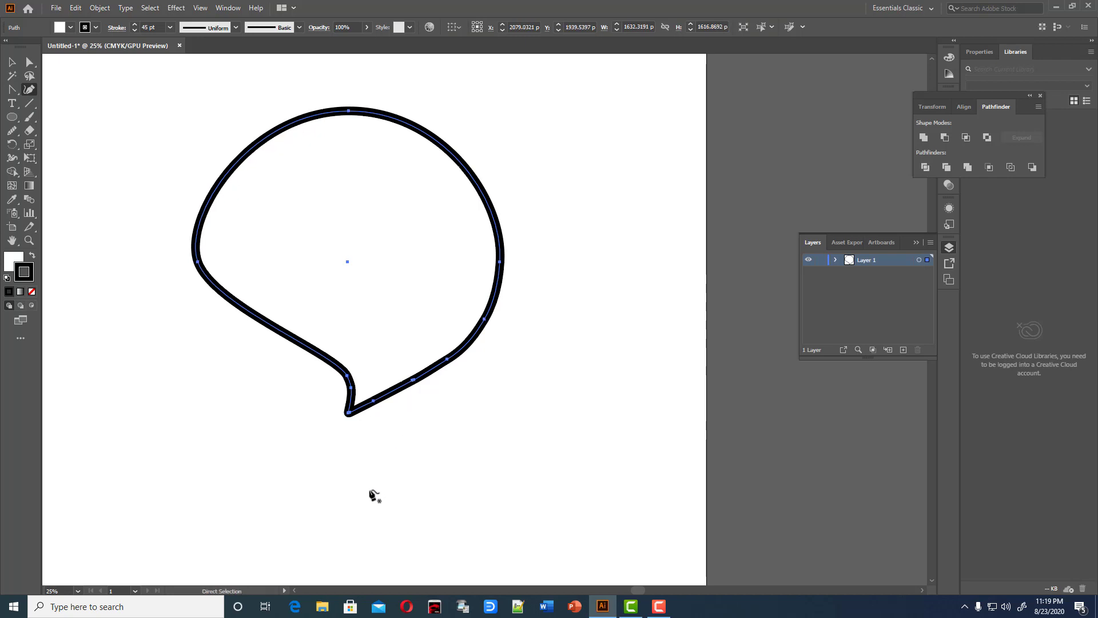
key("ctrl+z")
key("ctrl+z")
Replace the shape with a thin rectangle about 530 × 15 px near the artboard's upper-left corner, filled black with no stroke.
key("v")
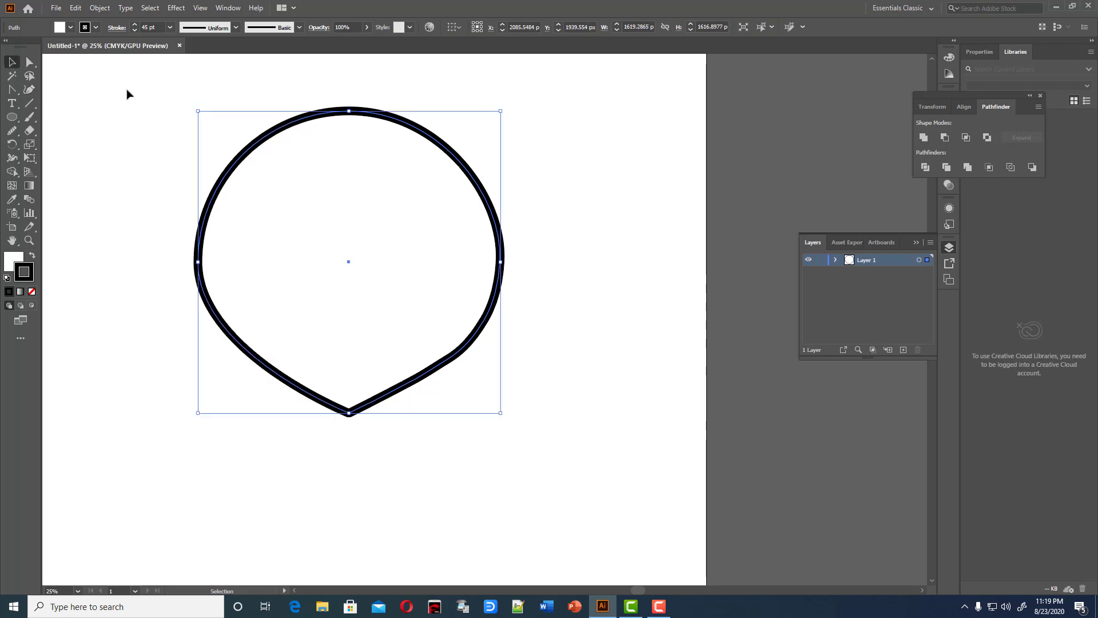
key("Delete")
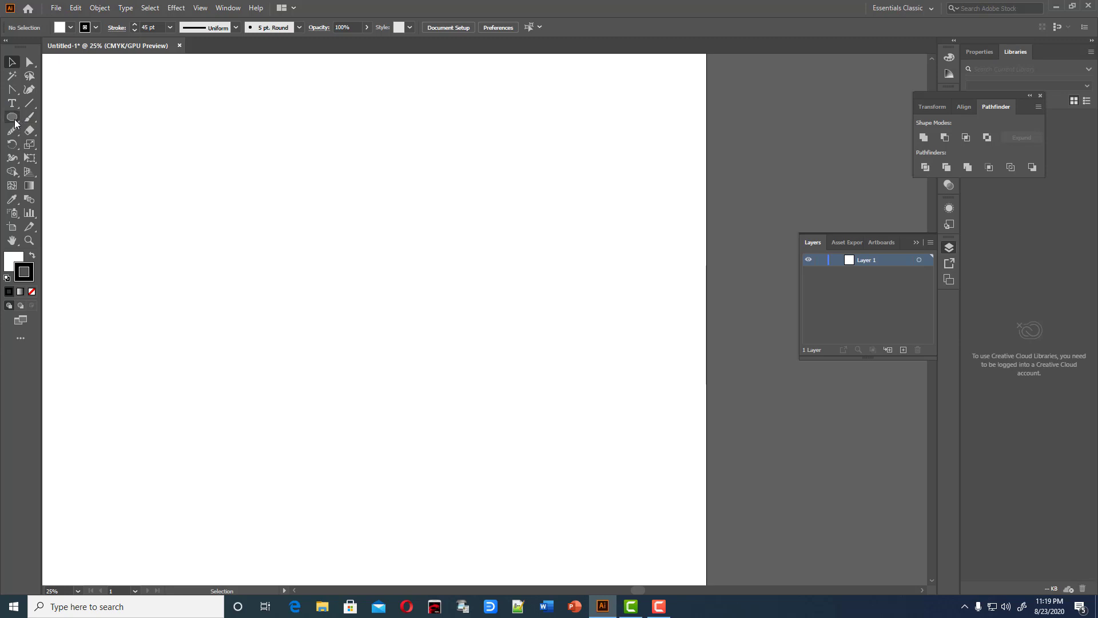
left_click_drag(11, 117, 41, 123)
left_click_drag(105, 95, 205, 97)
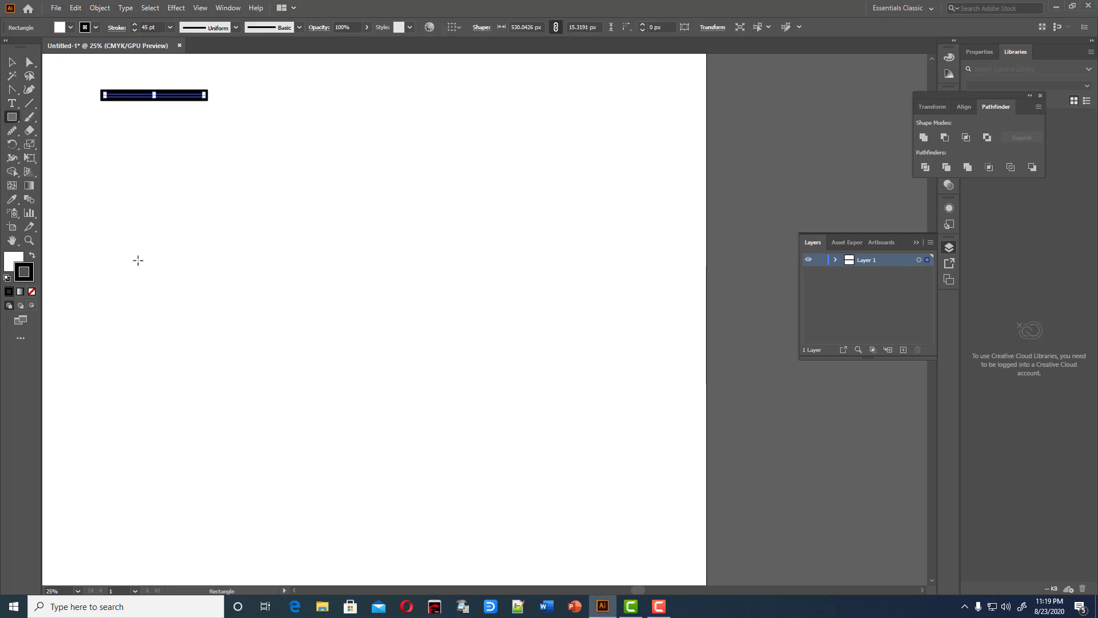
left_click(33, 258)
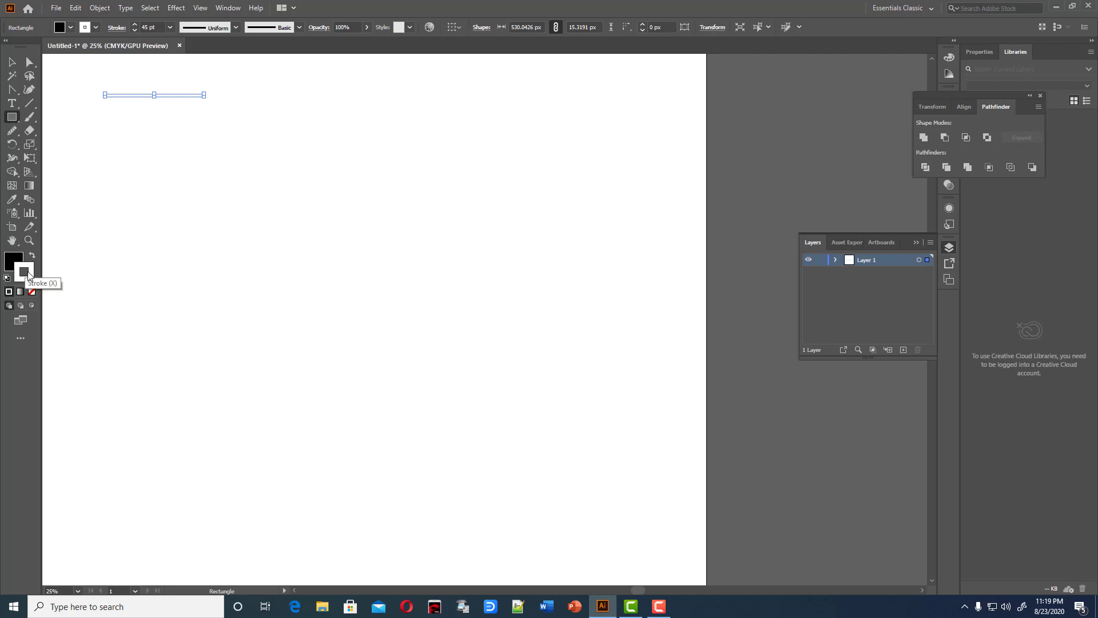
left_click(32, 292)
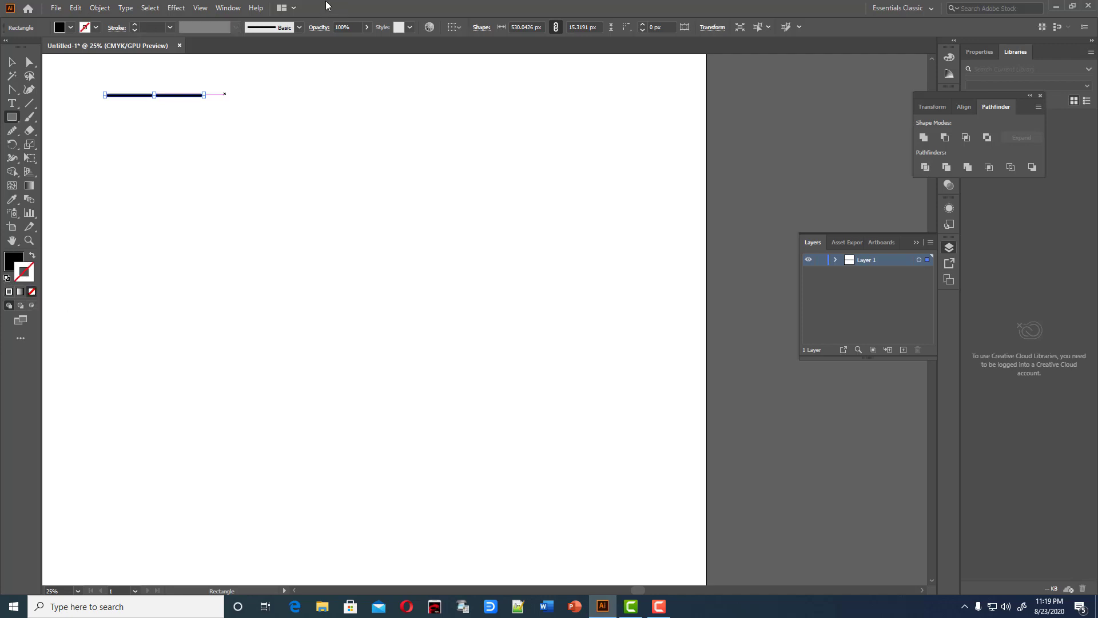
Start a new Art Brush from the thin black rectangle.
left_click(11, 62)
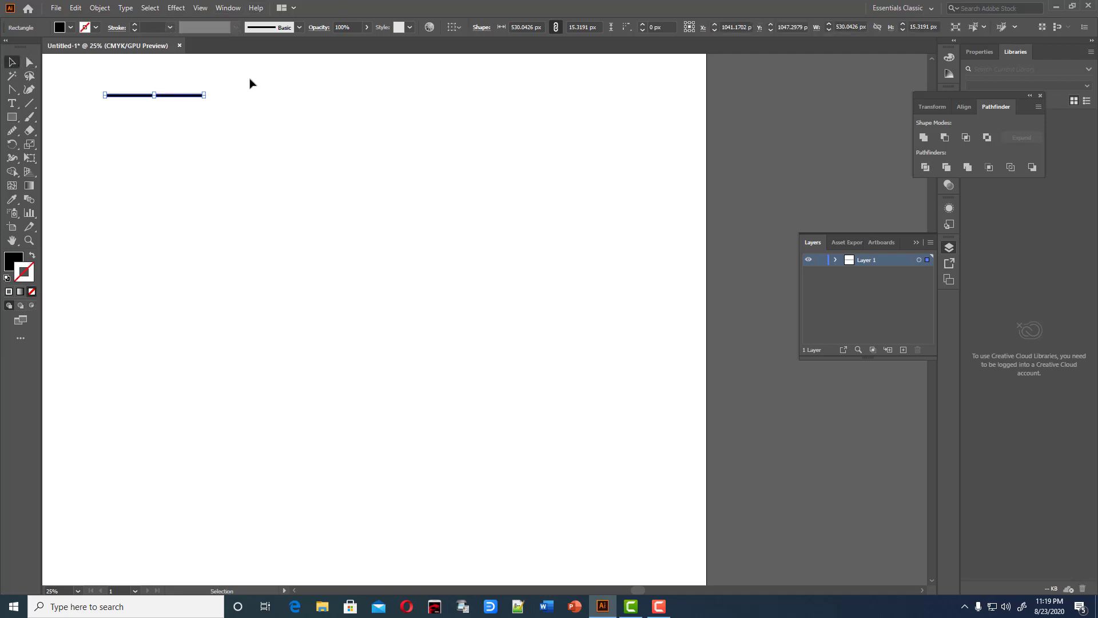
left_click(241, 86)
left_click(176, 96)
key("F5")
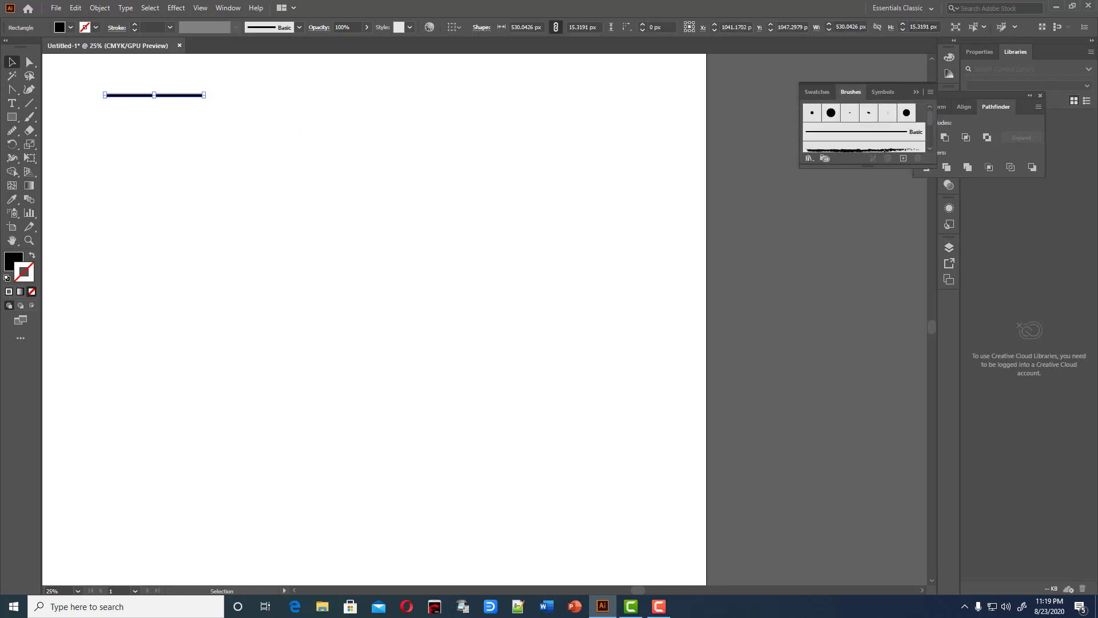
left_click(902, 158)
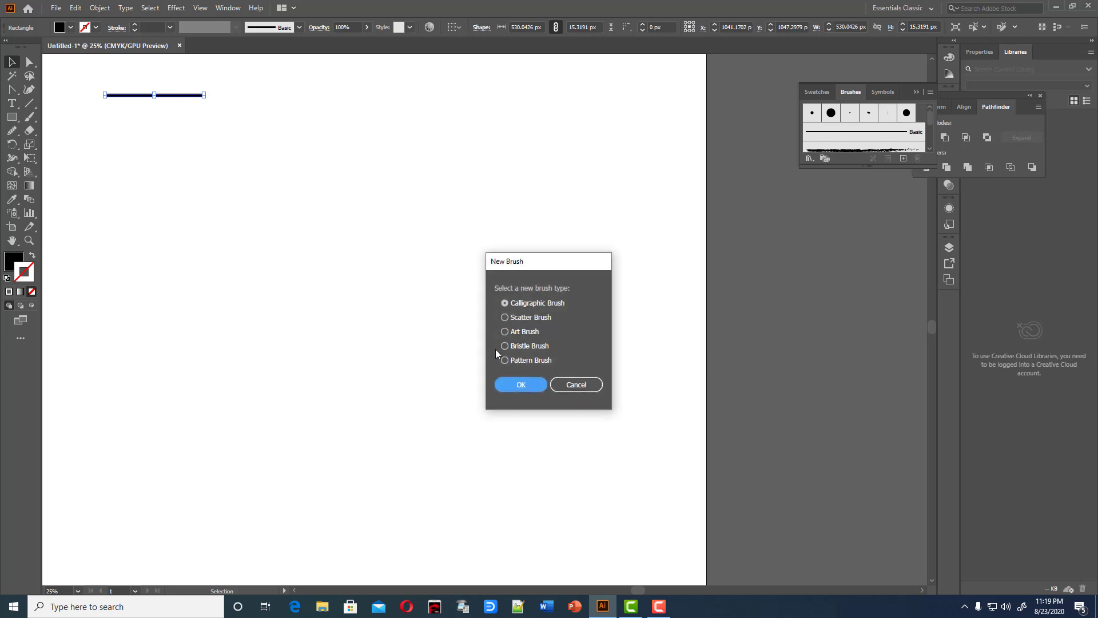
left_click(506, 332)
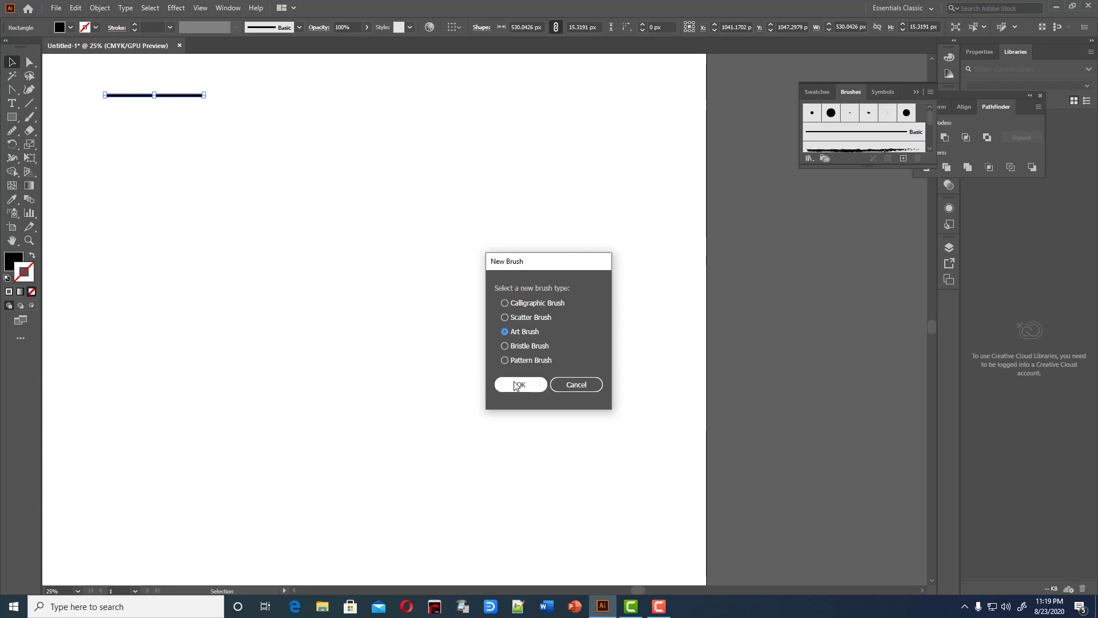
left_click(518, 384)
Set the art brush's colorization method to Tints, keep its width Fixed, and save the brush.
left_click(701, 340)
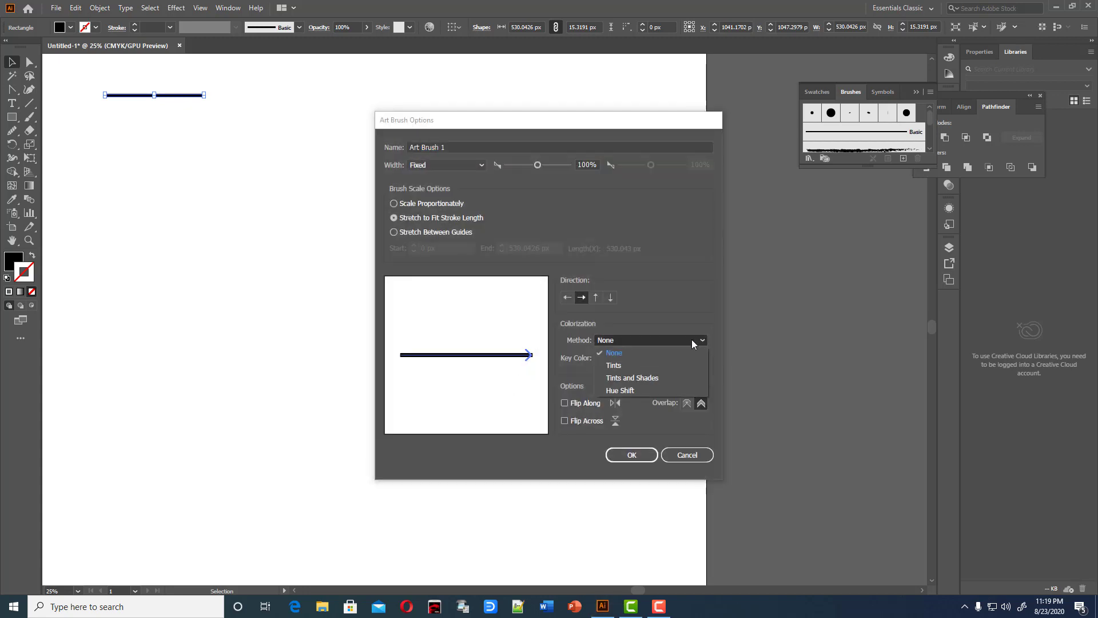
left_click(633, 365)
left_click(481, 164)
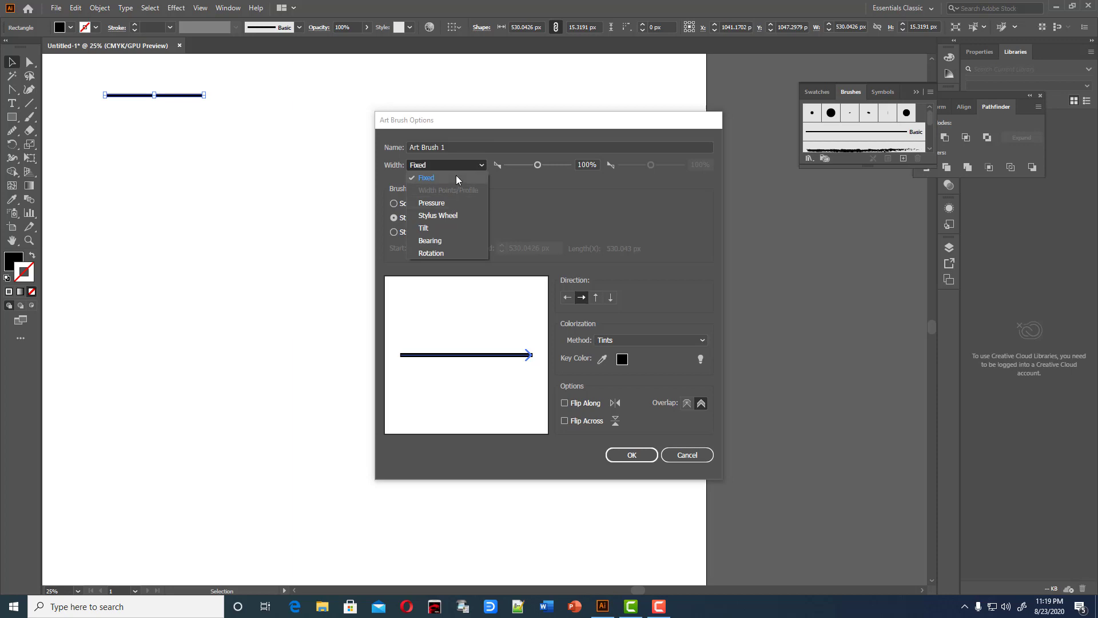
left_click(452, 177)
left_click(629, 455)
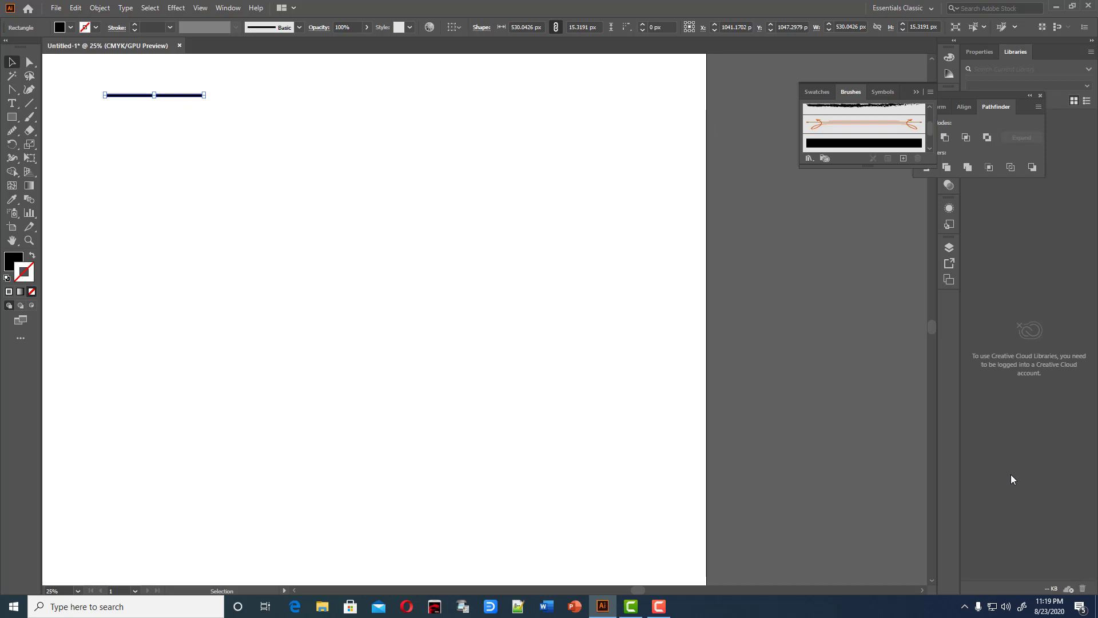
Paint an open C-shaped curve about 831 × 1468 px with the new art brush, undoing a smaller first attempt.
left_click(29, 116)
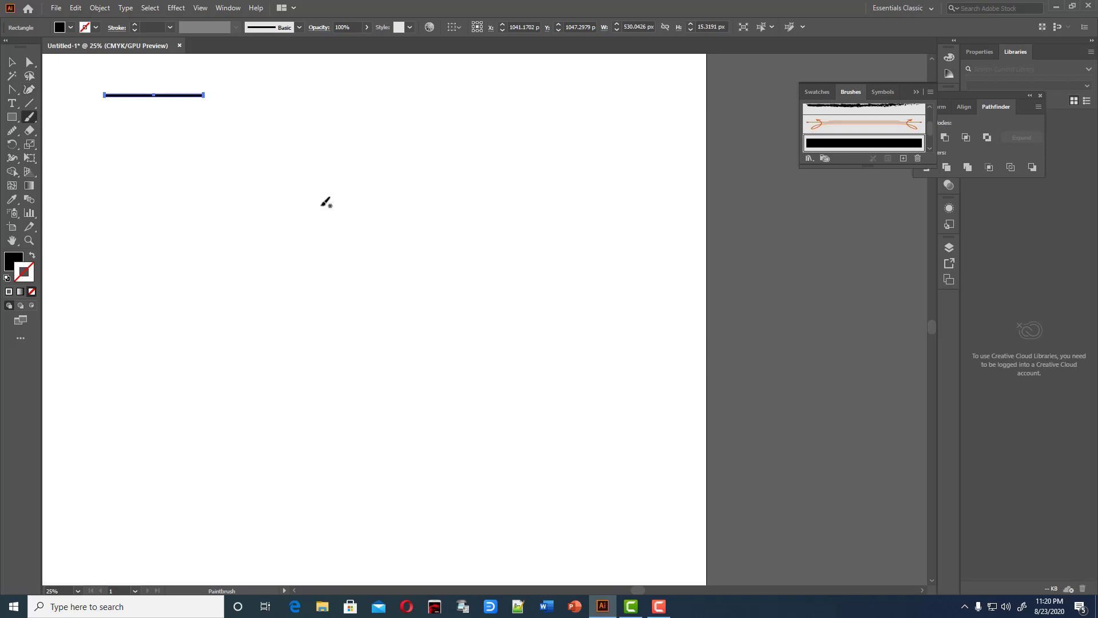
left_click(11, 61)
left_click(282, 245)
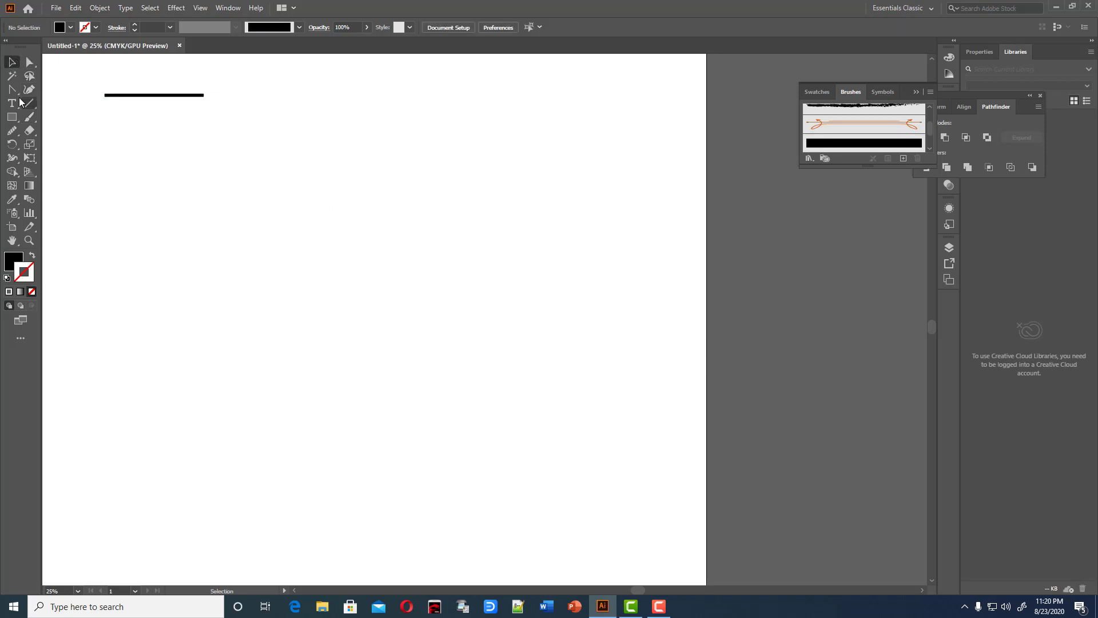
left_click(28, 120)
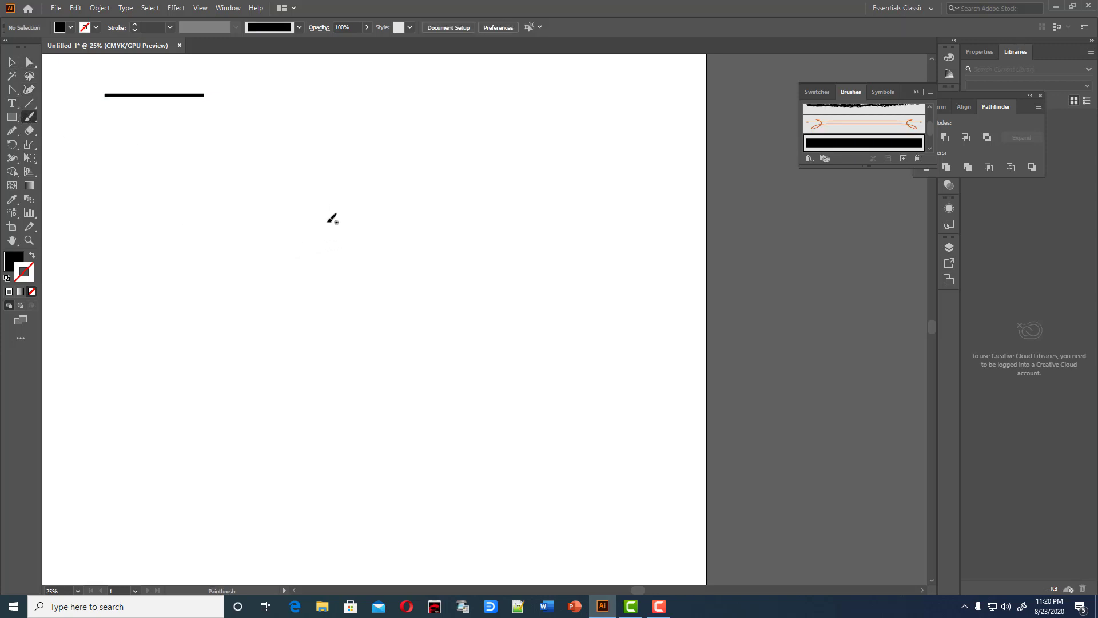
mouse_move(293, 237)
left_mouse_down()
mouse_move(265, 291)
mouse_move(273, 343)
mouse_move(293, 373)
mouse_move(357, 386)
left_mouse_up()
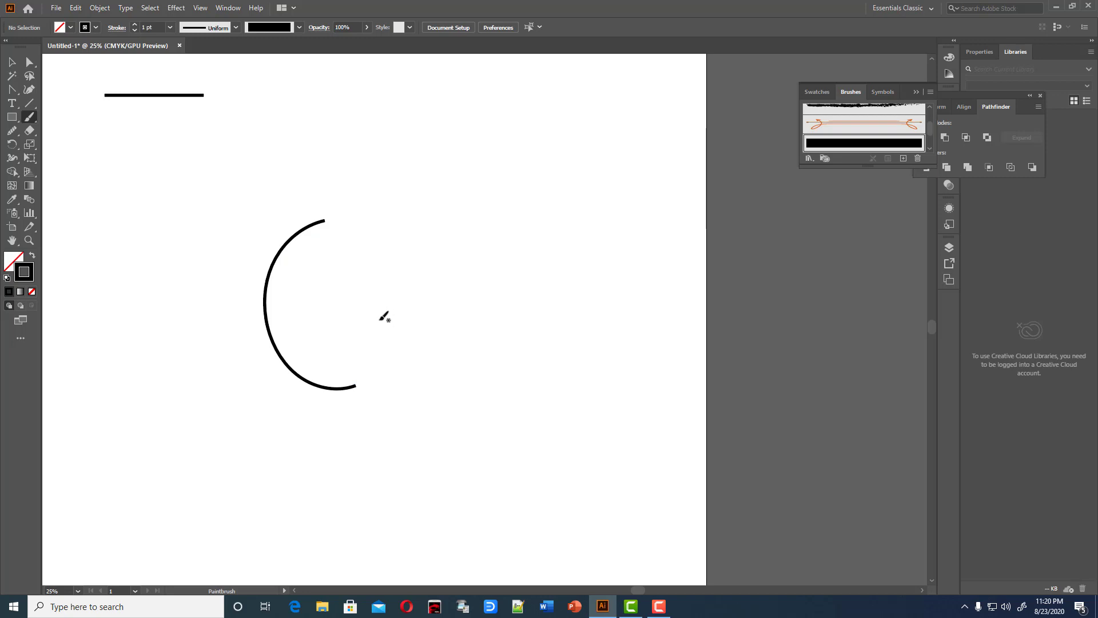
key("ctrl+z")
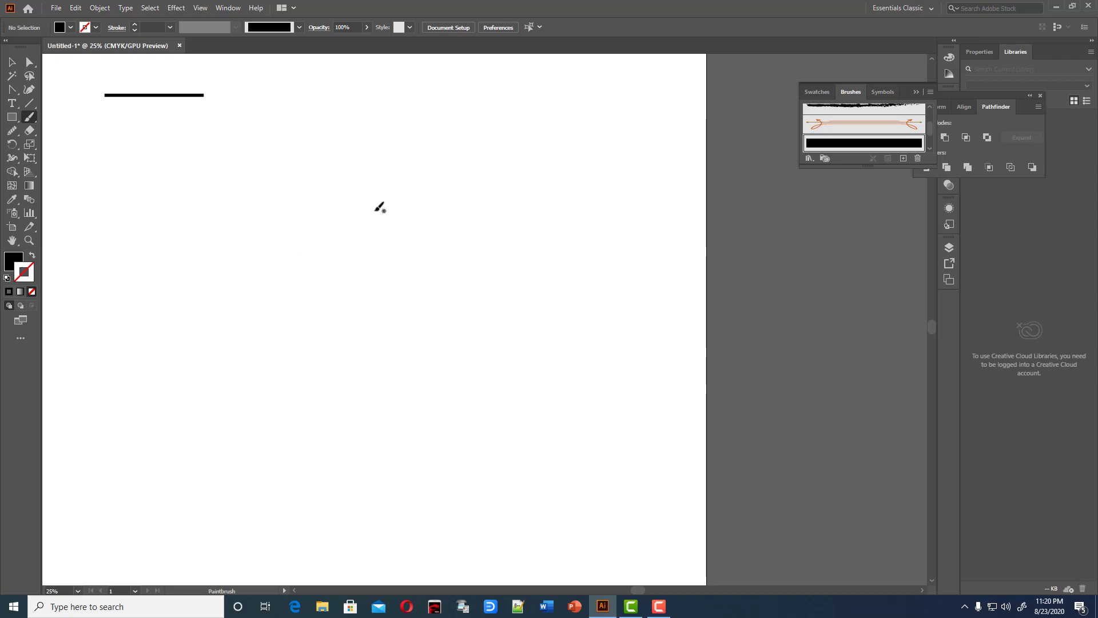
left_click_drag(376, 210, 328, 218)
mouse_move(287, 249)
left_mouse_down()
mouse_move(263, 318)
mouse_move(271, 398)
mouse_move(332, 474)
mouse_move(375, 480)
mouse_move(414, 455)
left_mouse_up()
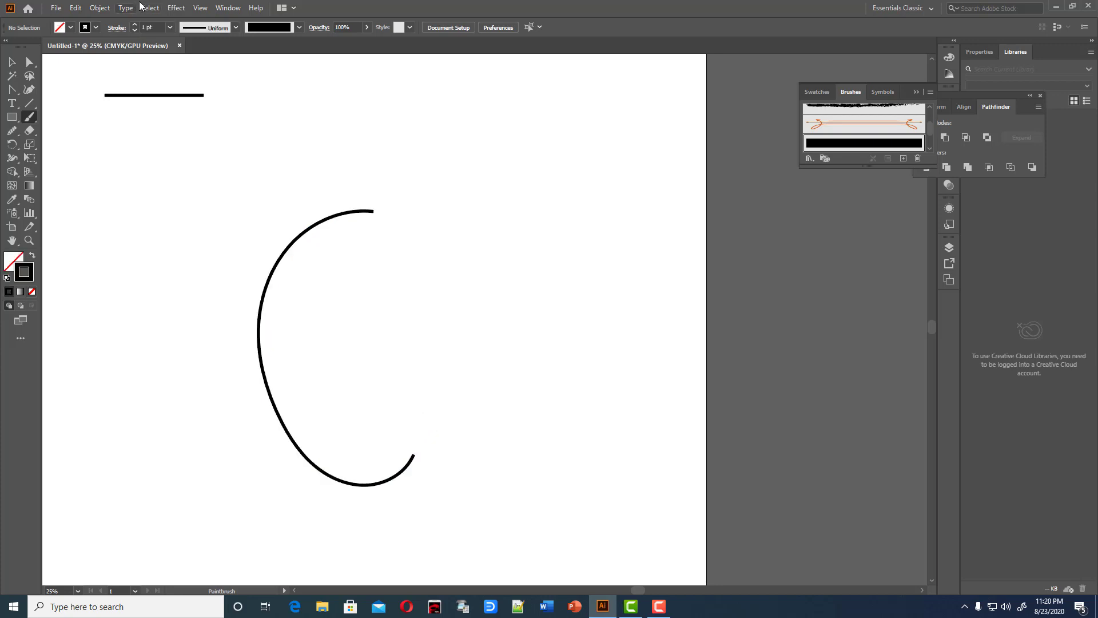
Reposition the curve's upper and lower open ends with the Curvature tool, making the path about 828 × 1474 px.
left_click(11, 62)
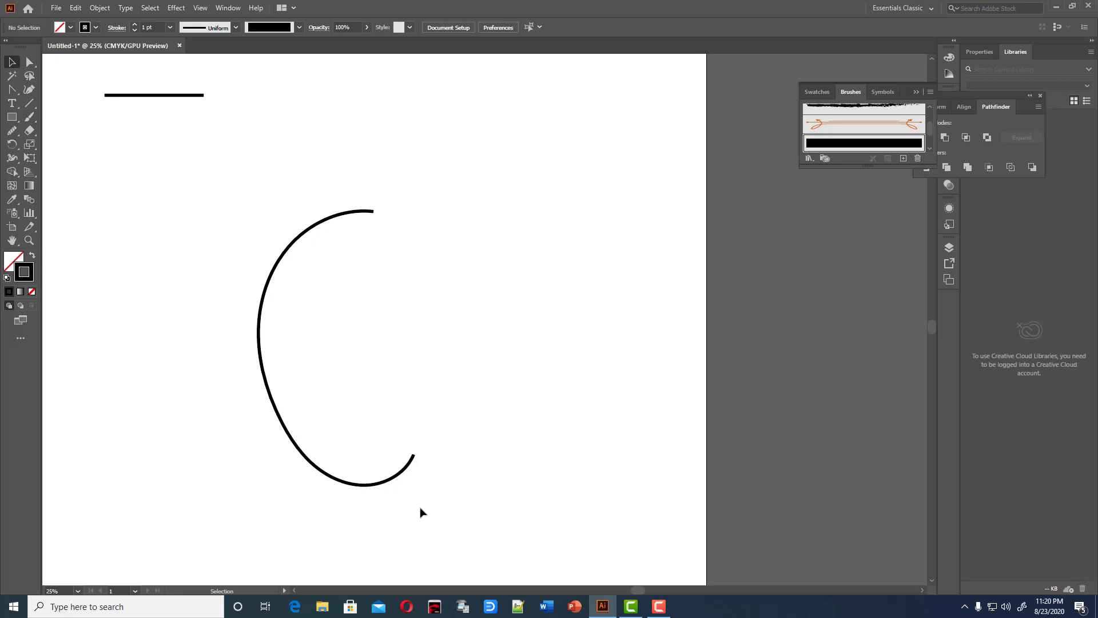
left_click(394, 480)
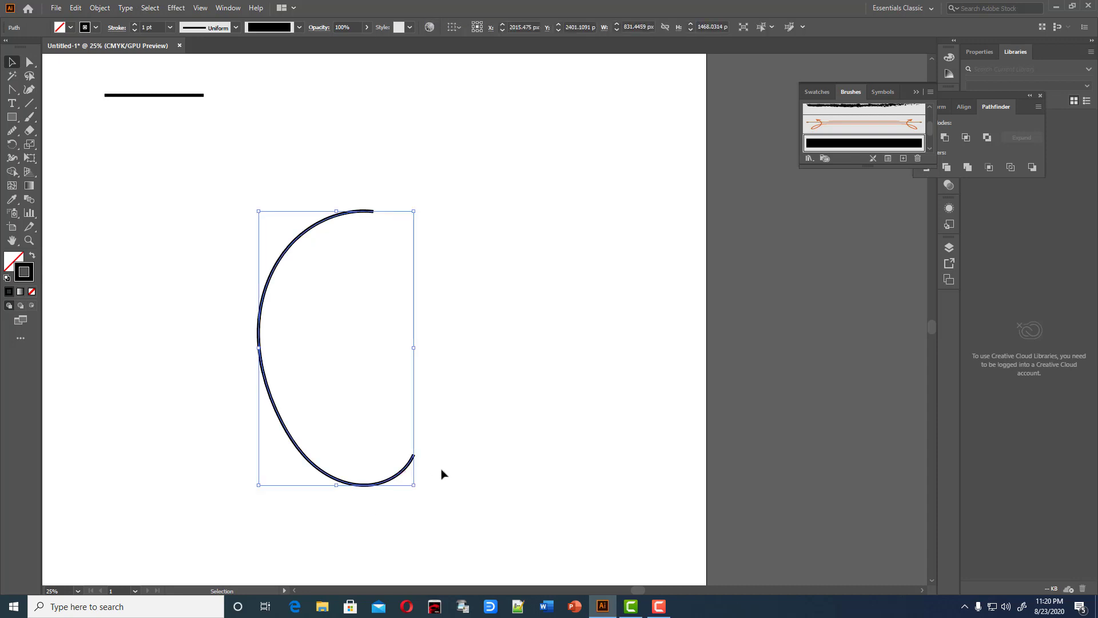
left_click(29, 89)
left_click_drag(413, 454, 420, 474)
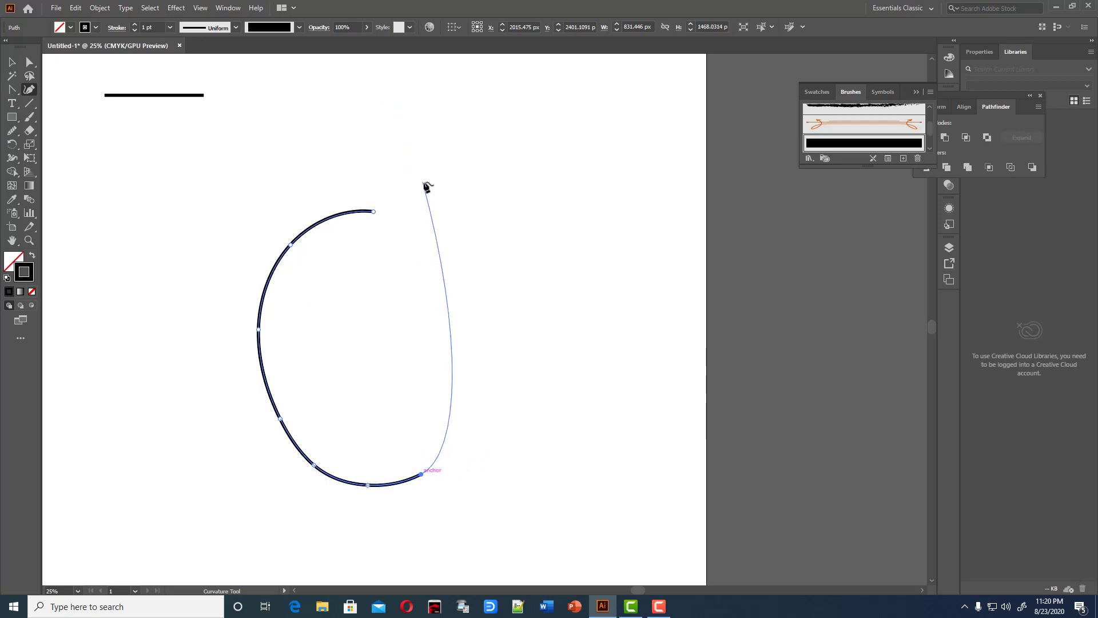
left_click(374, 212)
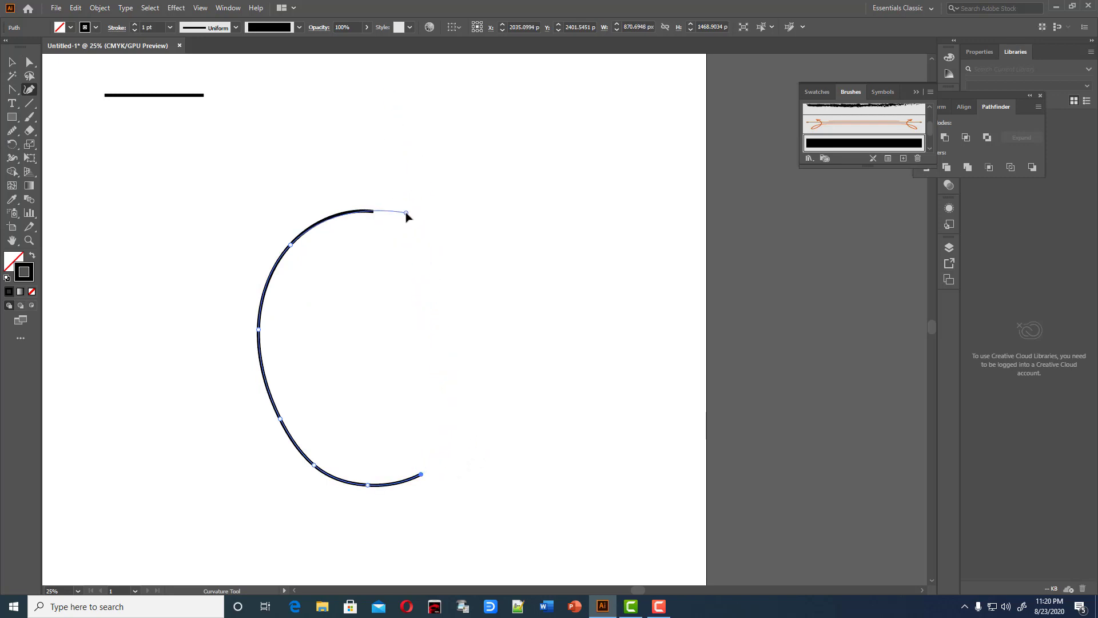
left_click(406, 213)
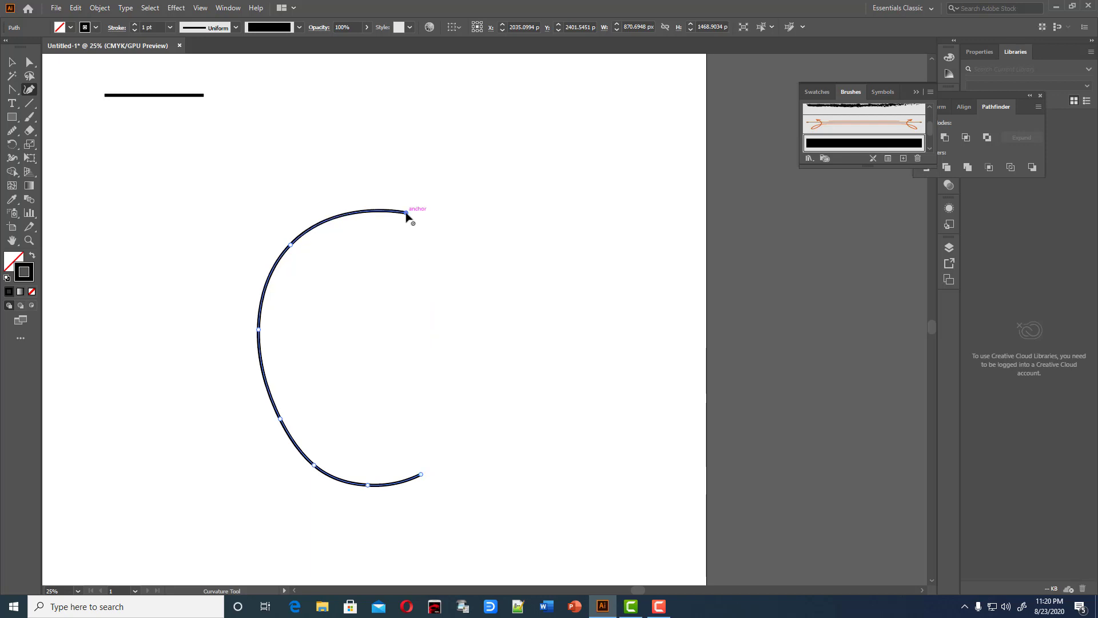
left_click(413, 482)
Paste a copy of the curve in front of the original and reflect it across the vertical axis.
left_click(12, 62)
left_click(380, 133)
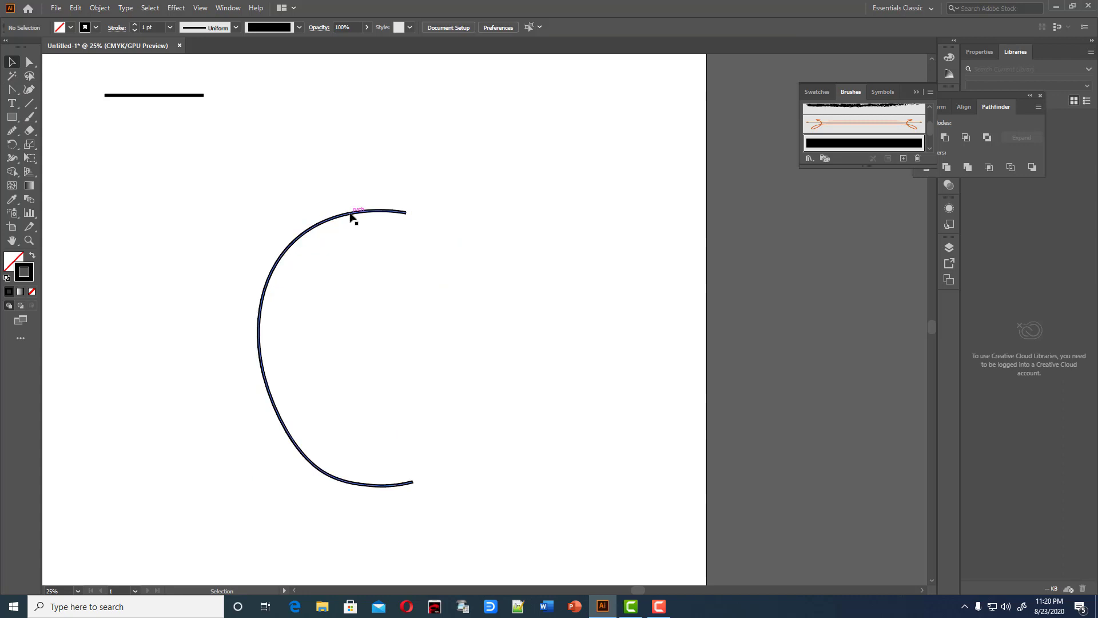
left_click(367, 213)
key("a")
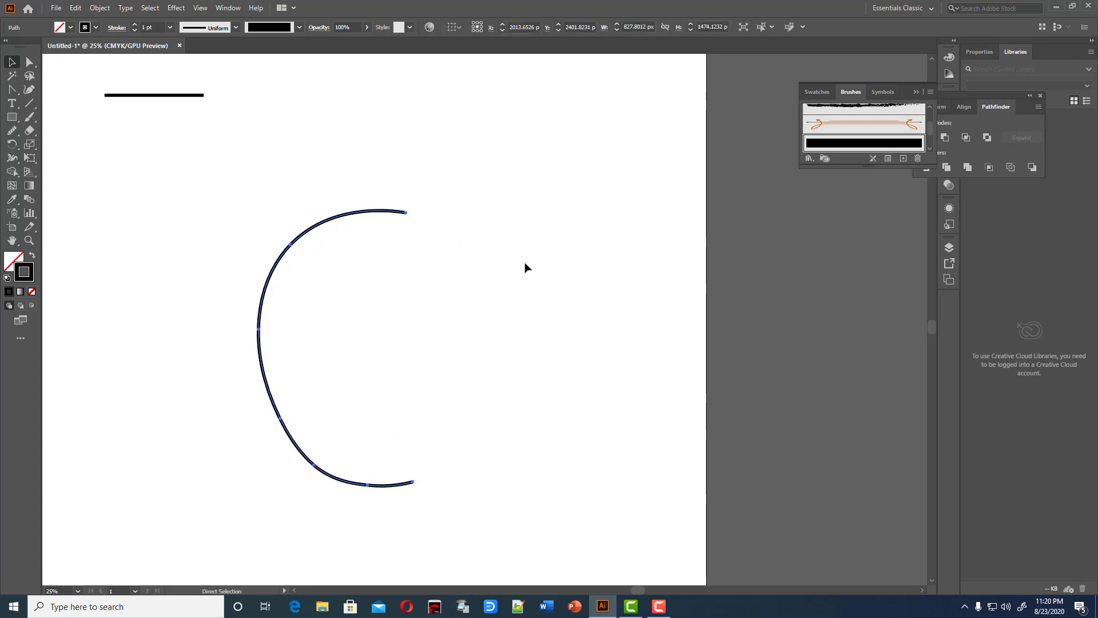
key("v")
right_click(339, 233)
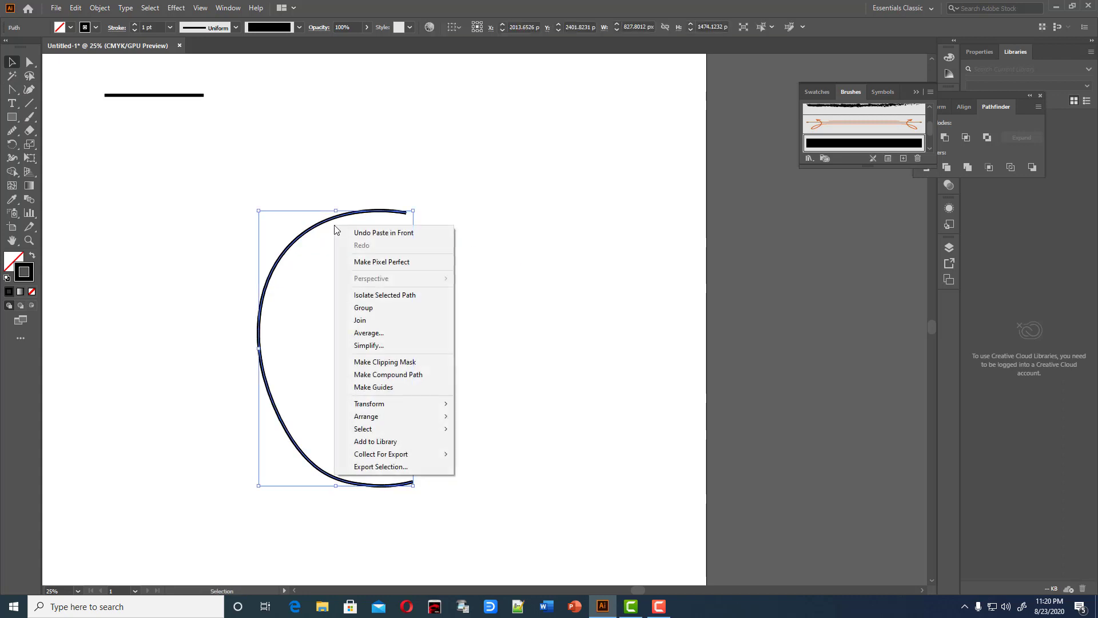
mouse_move(394, 403)
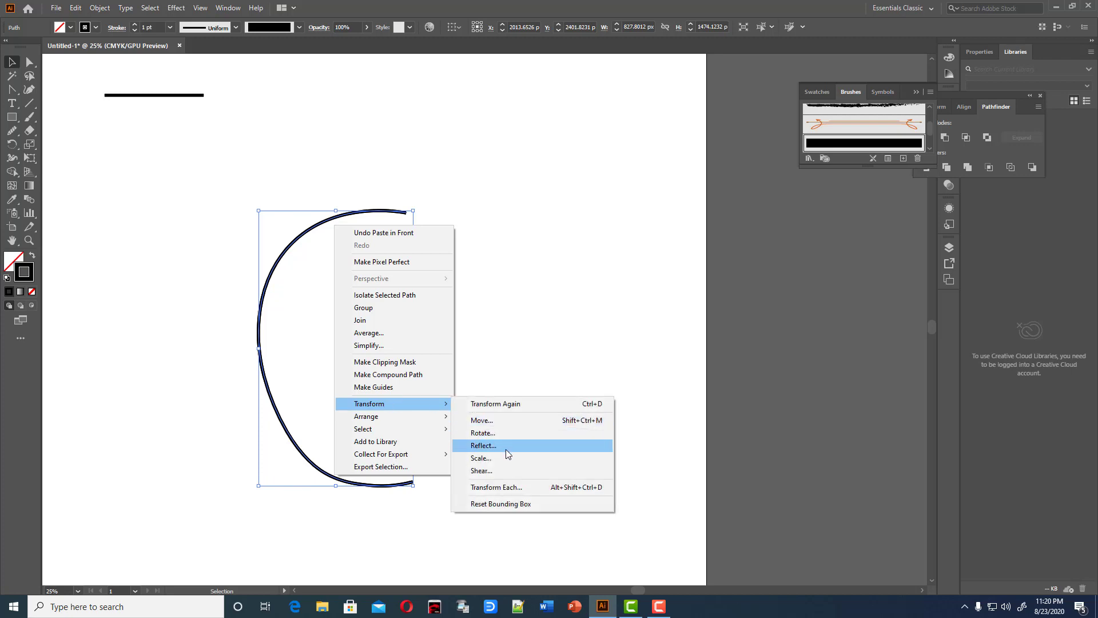
left_click(505, 446)
left_click(550, 382)
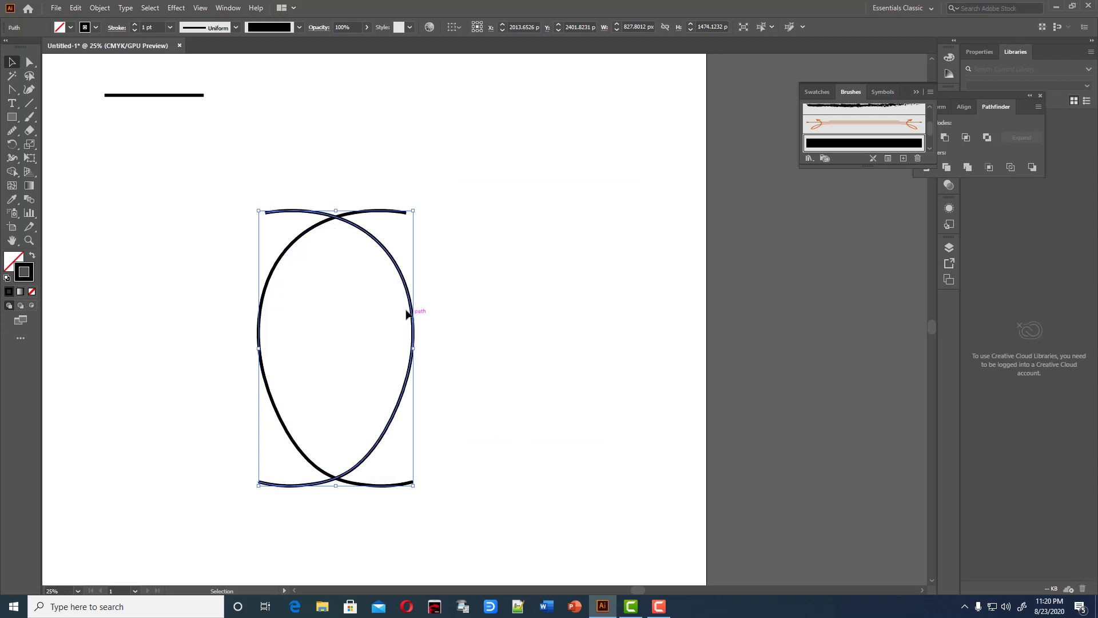
Move the reflected curve right until both halves' ends overlap, about 1538 px wide in total, and join the two paths.
left_click_drag(414, 307, 542, 304)
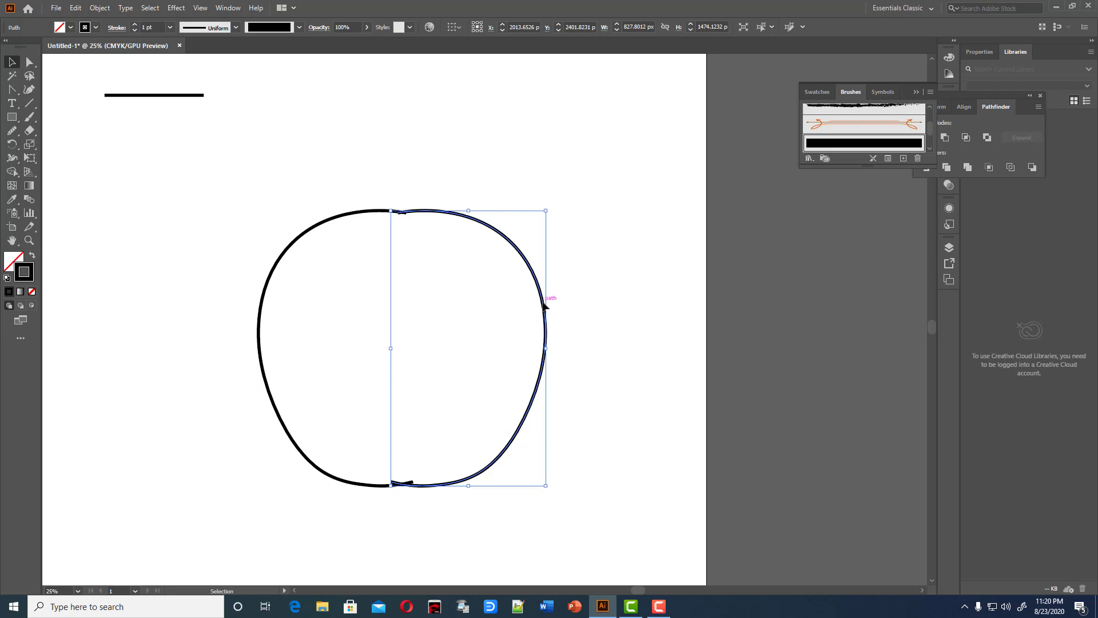
left_click(578, 301)
left_click_drag(350, 142, 566, 487)
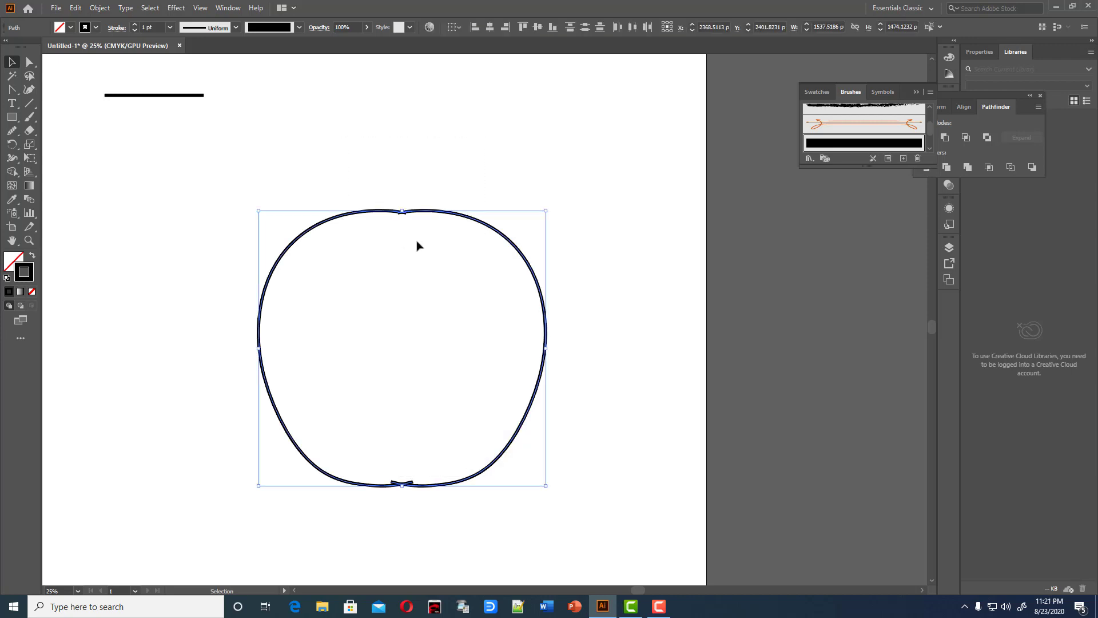
right_click(394, 208)
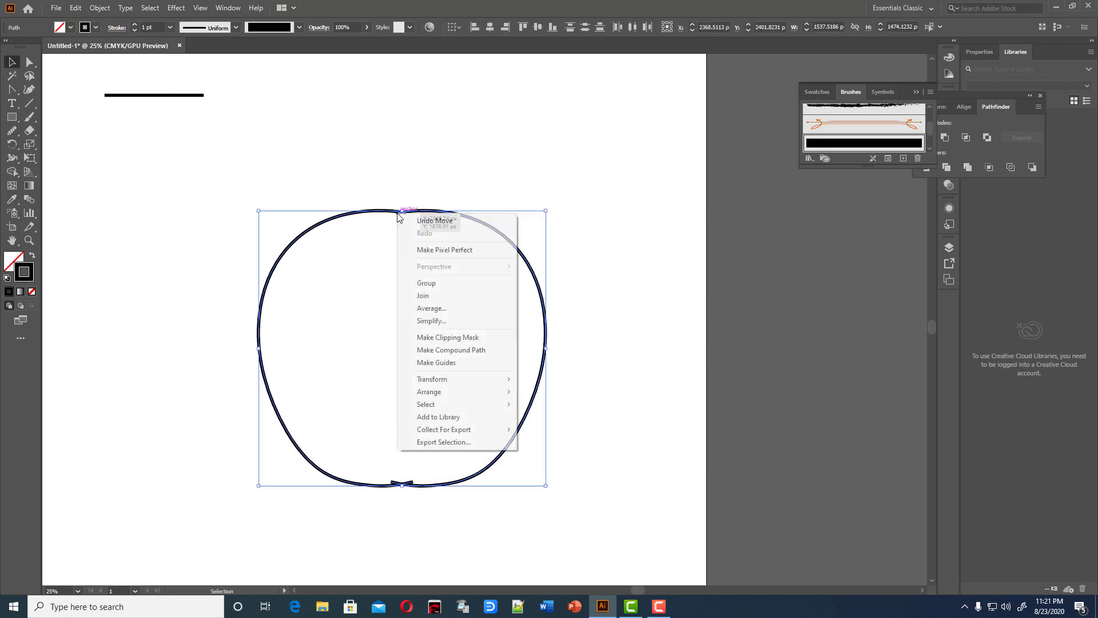
left_click(430, 295)
left_click(354, 149)
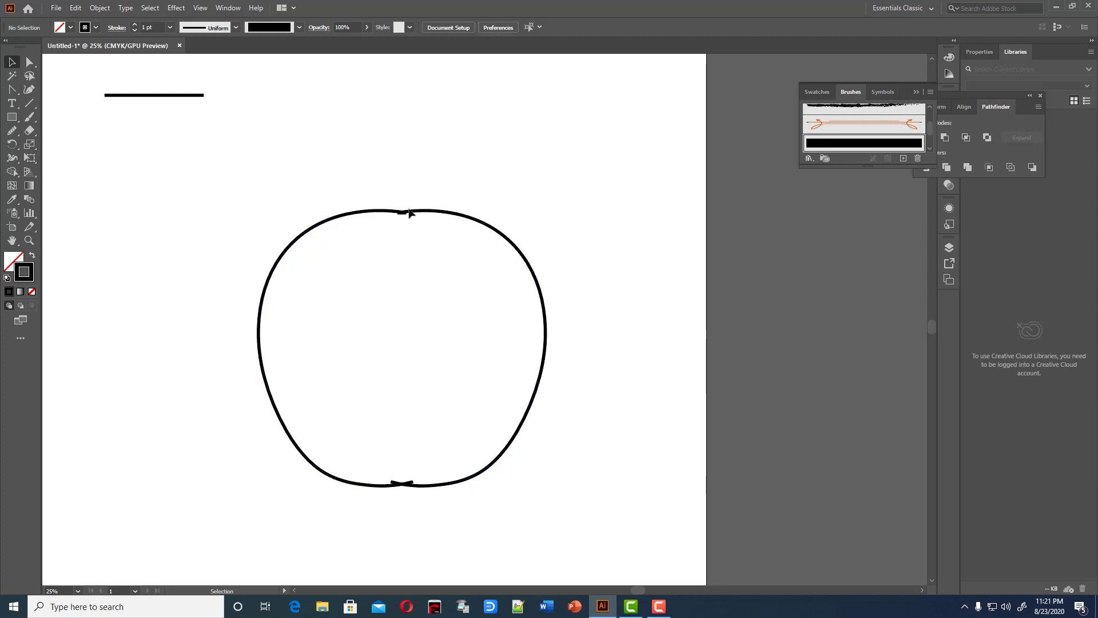
Pull the top centre anchor of the outline down with the Curvature tool to form a notch, making the shape about 1415 px tall.
left_click(411, 212)
left_click(31, 93)
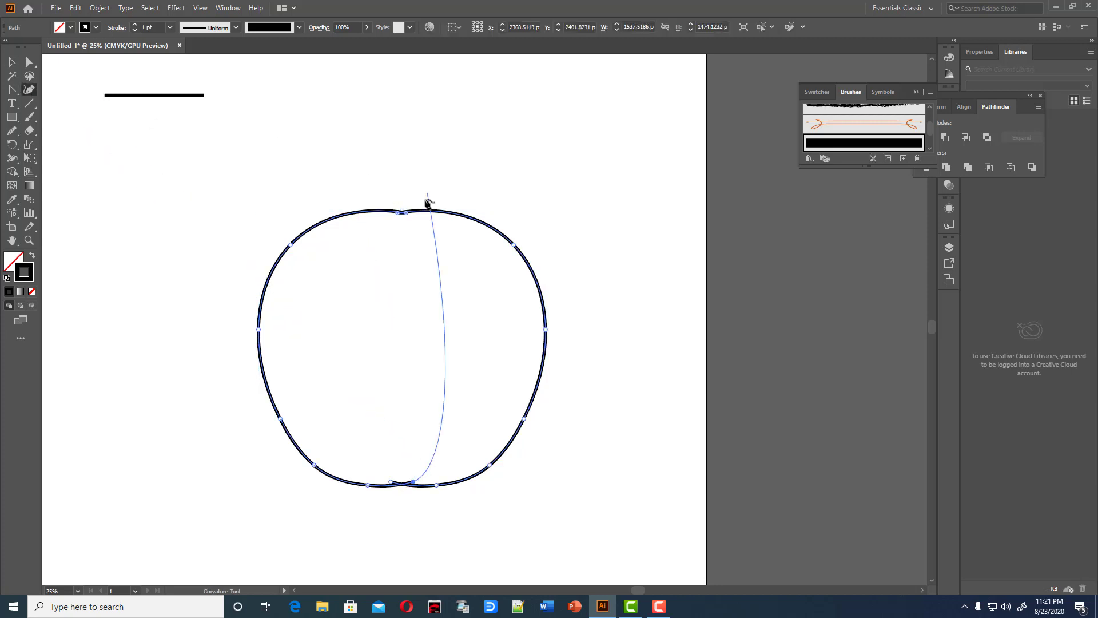
mouse_move(405, 214)
left_mouse_down()
mouse_move(405, 235)
mouse_move(414, 233)
left_mouse_up()
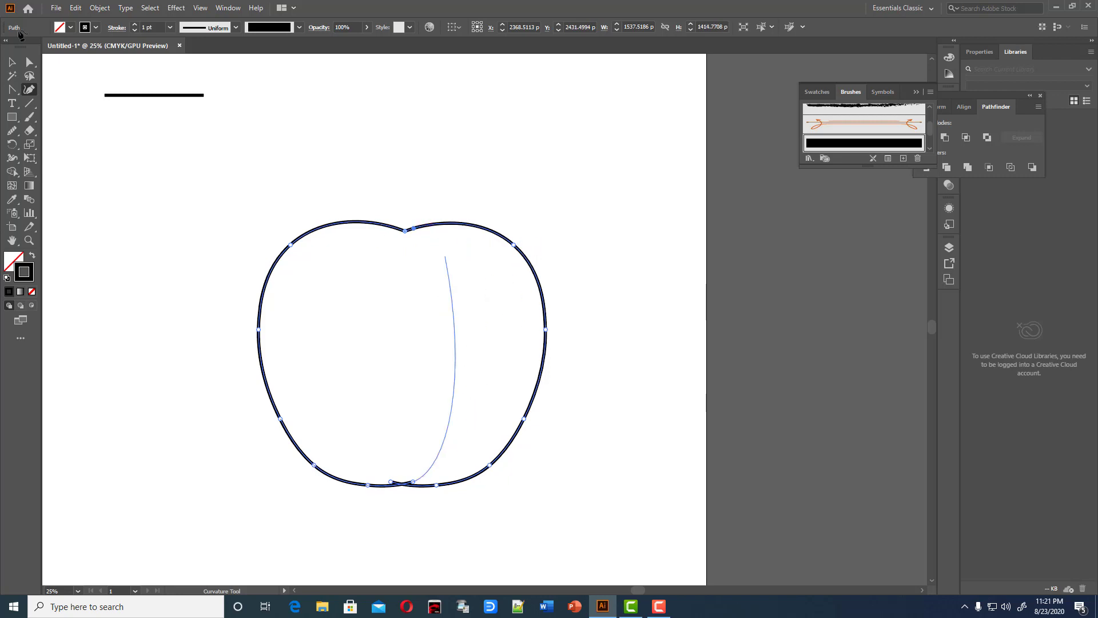
key("v")
left_click(319, 100)
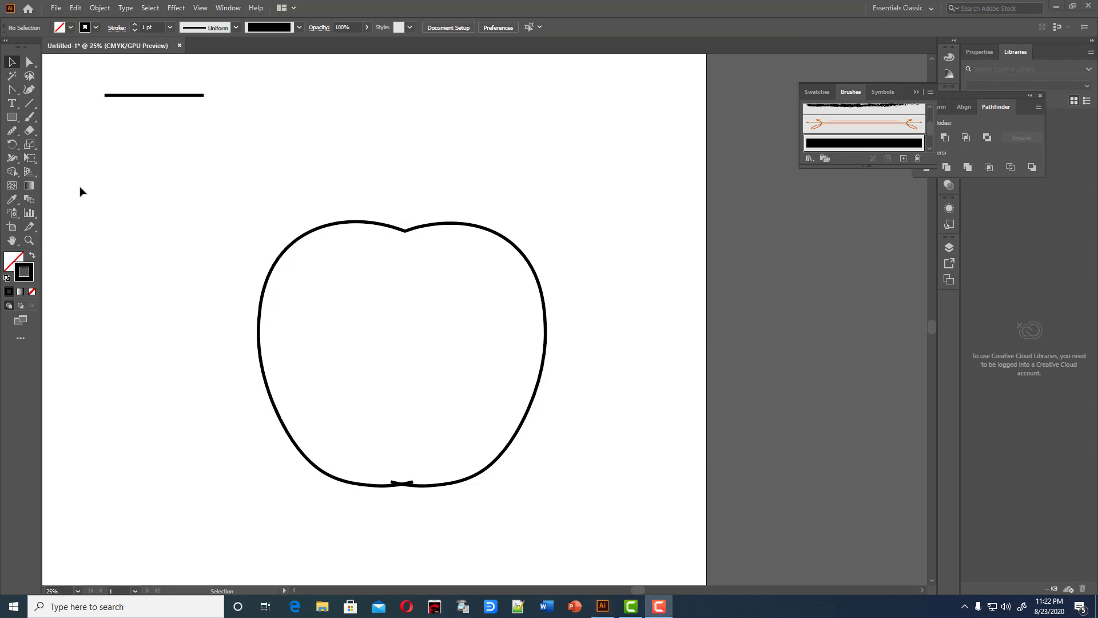
left_click(246, 192)
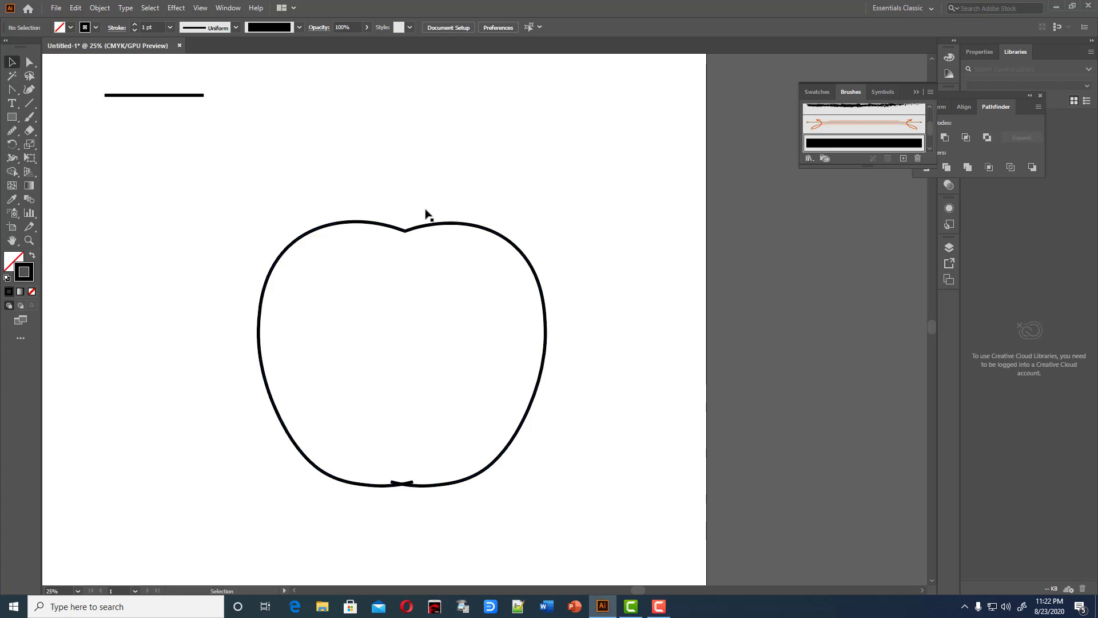
Select the whole outline and join its two open ends at the bottom.
left_click_drag(247, 166, 591, 522)
left_click_drag(193, 159, 564, 534)
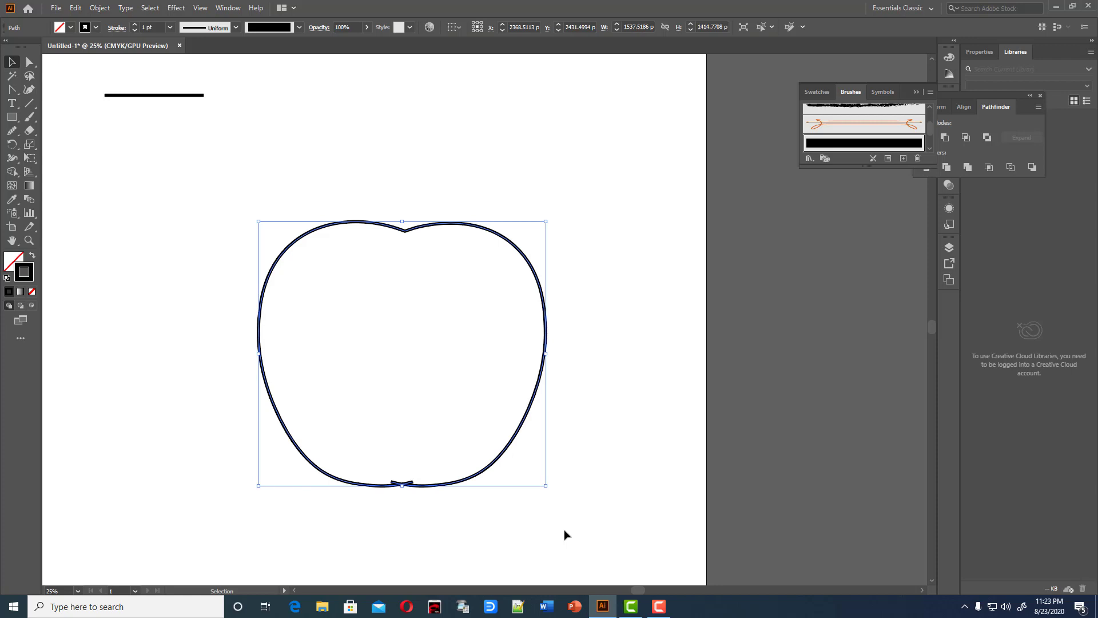
right_click(400, 485)
left_click(414, 327)
Delete the overlapping anchor point at the bottom joint of the outline.
key("ctrl+plus")
key("ctrl+plus")
key("ctrl+plus")
scroll(209, 44, "down", 6)
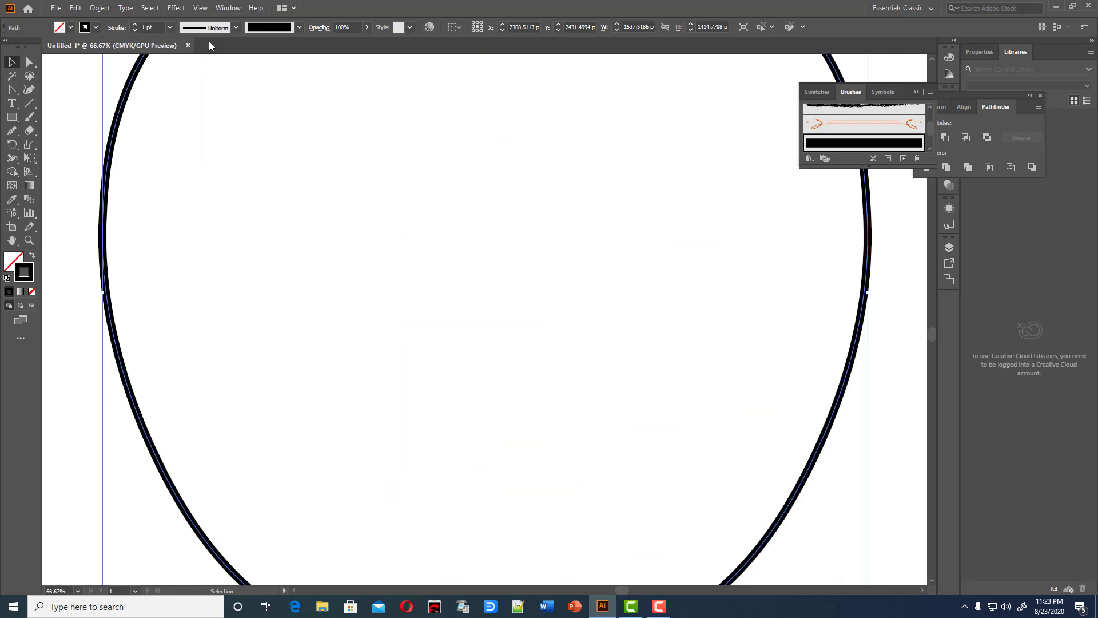
scroll(238, 98, "down", 1)
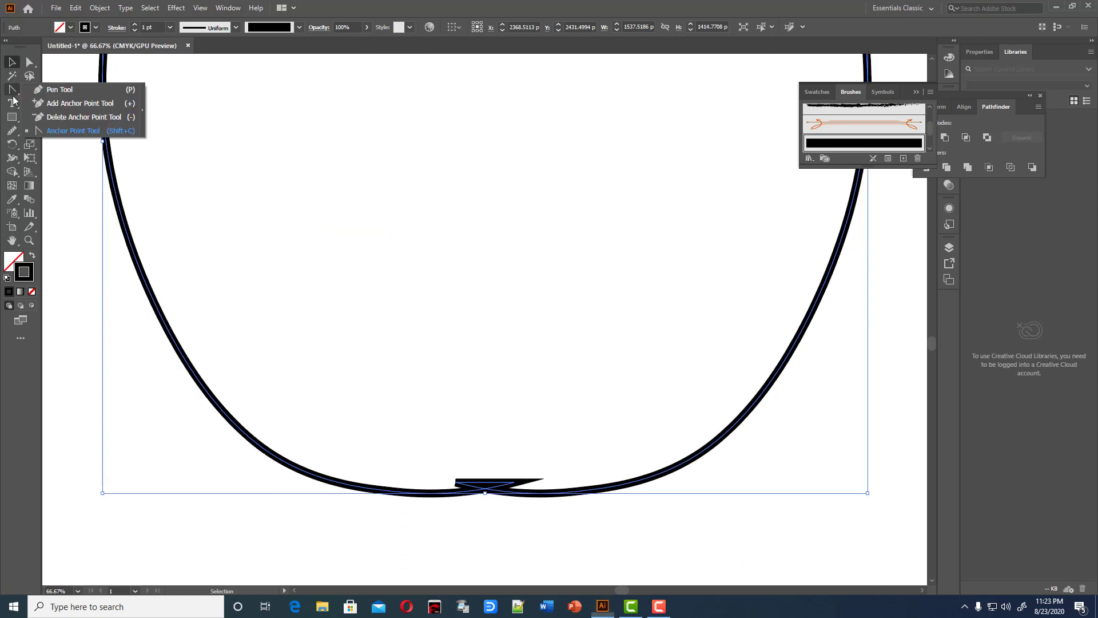
left_click_drag(12, 89, 42, 118)
left_click(498, 487)
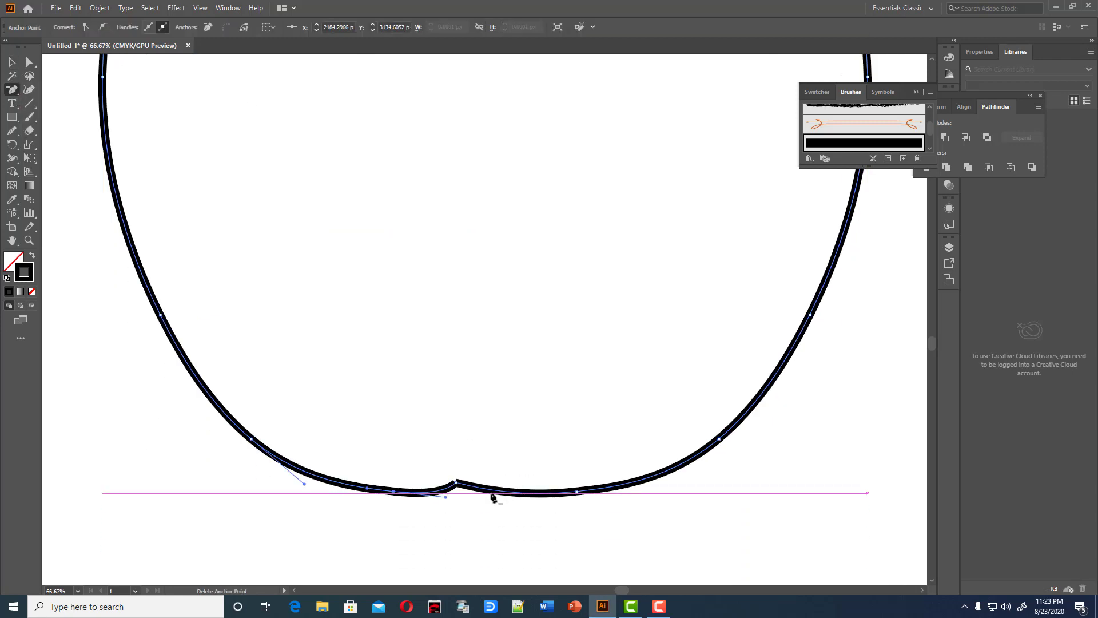
Shape a small central notch in the bottom edge with the Curvature tool, making the outline about 1420 px tall.
left_click(29, 89)
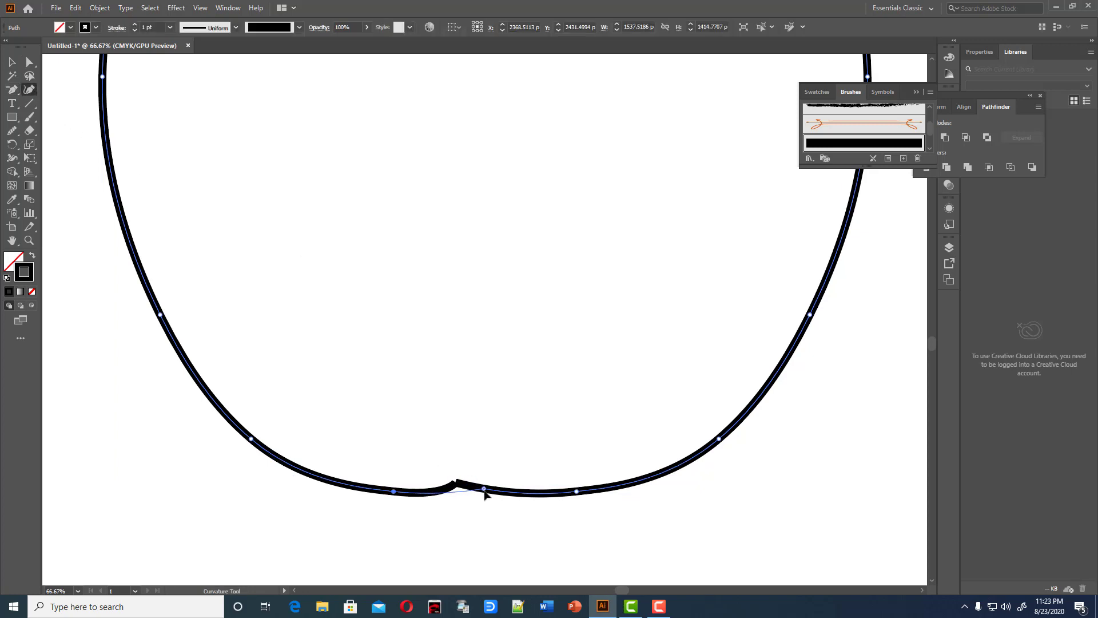
left_click(484, 492)
left_click_drag(484, 491, 484, 486)
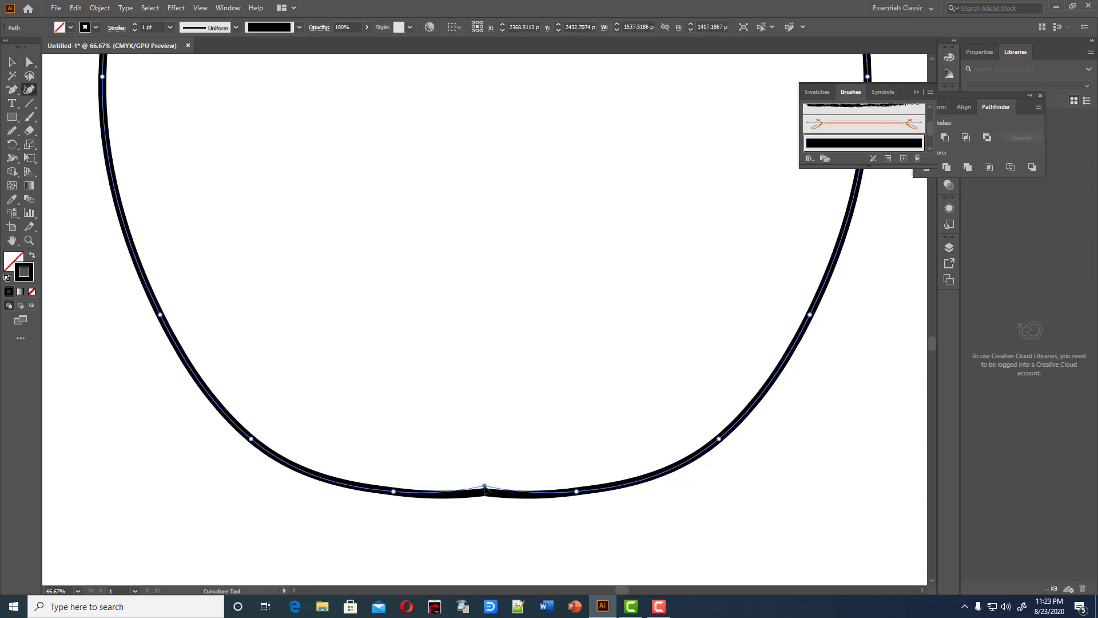
left_click_drag(576, 491, 577, 496)
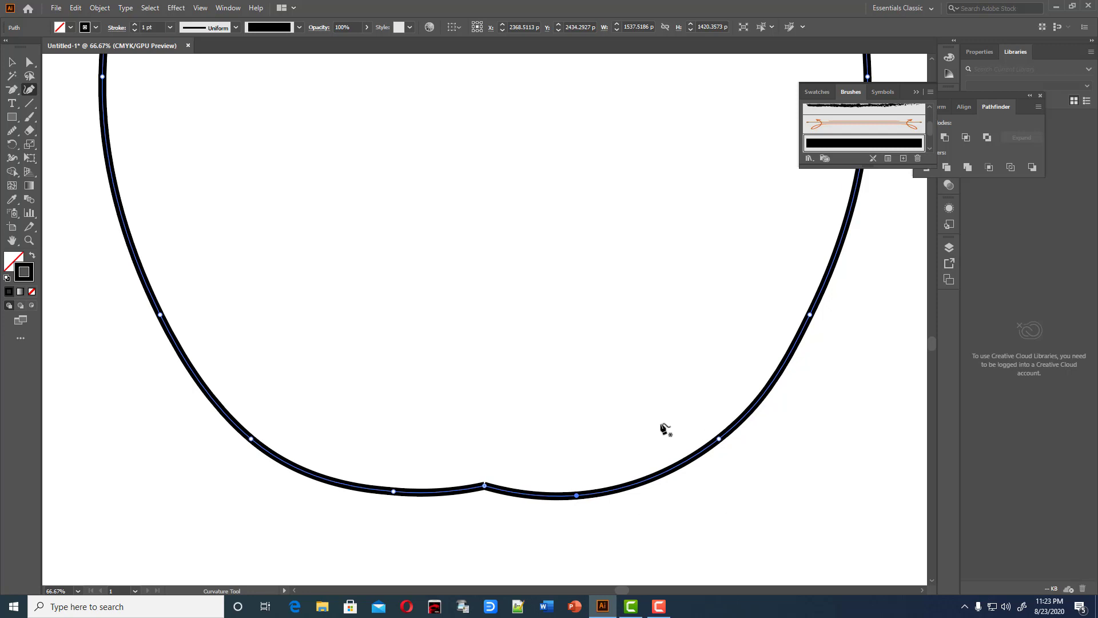
key("ctrl+minus")
key("ctrl+minus")
key("ctrl+minus")
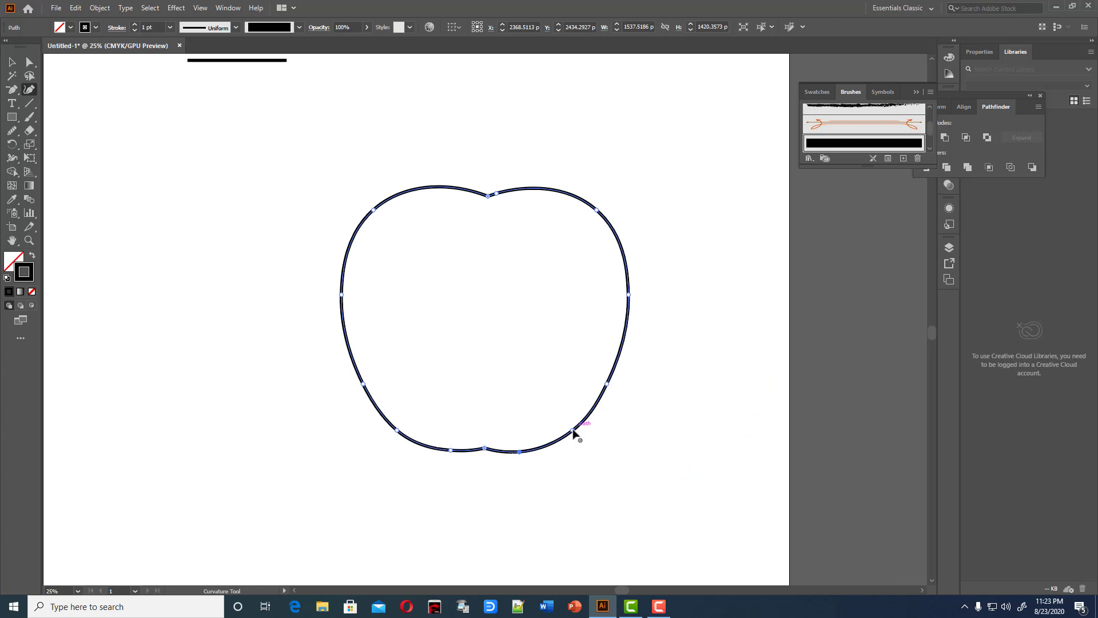
Pull the two anchors on the outline's lower right curve inward to taper that side, making the shape about 1537 × 1423 px.
left_click_drag(572, 430, 571, 426)
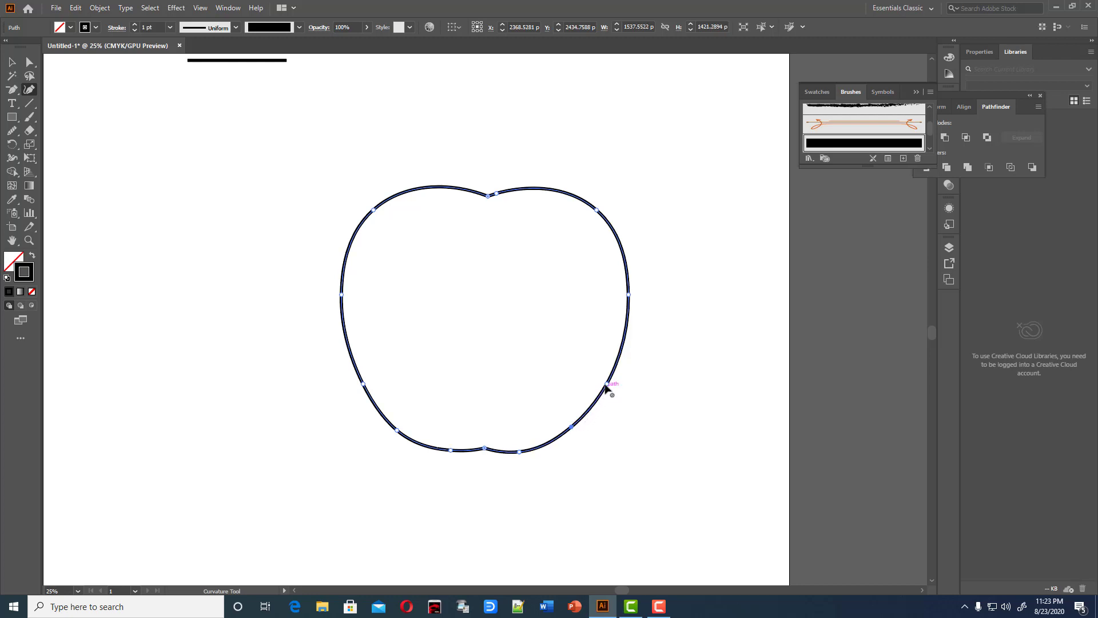
left_click_drag(605, 384, 602, 383)
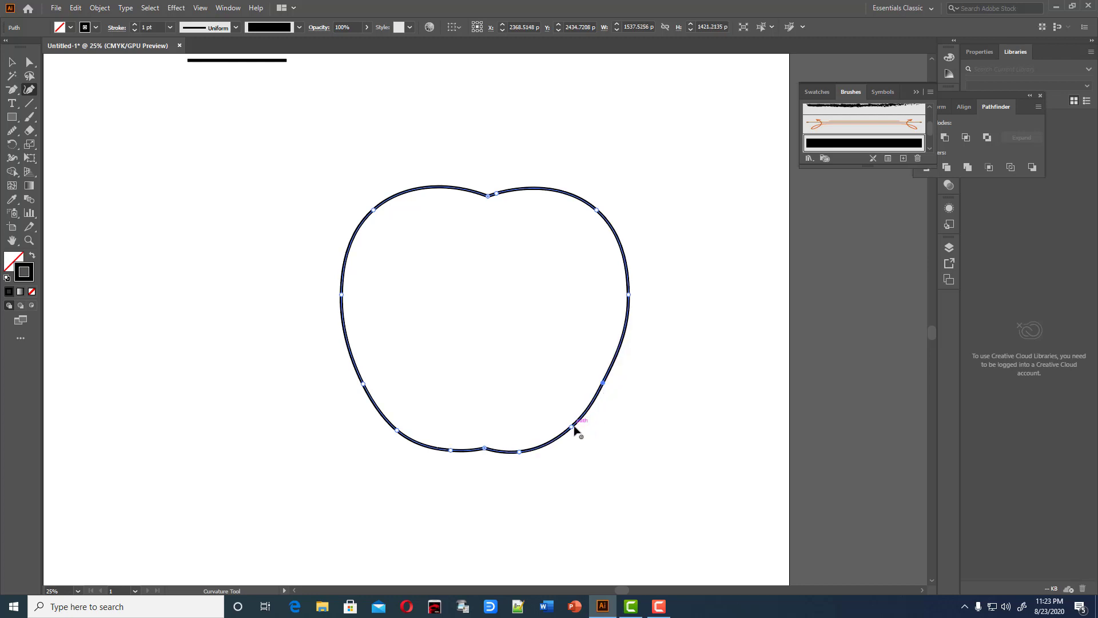
left_click_drag(572, 426, 571, 424)
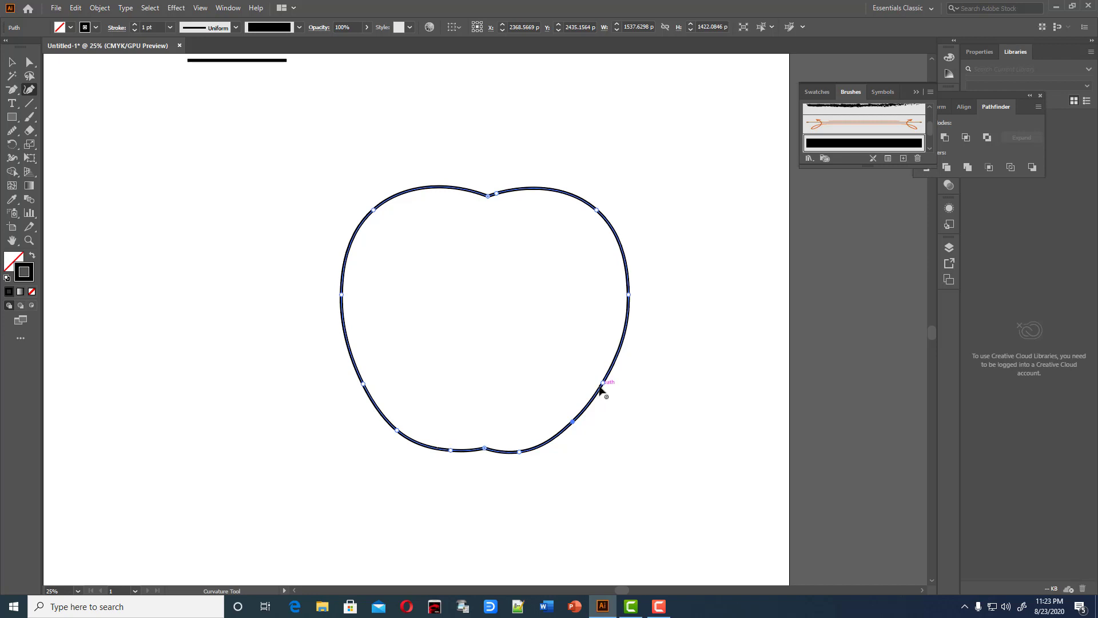
left_click_drag(603, 383, 598, 385)
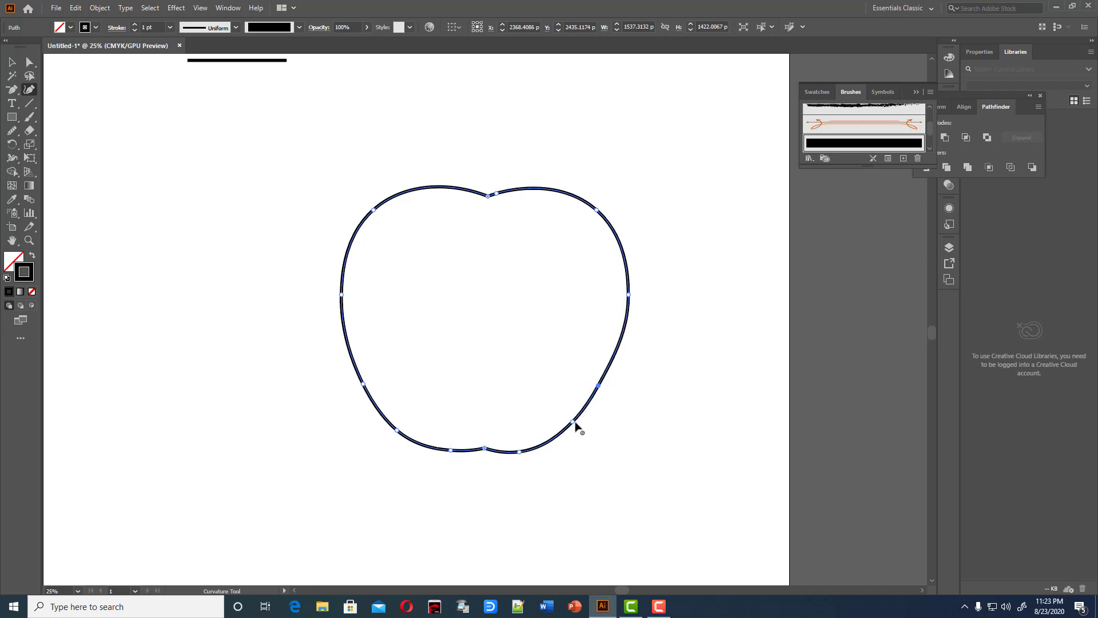
left_click_drag(572, 421, 596, 388)
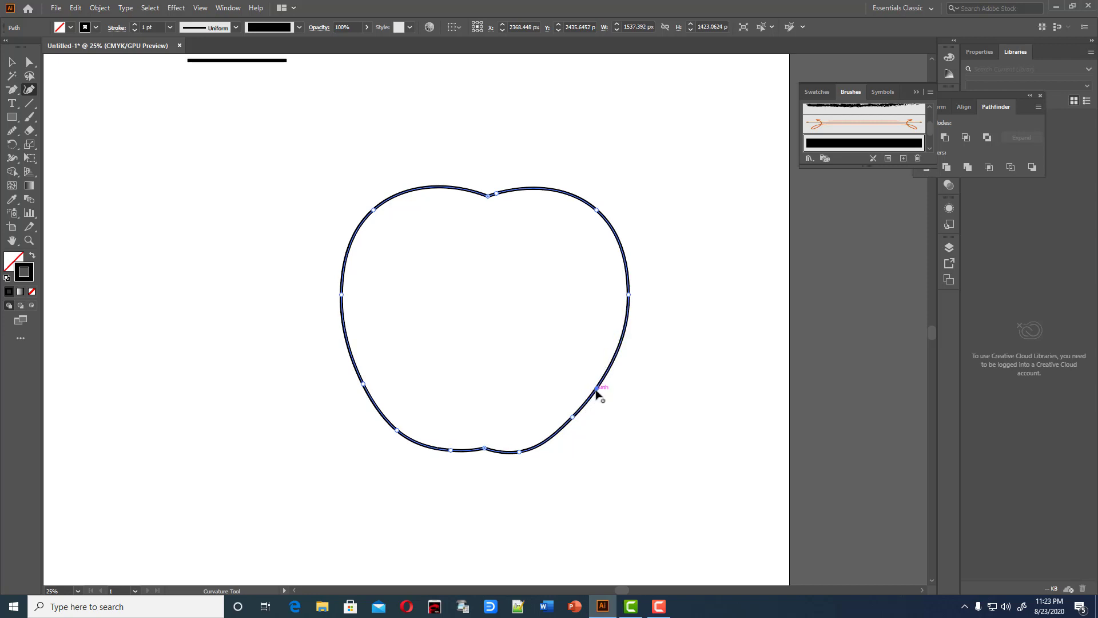
left_click(596, 391)
left_click(12, 61)
left_click(229, 195)
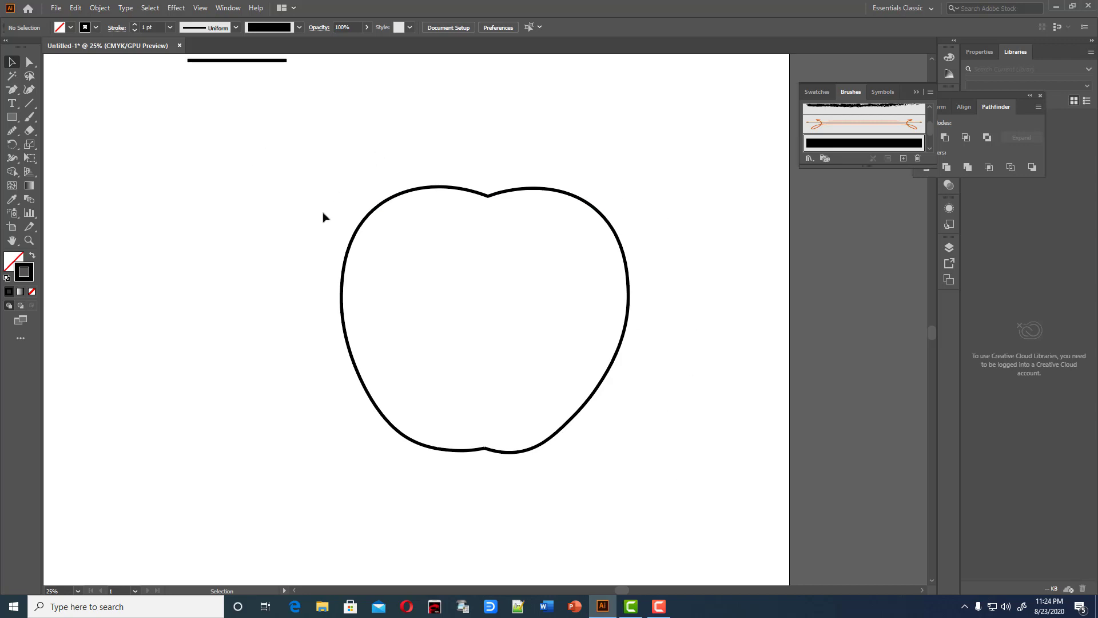
Cover the left half of the shape up to its centre line with a black, strokeless rectangle about 1029 × 2129 px.
left_click(12, 116)
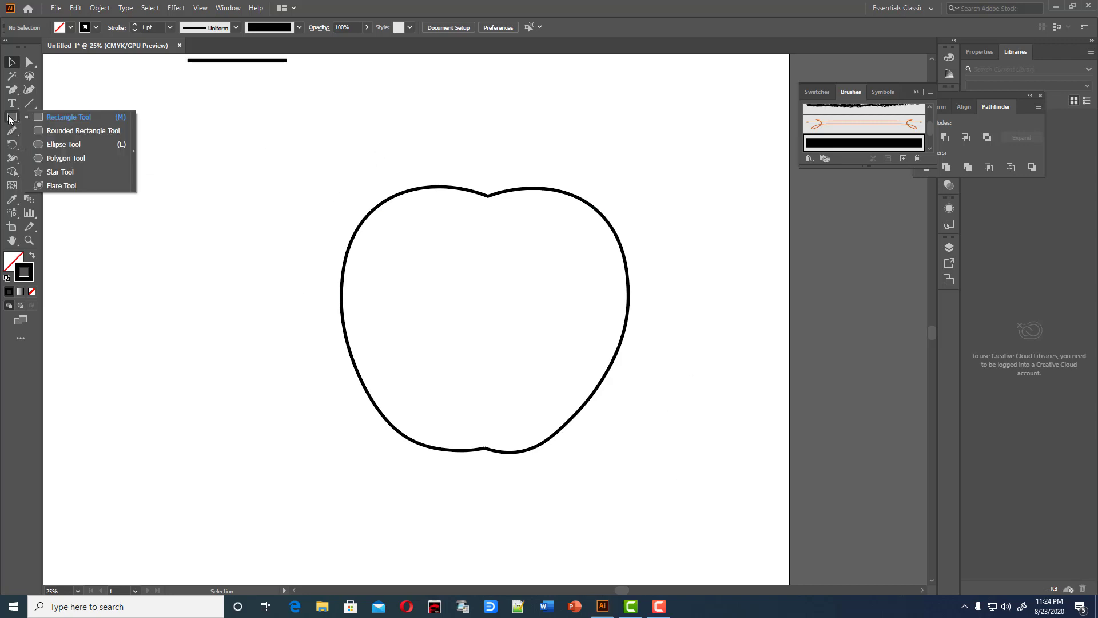
left_click(57, 117)
mouse_move(293, 126)
left_mouse_down()
mouse_move(356, 302)
mouse_move(473, 522)
mouse_move(485, 522)
left_mouse_up()
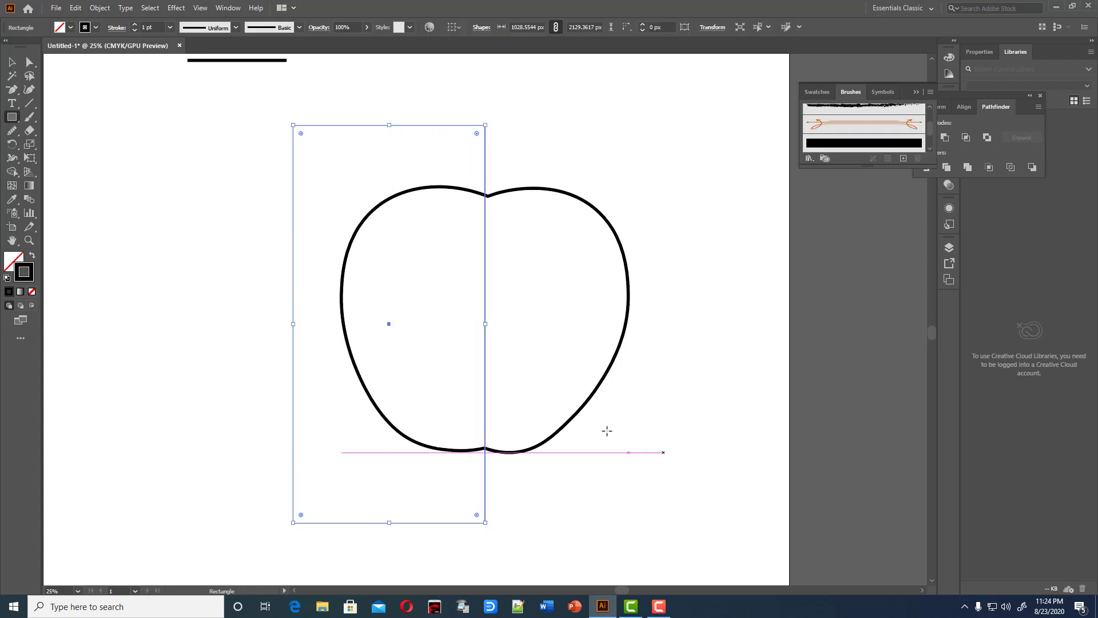
left_click(33, 256)
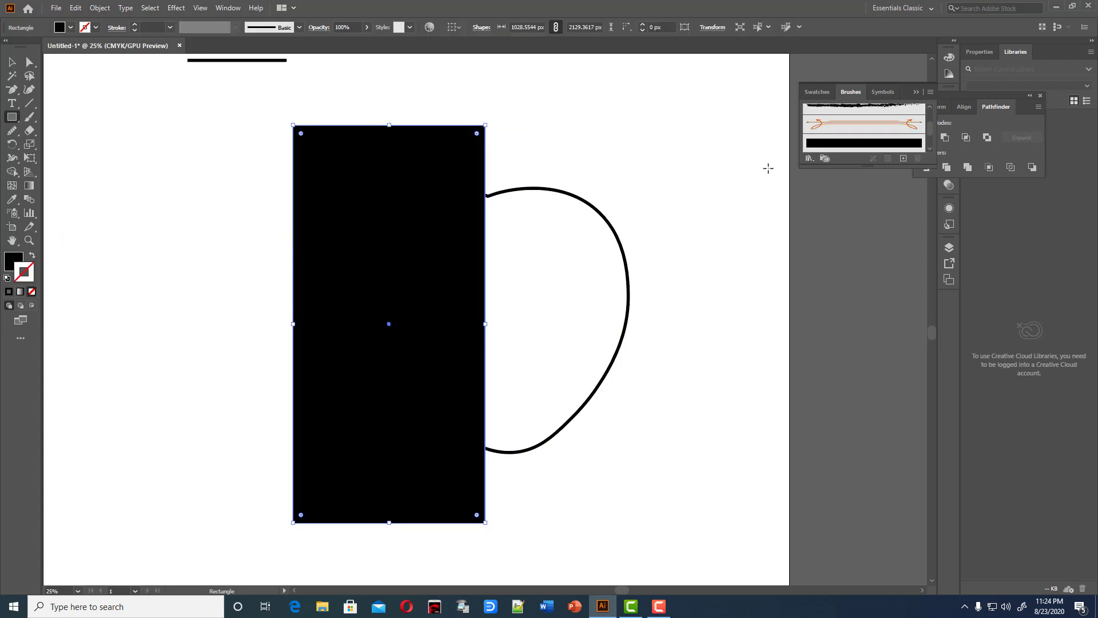
left_click(13, 63)
left_click(162, 127)
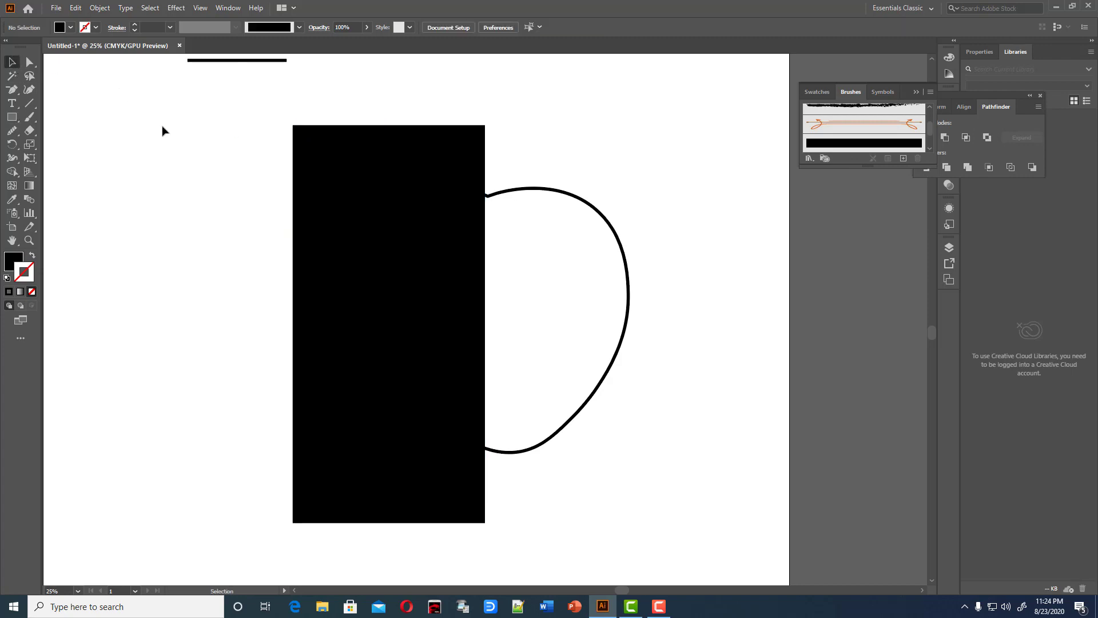
Subtract the rectangle from the apple shape with Minus Front, keeping only the right half.
left_click_drag(164, 110, 625, 419)
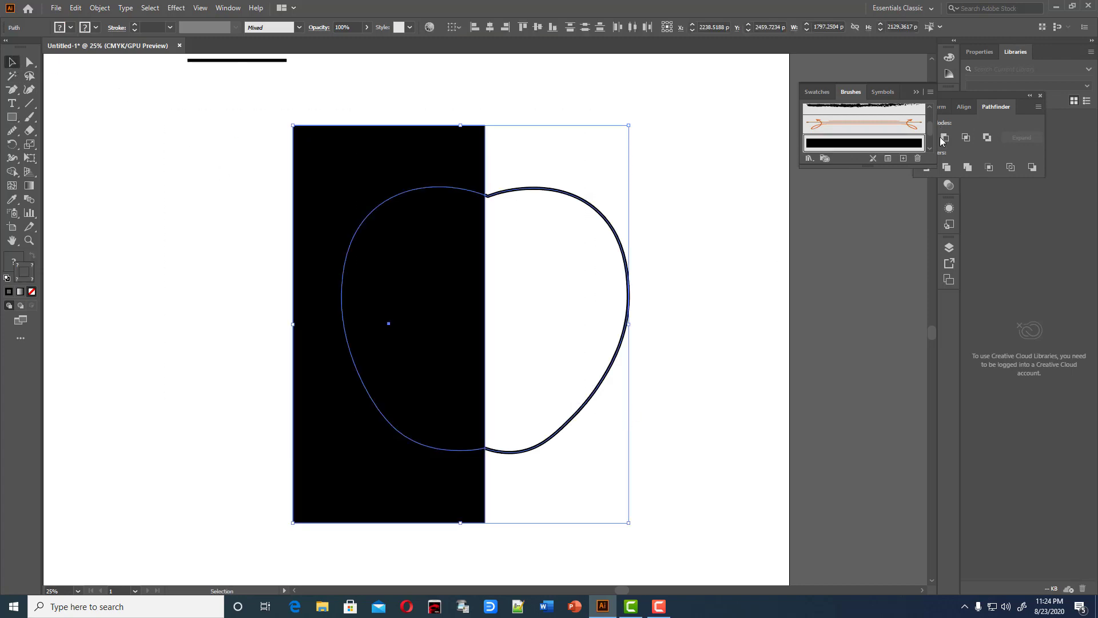
left_click(969, 95)
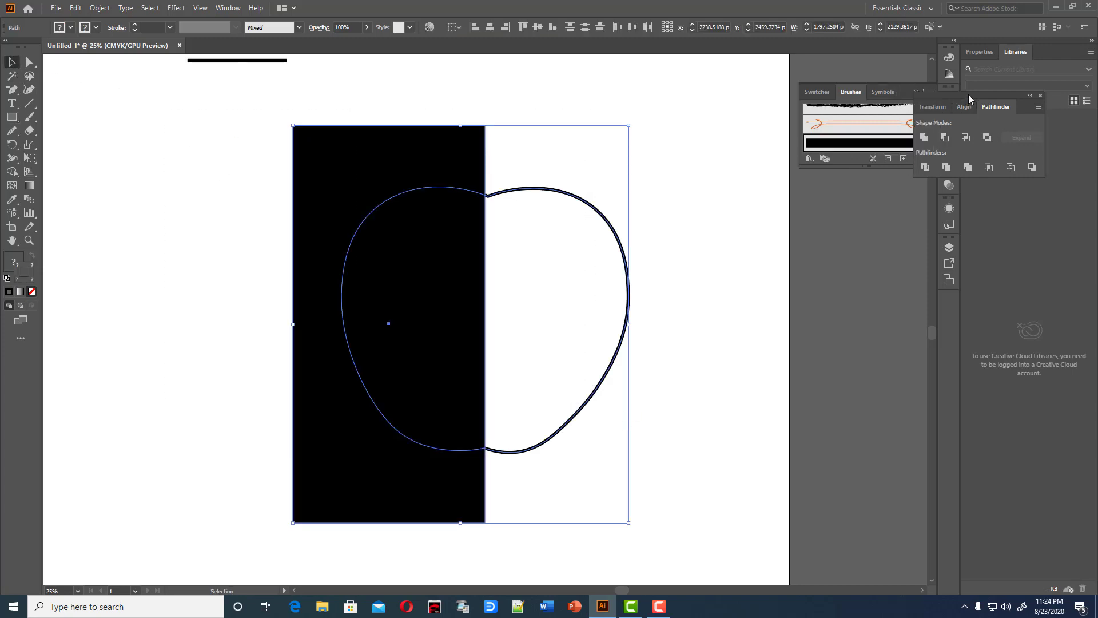
left_click(944, 137)
left_click(594, 207)
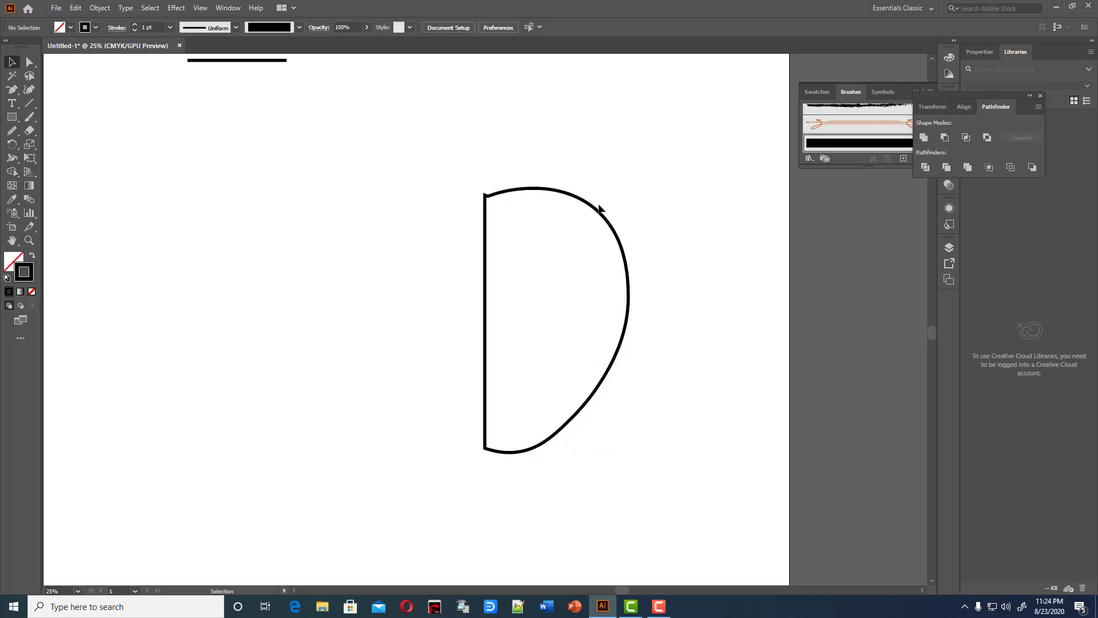
Paste a copy of the half shape in front, reflect it across the vertical axis and place it against the original's straight edge.
left_click(598, 215)
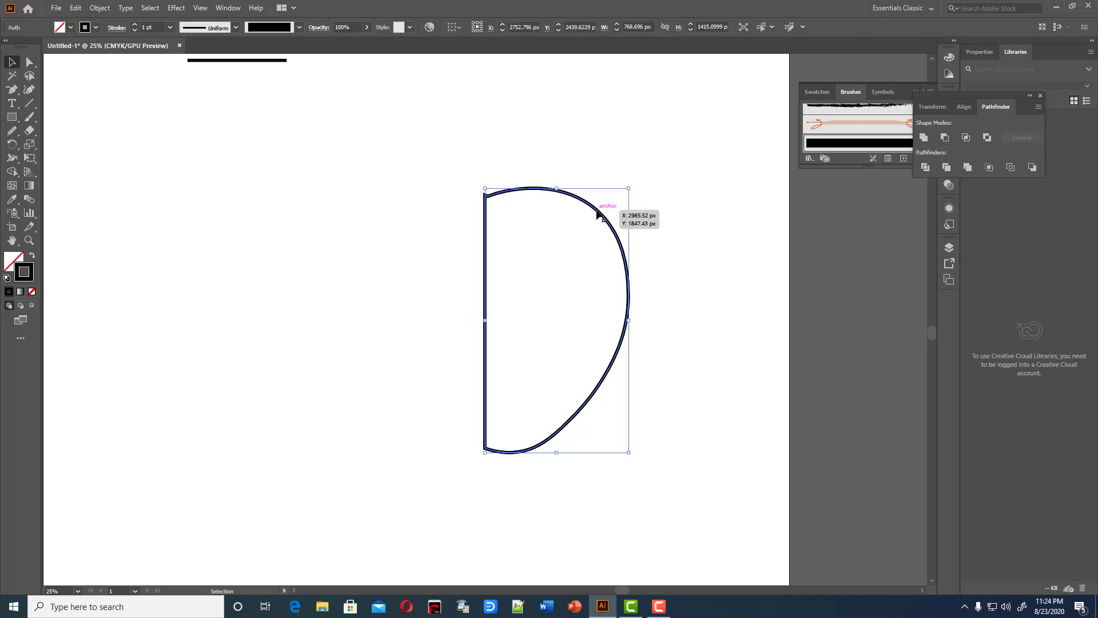
right_click(598, 212)
mouse_move(658, 392)
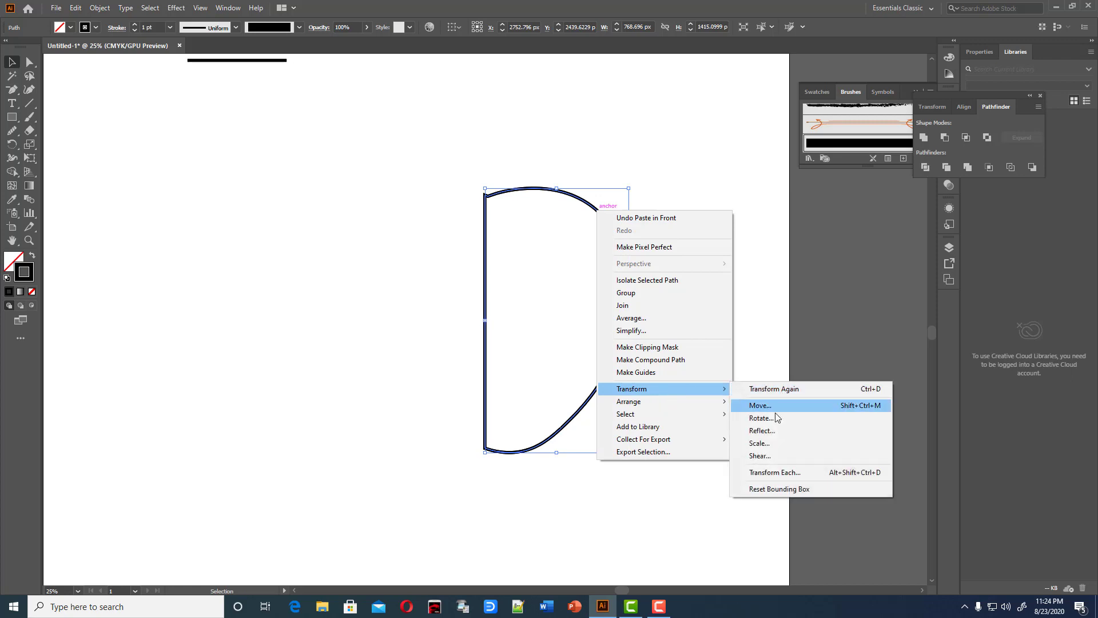
left_click(772, 431)
left_click(551, 372)
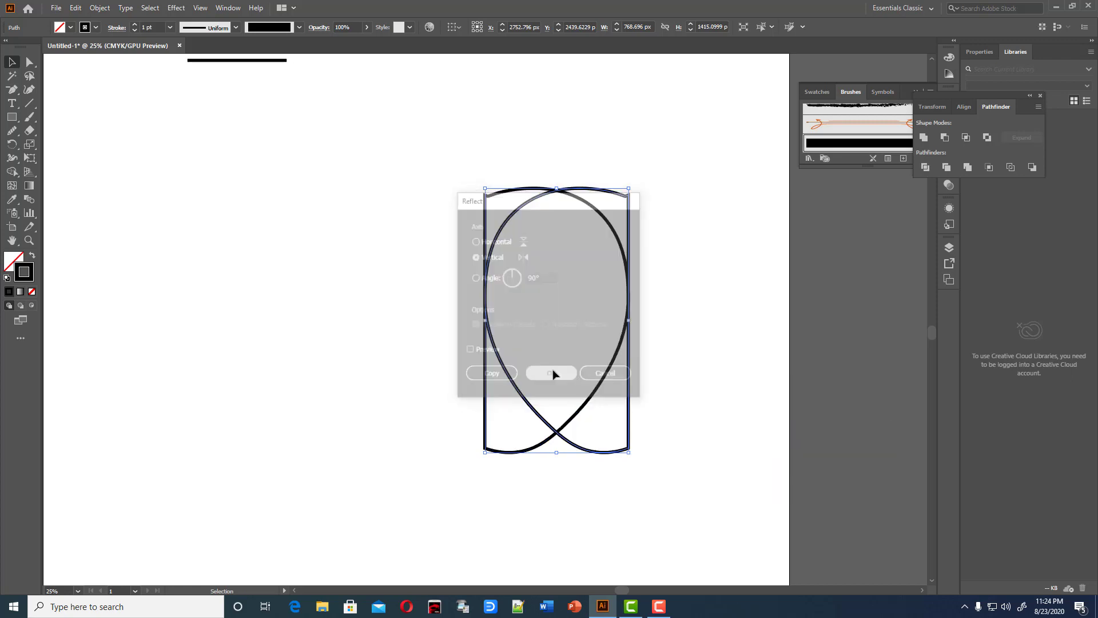
left_click_drag(627, 247, 485, 251)
left_click(663, 270)
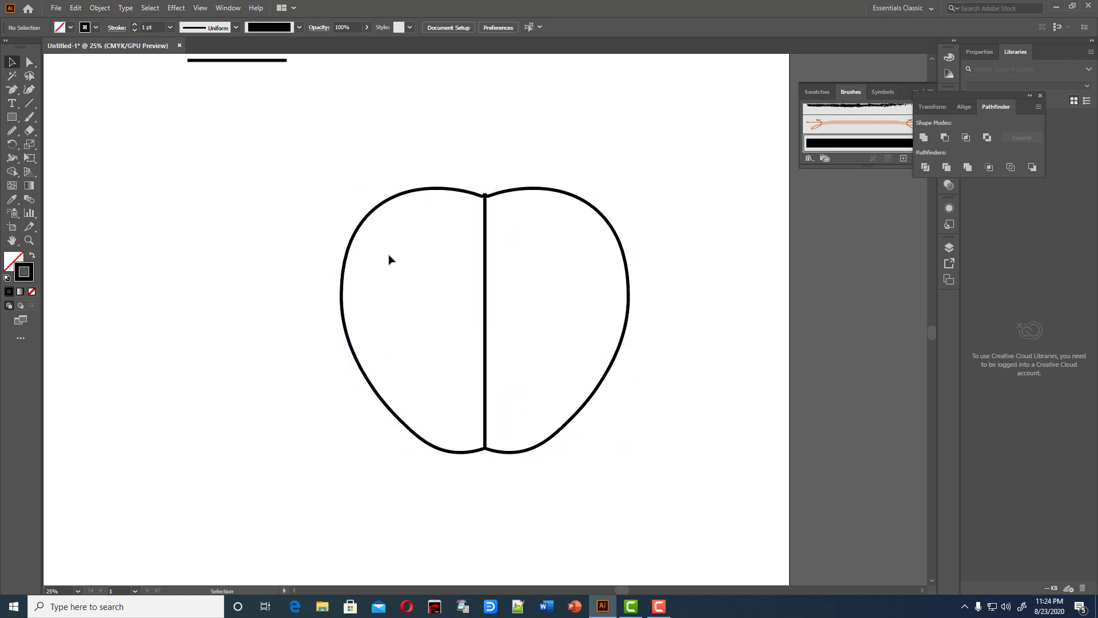
Unite the two mirrored halves into a single apple outline about 1537 × 1415 px.
left_click_drag(309, 147, 598, 447)
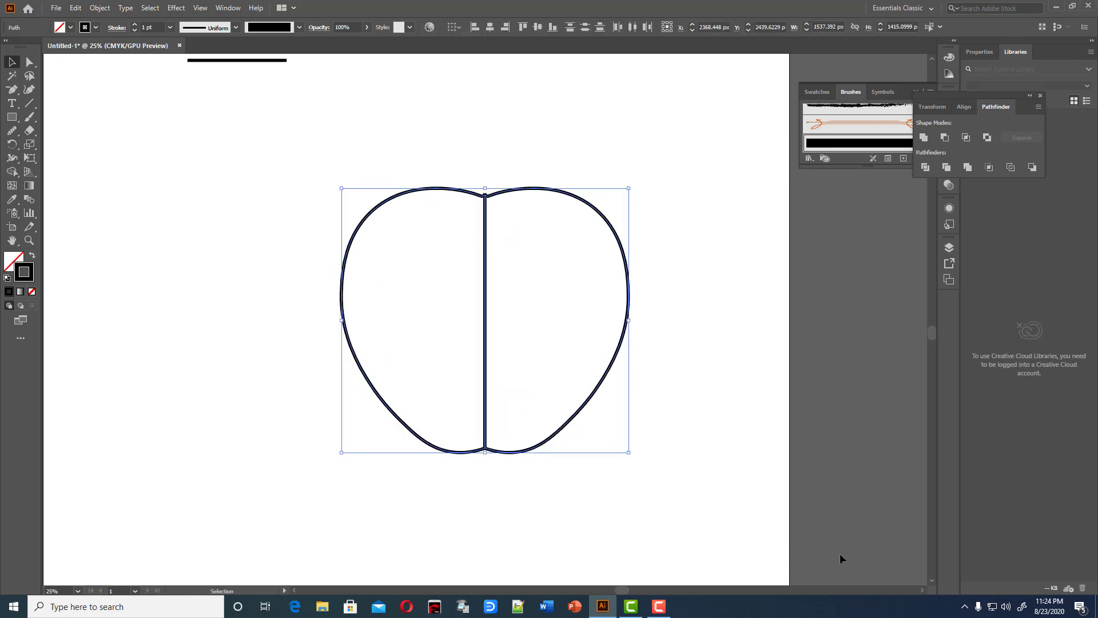
left_click(923, 137)
left_click(671, 218)
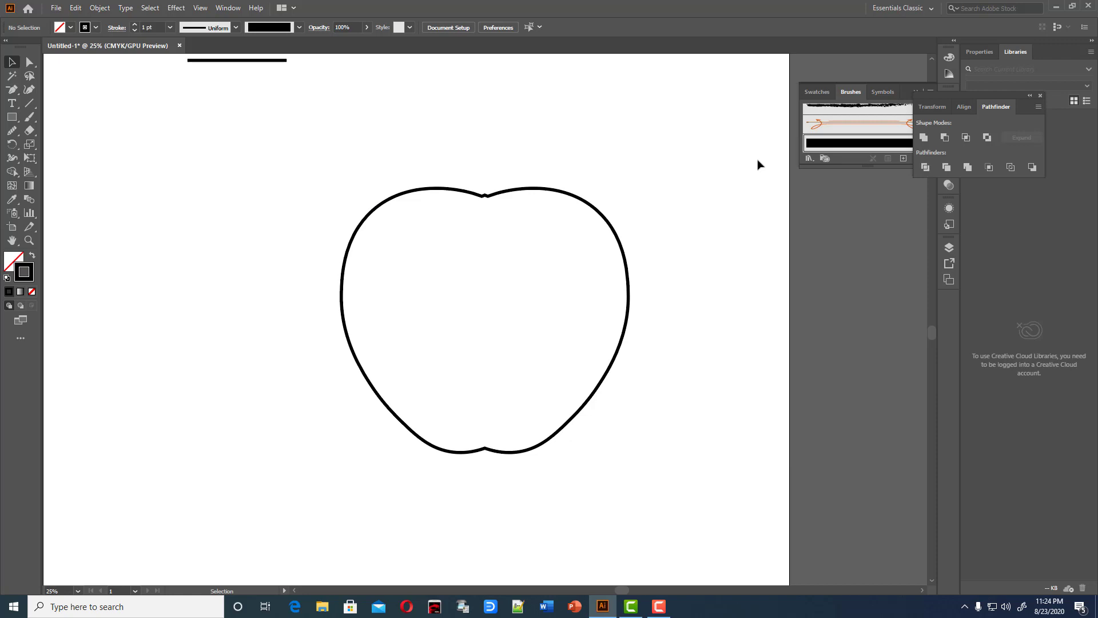
Paint a short upward-opening arc inside the upper part of the apple and move it slightly toward the centre line.
key("b")
mouse_move(460, 232)
left_mouse_down()
mouse_move(473, 244)
mouse_move(529, 234)
left_mouse_up()
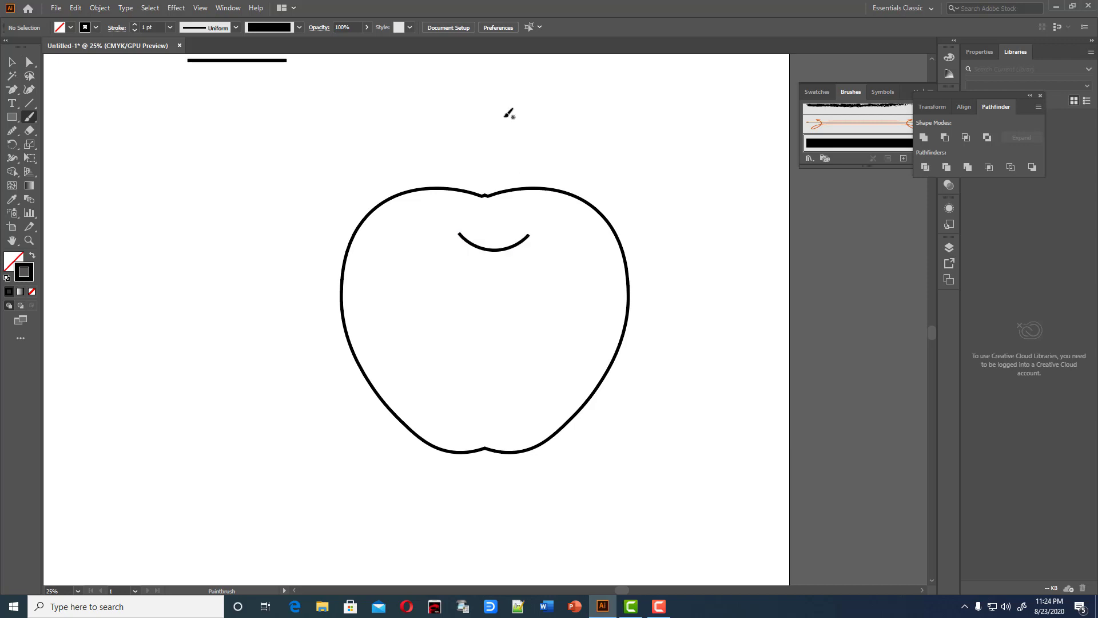
left_click(11, 61)
left_click_drag(503, 254, 496, 257)
Centre the arc horizontally and vertically on the apple outline.
left_click_drag(286, 172, 632, 475)
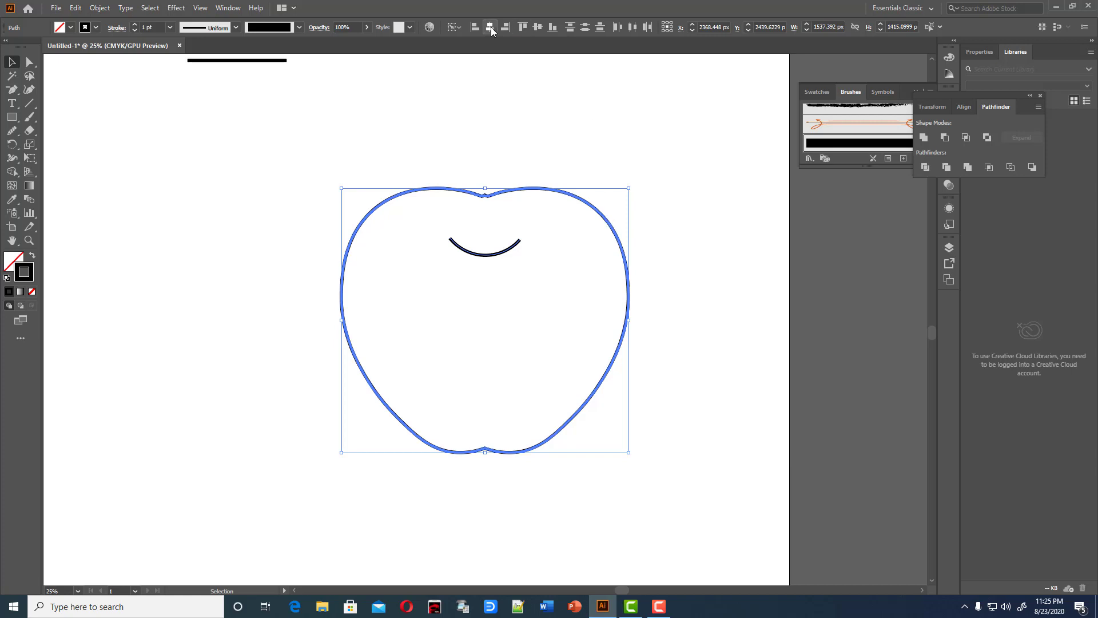
left_click(536, 27)
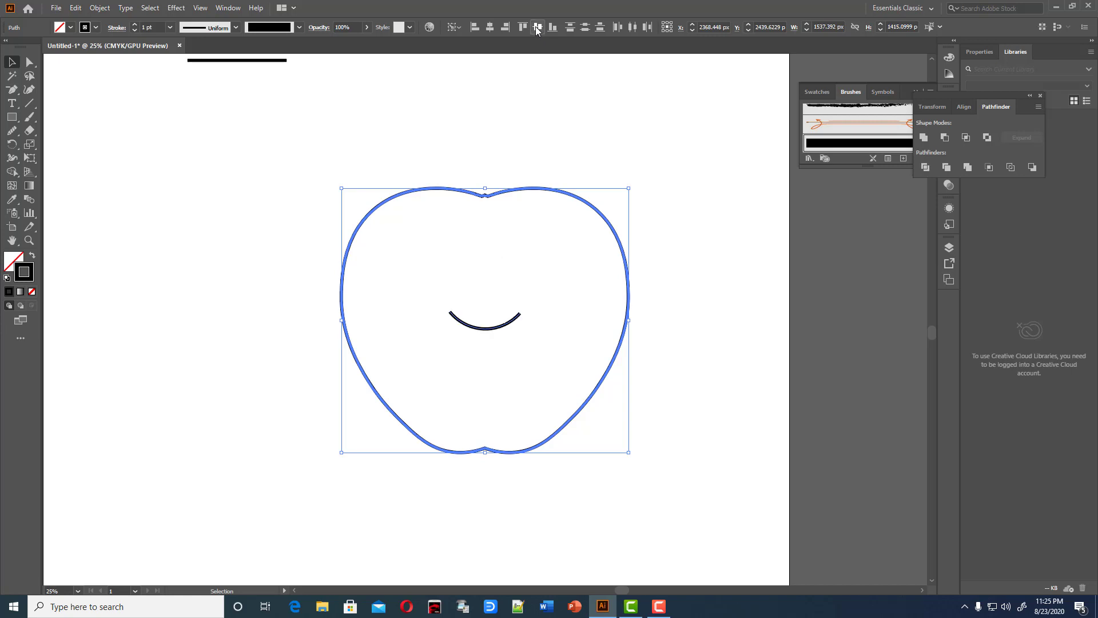
left_click(487, 342)
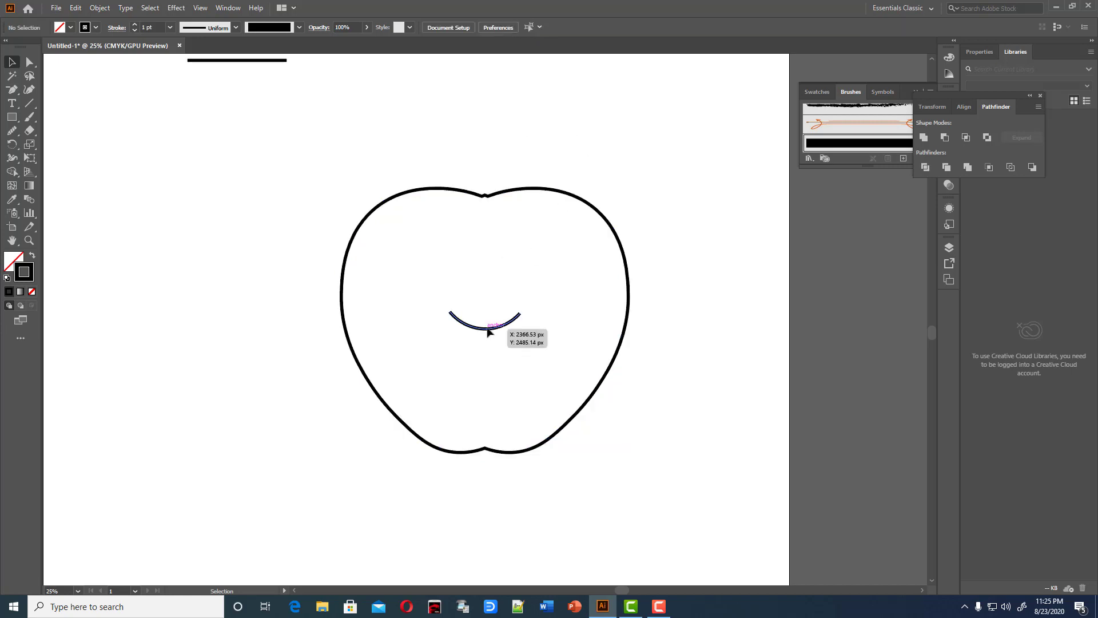
Move the inner arc up into the upper part of the apple, just below the top notch.
left_click_drag(487, 332, 481, 251)
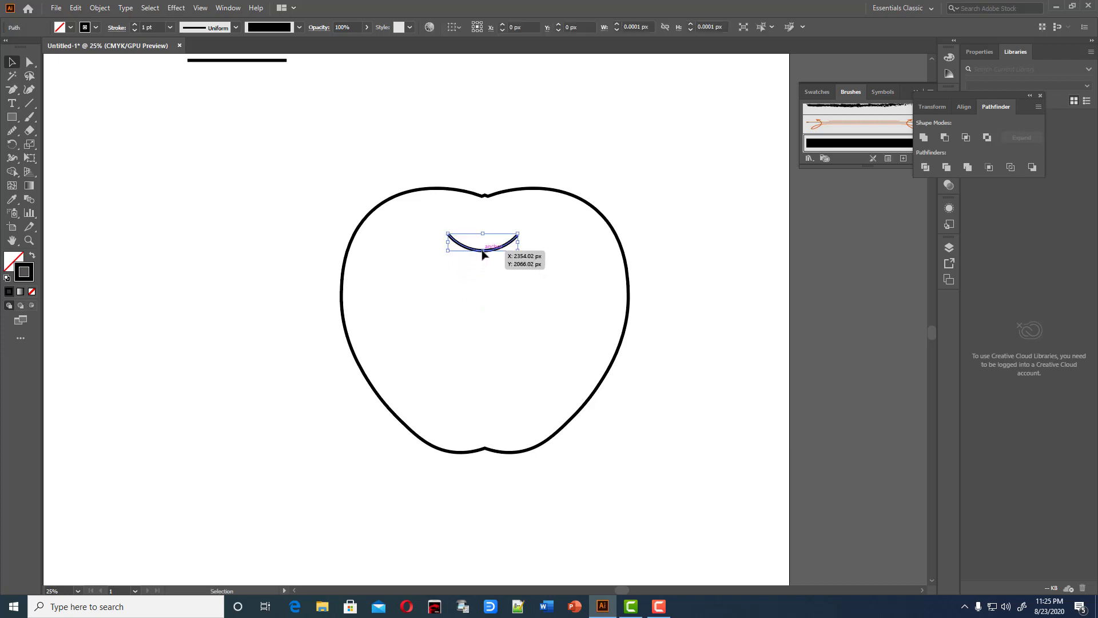
left_click(525, 268)
left_click(498, 246)
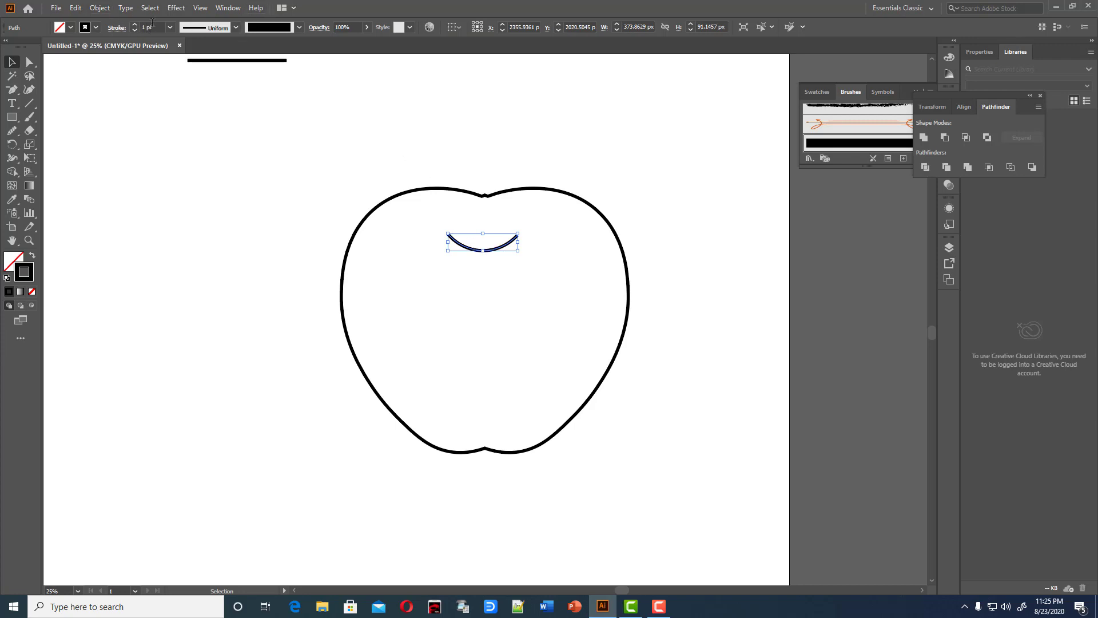
Set the inner arc's stroke weight to 2 pt and give it a round cap and round corners.
scroll(153, 22, "up", 4)
scroll(152, 22, "down", 3)
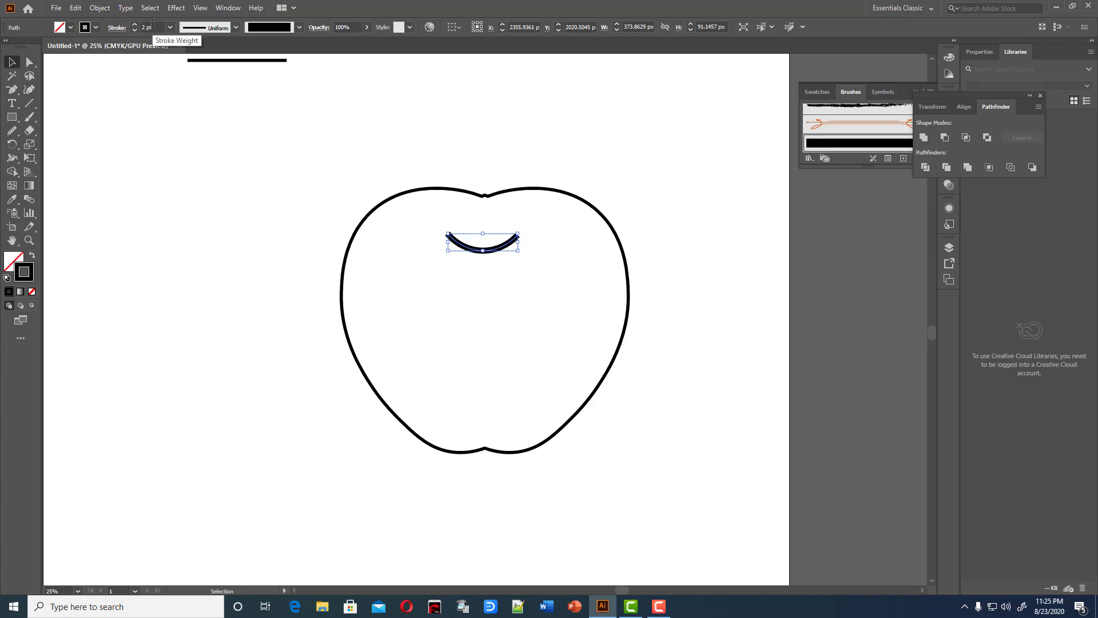
scroll(153, 22, "up", 1)
scroll(152, 22, "down", 1)
left_click(118, 28)
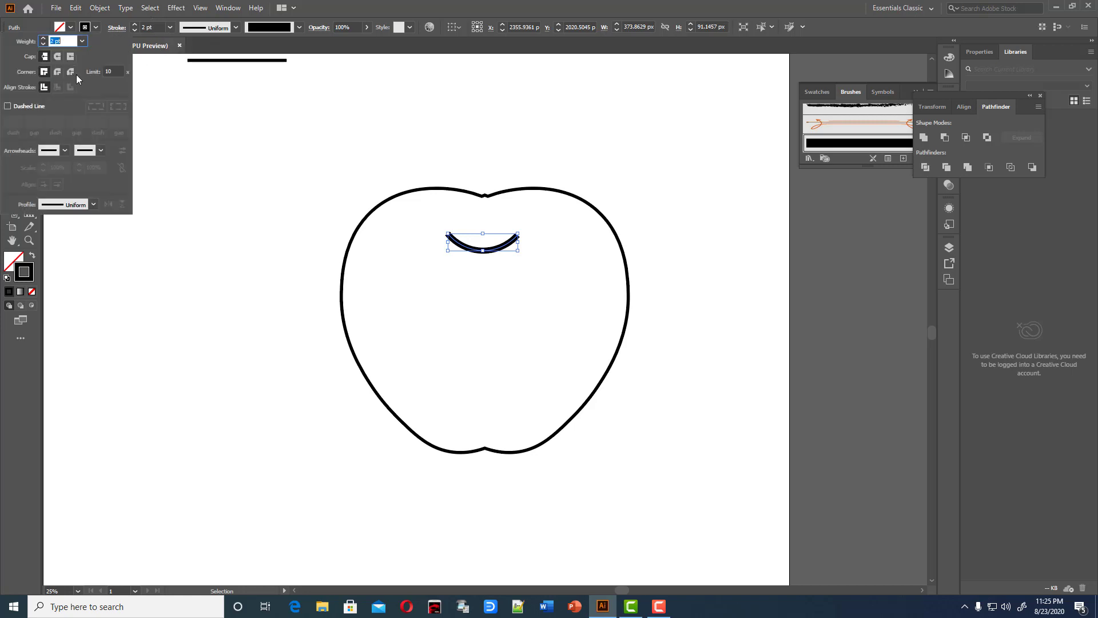
left_click(58, 56)
left_click(57, 71)
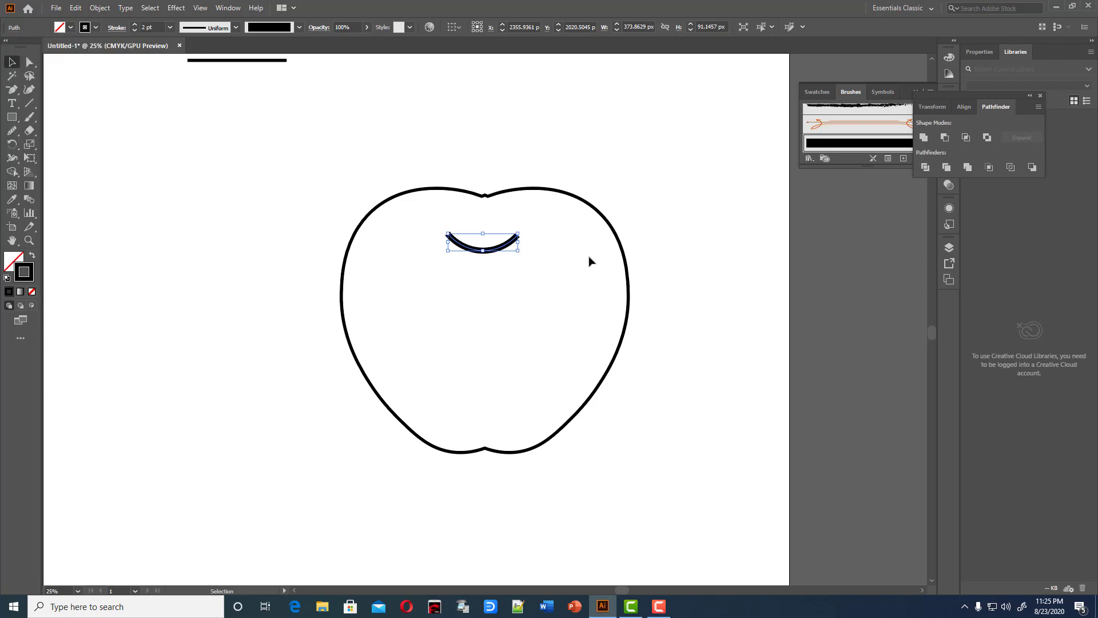
left_click(524, 255)
left_click(517, 241)
double_click(834, 147)
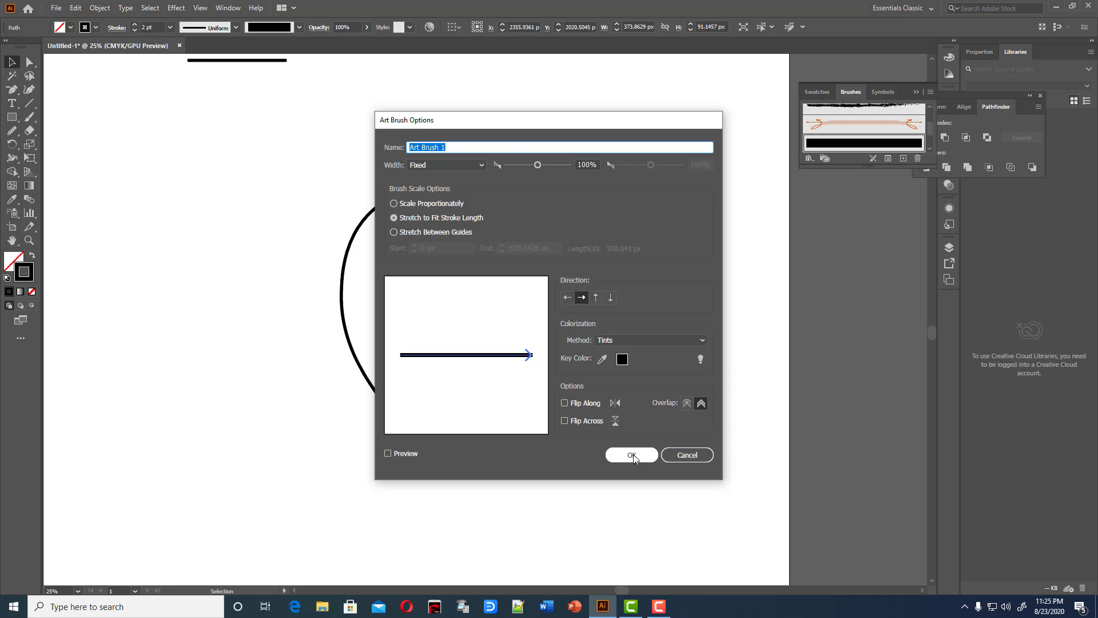
left_click(686, 455)
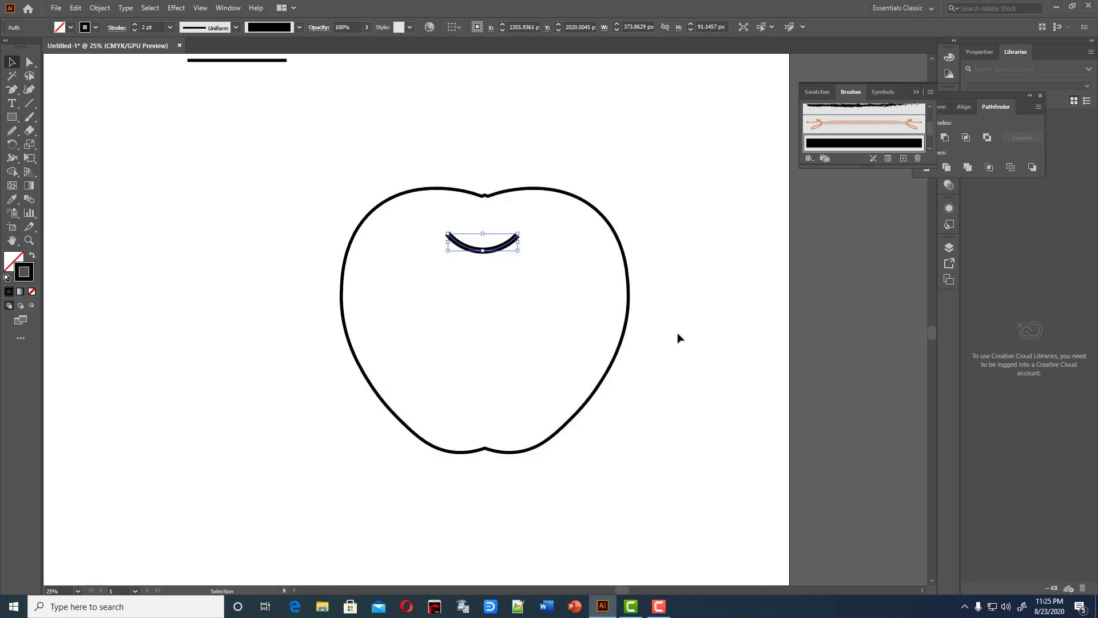
Delete the brushed inner arc completely from the apple.
key("ctrl+equal")
key("ctrl+equal")
key("ctrl+equal")
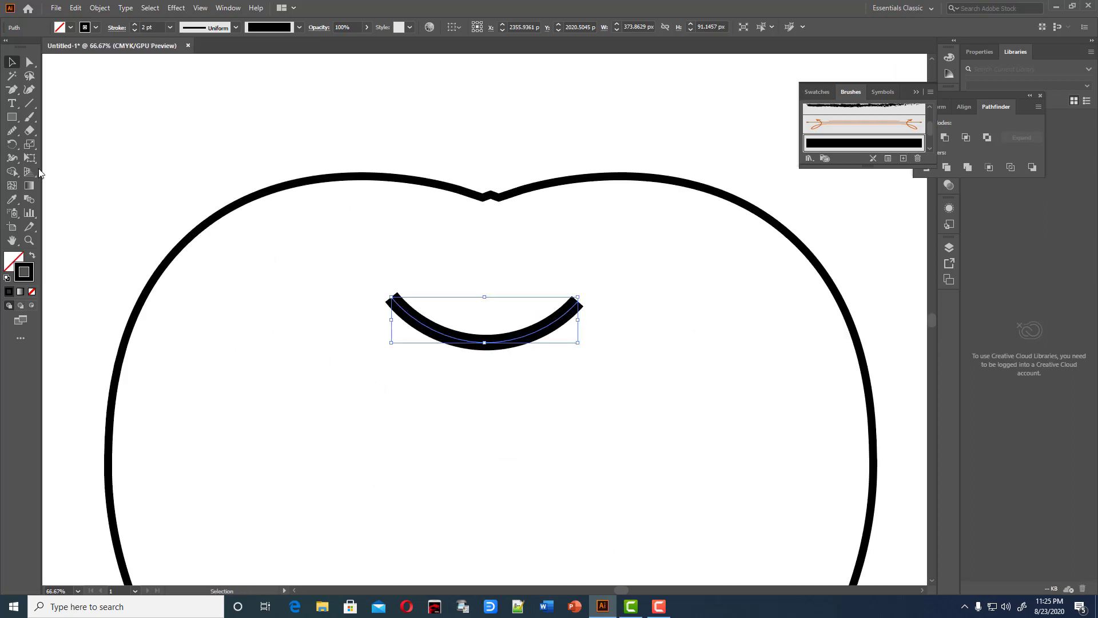
scroll(144, 304, "down", 1)
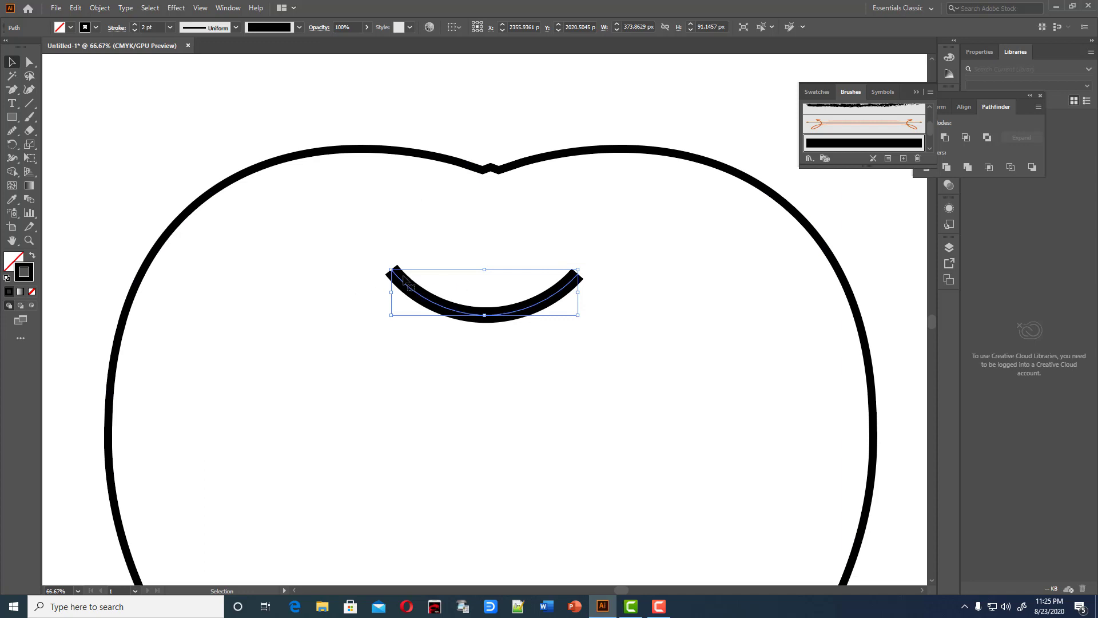
left_click(29, 89)
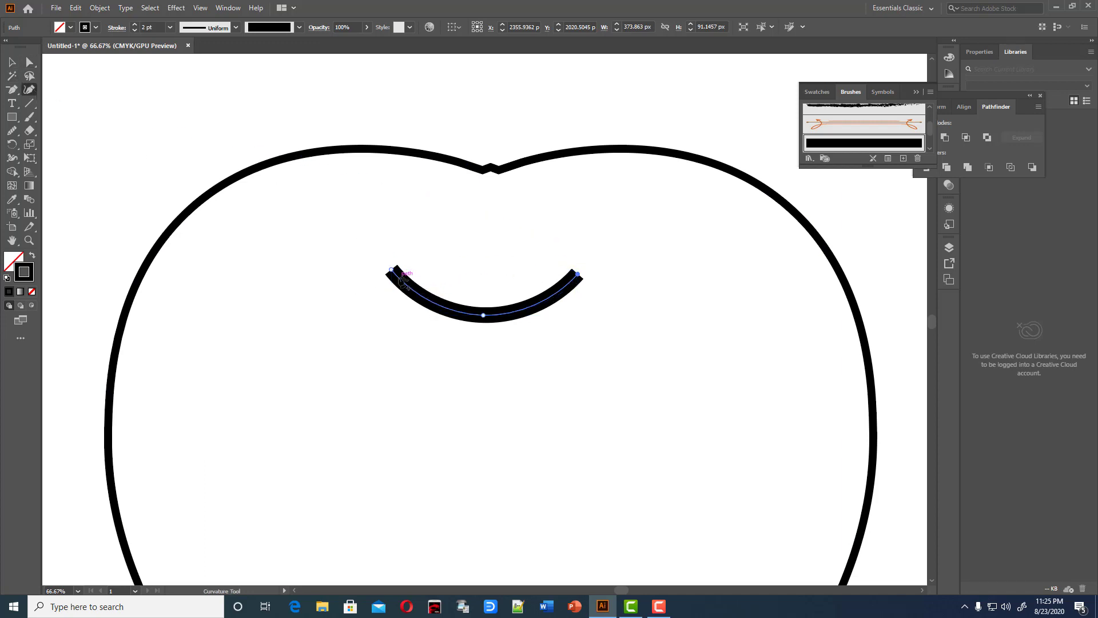
key("Delete")
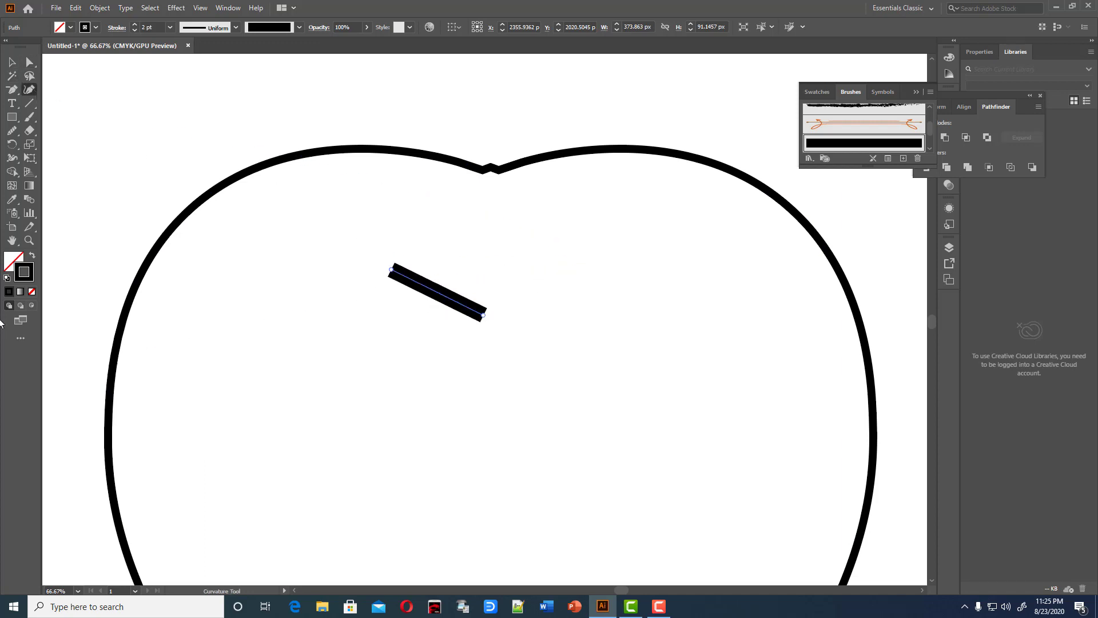
key("Delete")
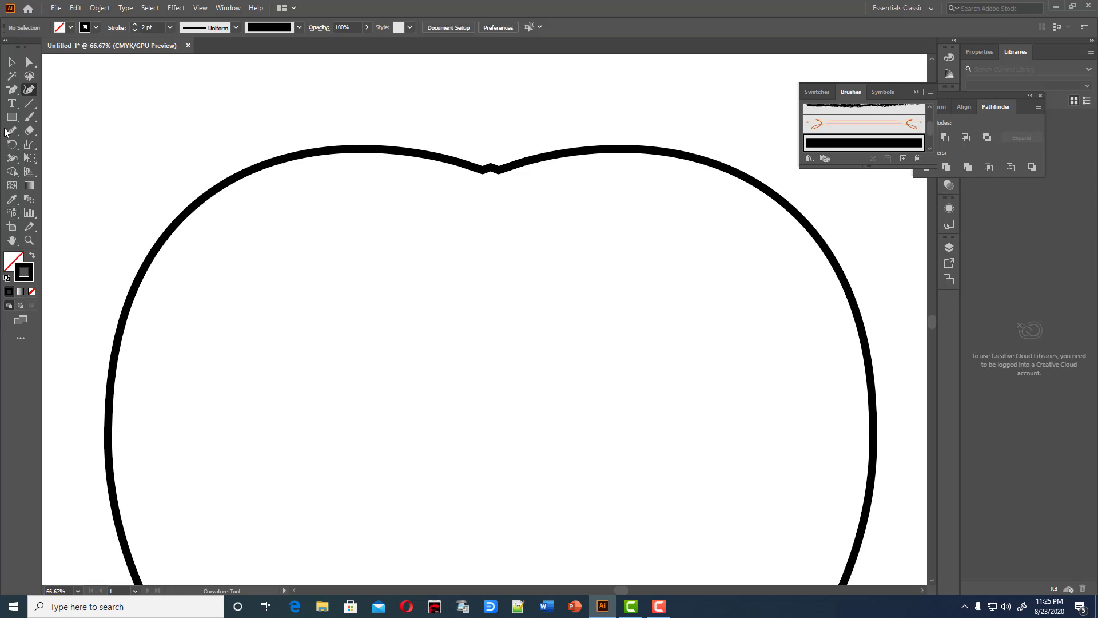
Draw a four-point, upward-opening curve about 572 px wide inside the upper part of the apple with the Pen tool.
left_click(11, 89)
left_click(57, 86)
left_click(375, 253)
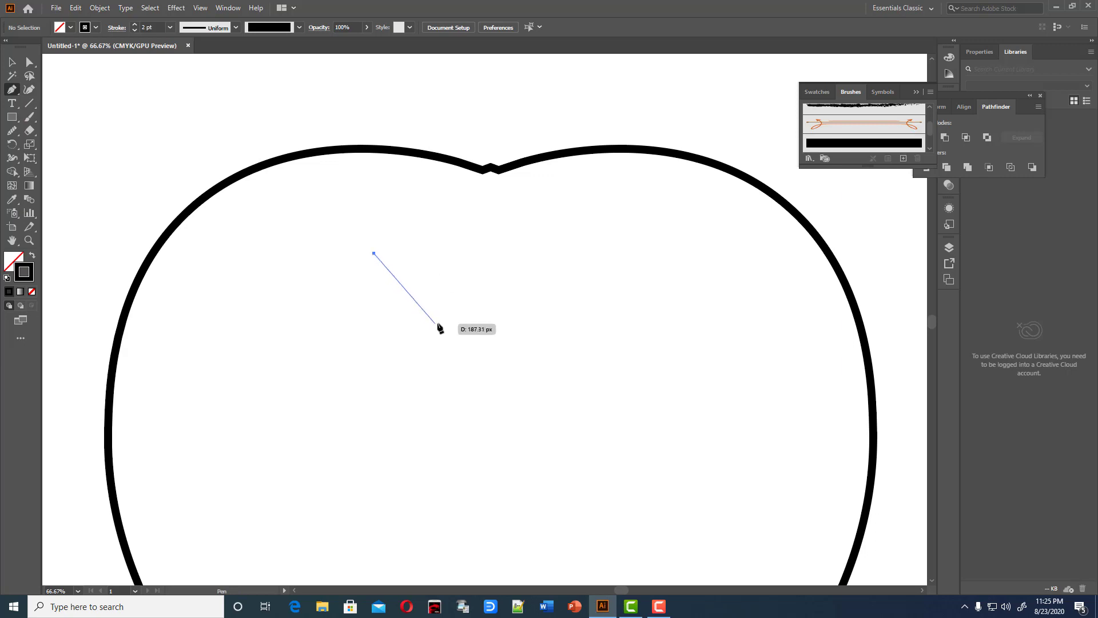
left_click_drag(437, 323, 462, 337)
left_click_drag(617, 320, 645, 287)
left_click_drag(658, 241, 325, 540)
Smooth the curve into an even arc about 222 px high by adjusting its two lower anchor points with the Curvature tool.
left_click(29, 89)
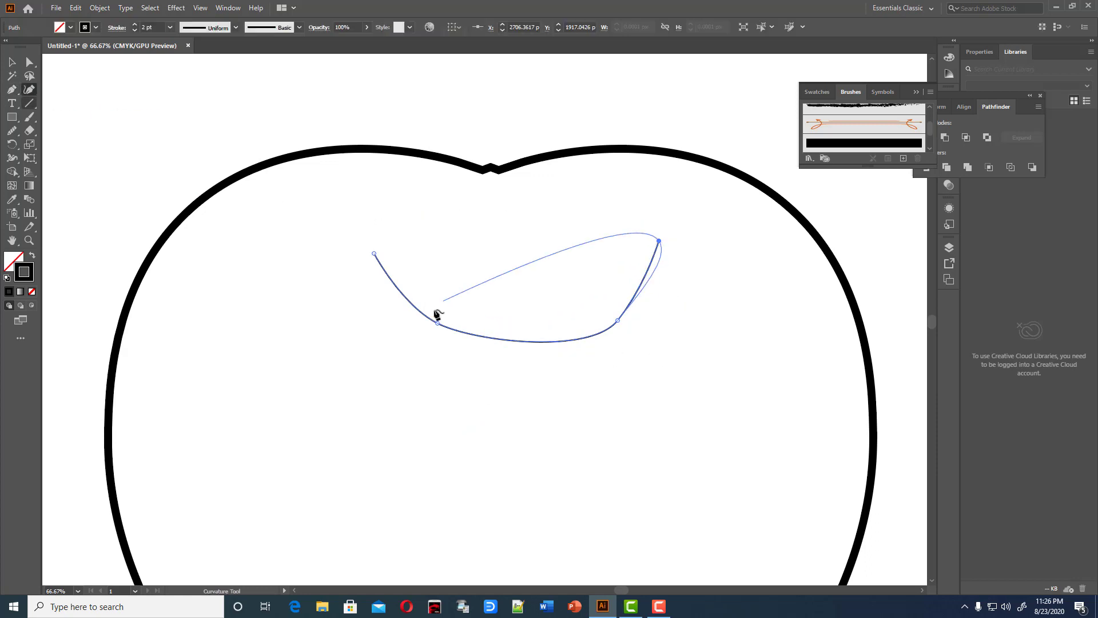
left_click_drag(437, 324, 437, 329)
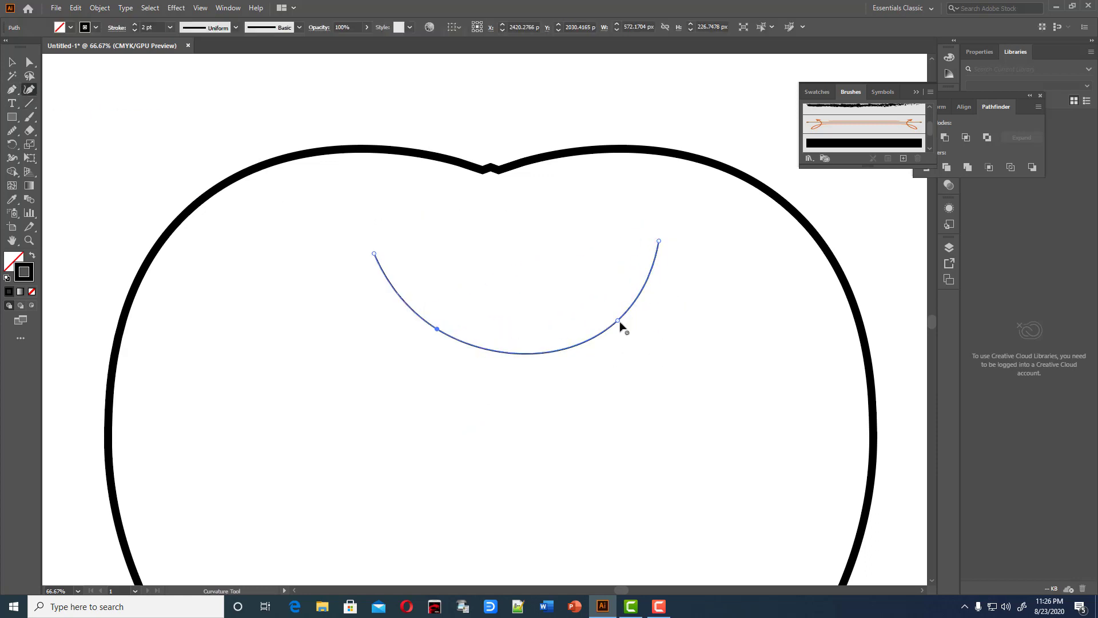
left_click_drag(618, 320, 619, 313)
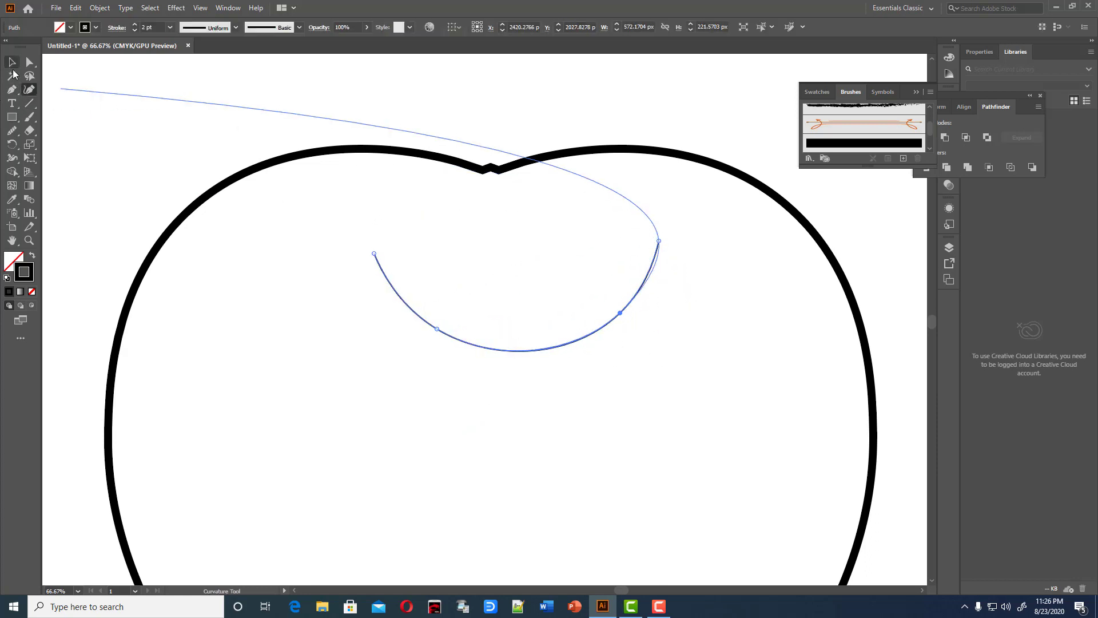
key("Escape")
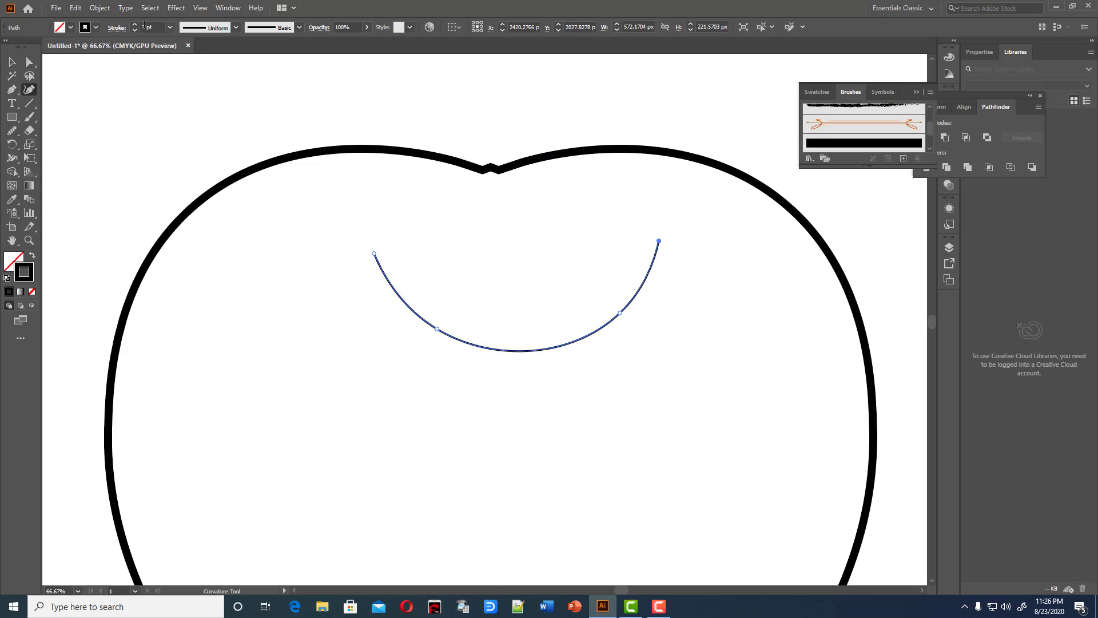
Set the new arc's stroke weight to 12 pt and finish the path.
scroll(144, 26, "up", 6)
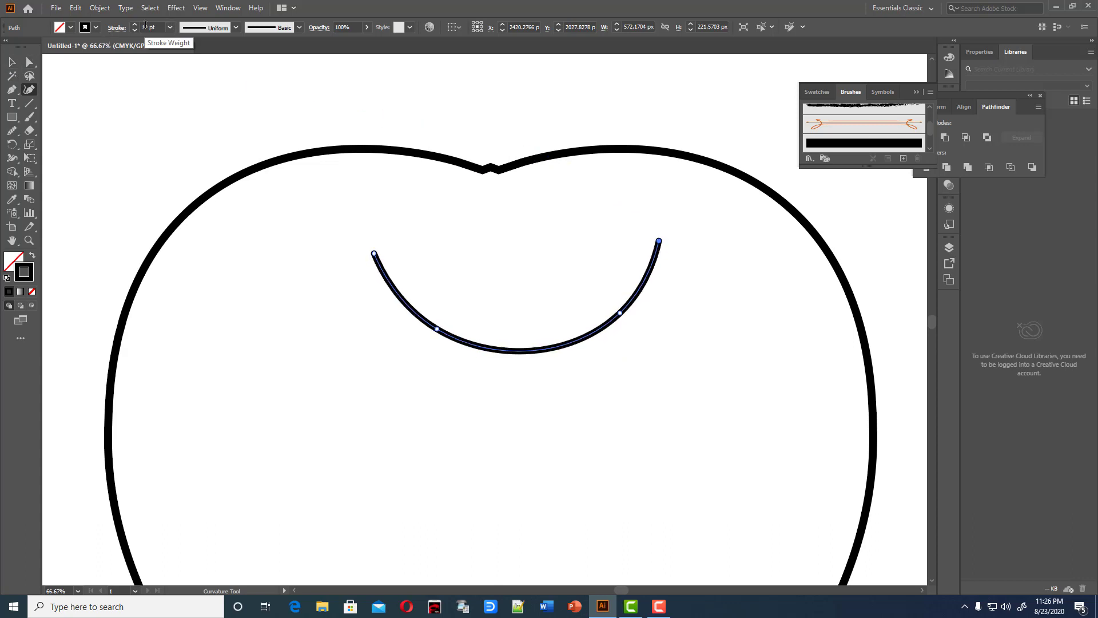
left_click(113, 27)
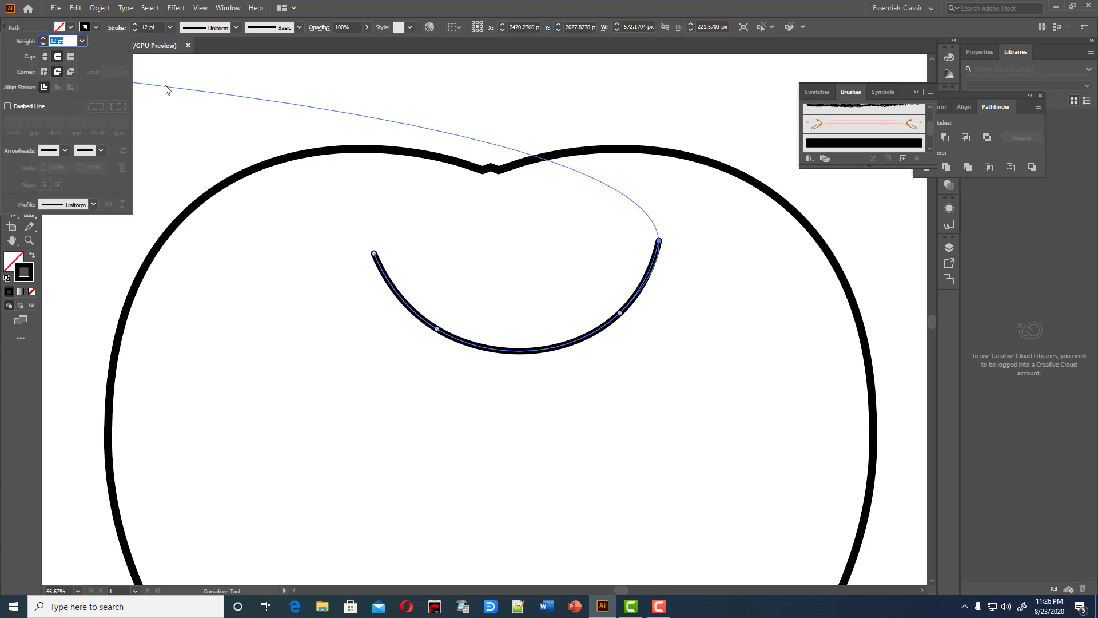
key("Escape")
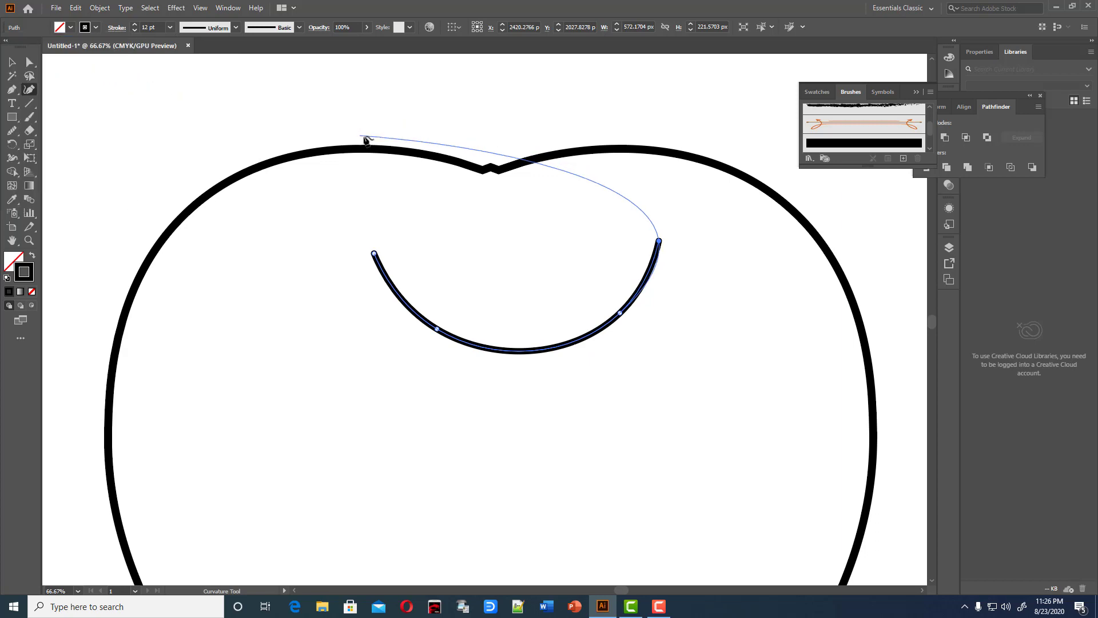
key("Escape")
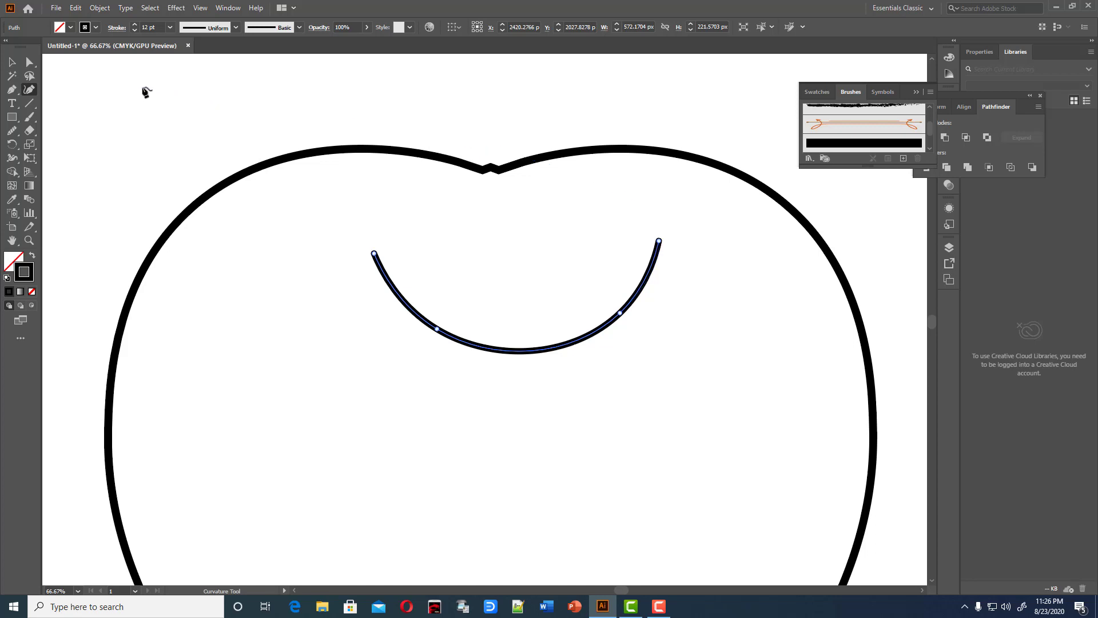
Scale the arc down proportionally to about 495 × 192 px and shift it toward the apple's centre line.
left_click(10, 63)
left_click_drag(495, 350, 479, 350)
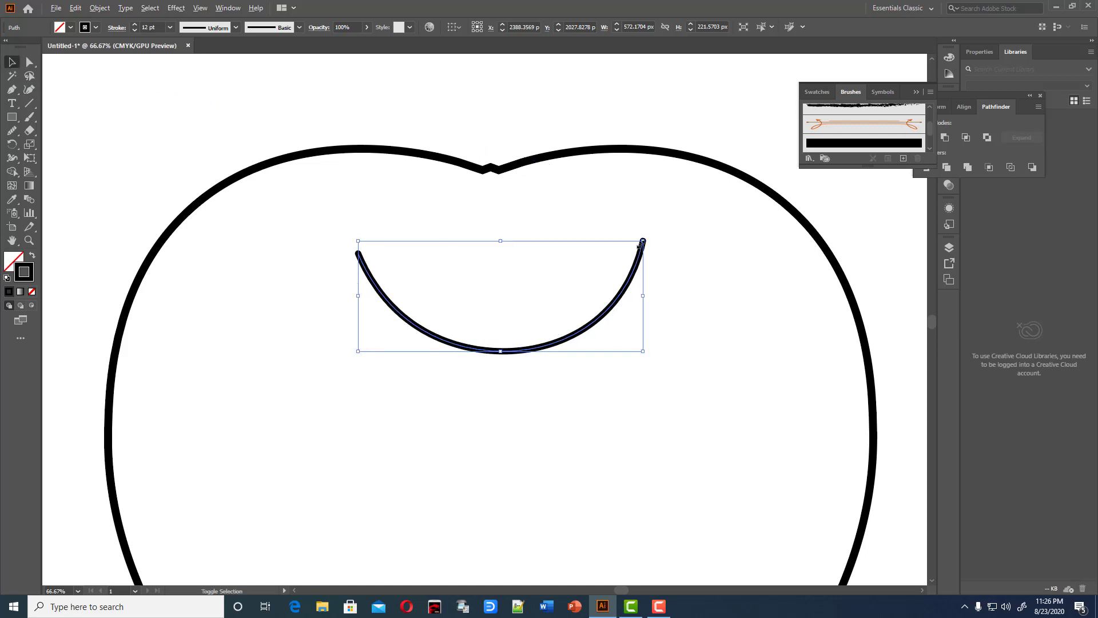
left_click_drag(643, 240, 634, 250)
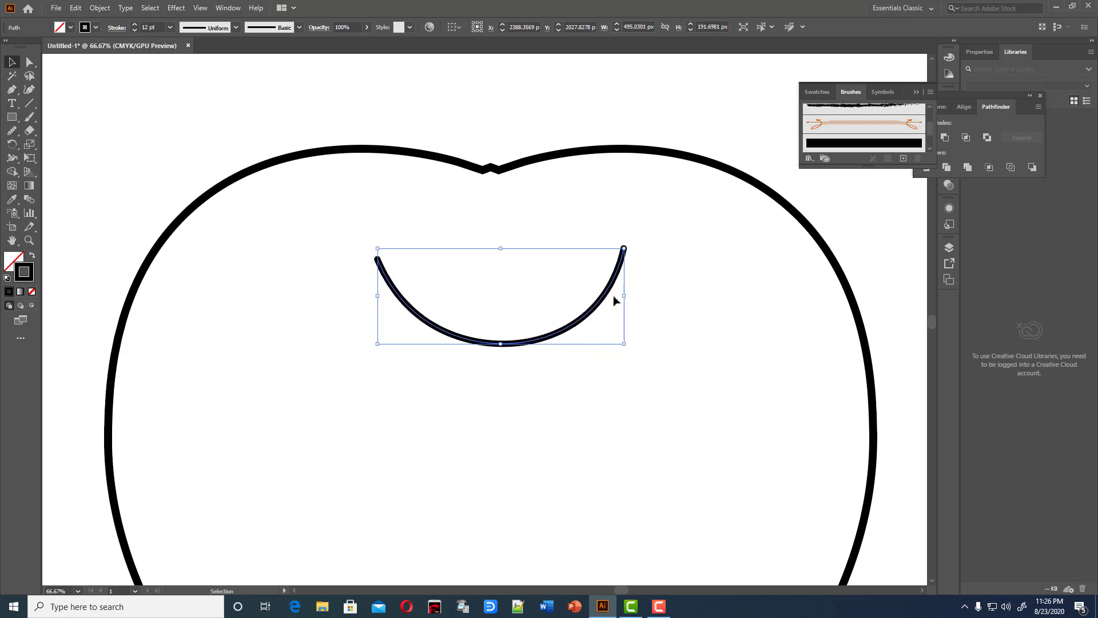
left_click_drag(595, 308, 607, 303)
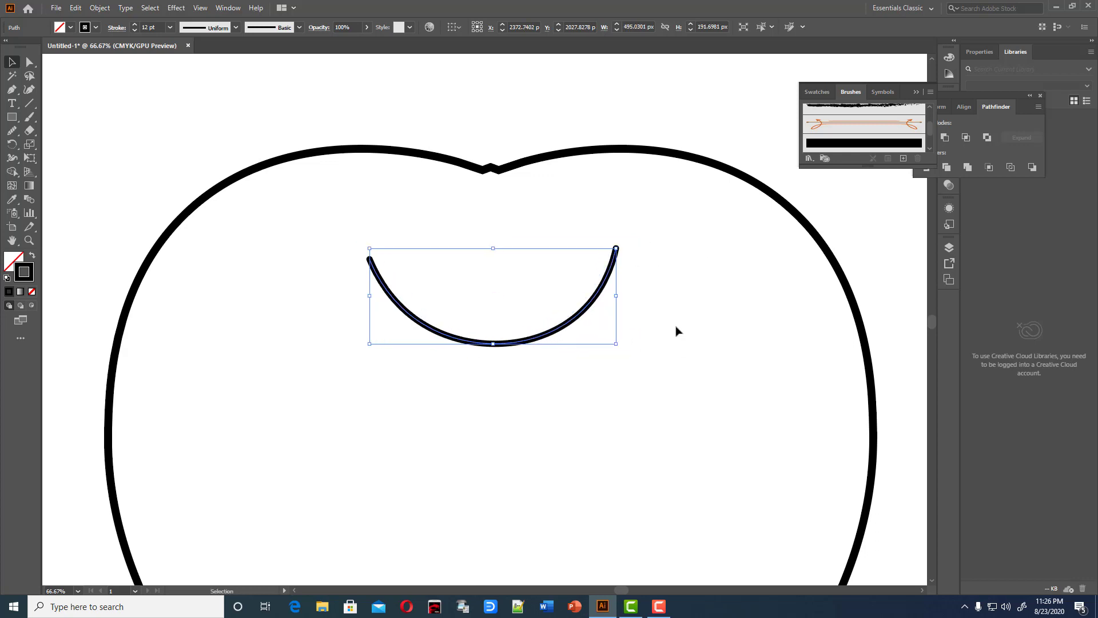
Narrow the arc to about 456 px wide and place it slightly higher, centred horizontally on the apple.
left_click(690, 116)
key("ctrl+minus")
key("ctrl+minus")
key("ctrl+minus")
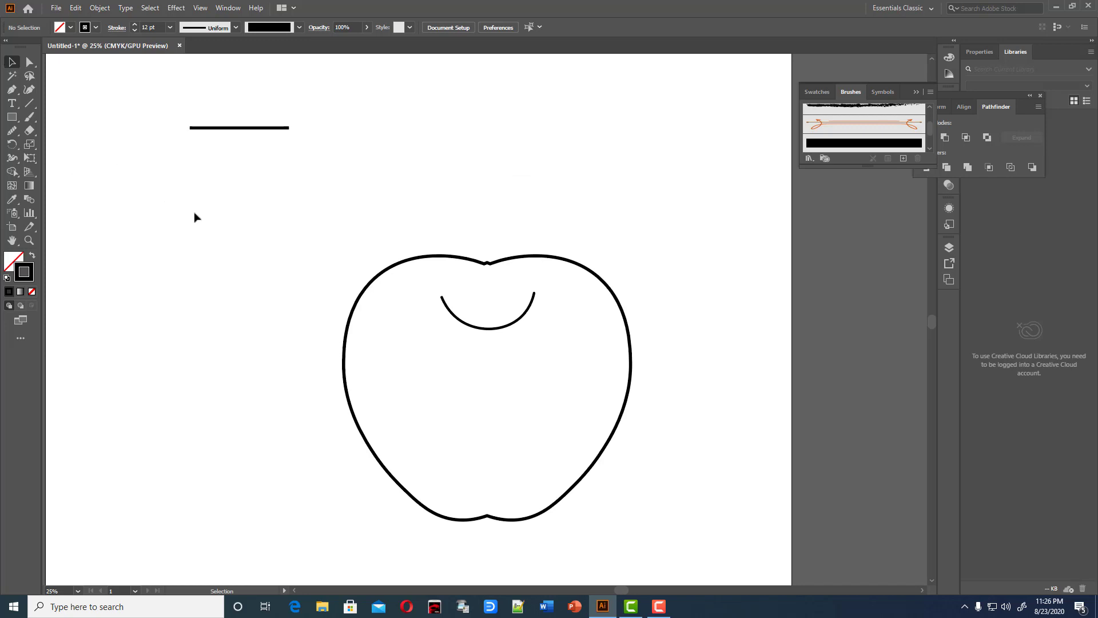
left_click(502, 327)
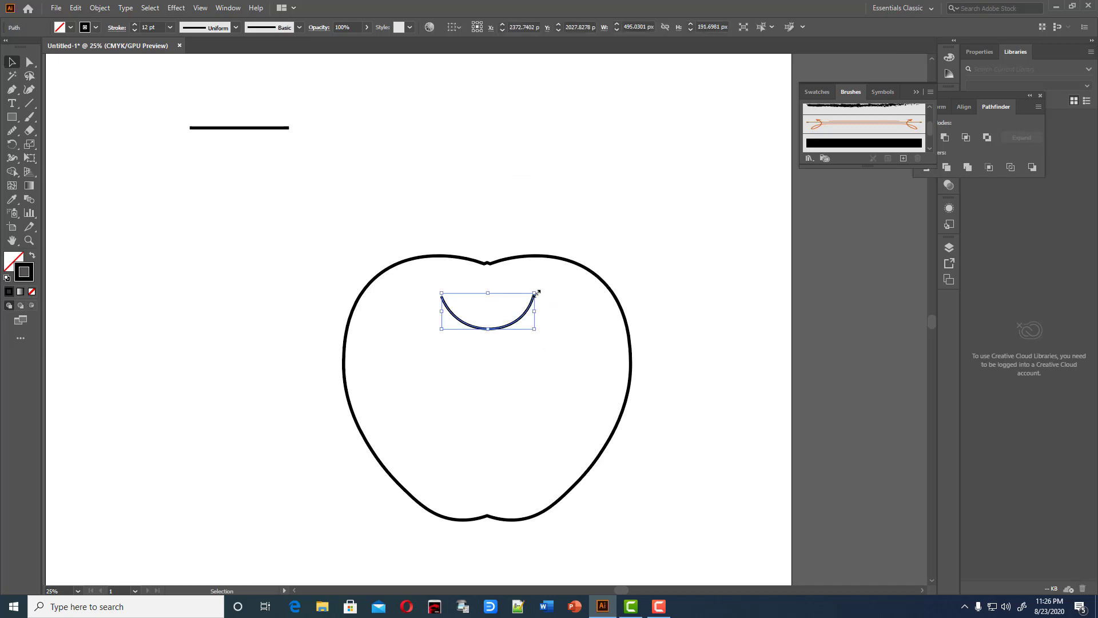
left_click_drag(537, 292, 494, 322)
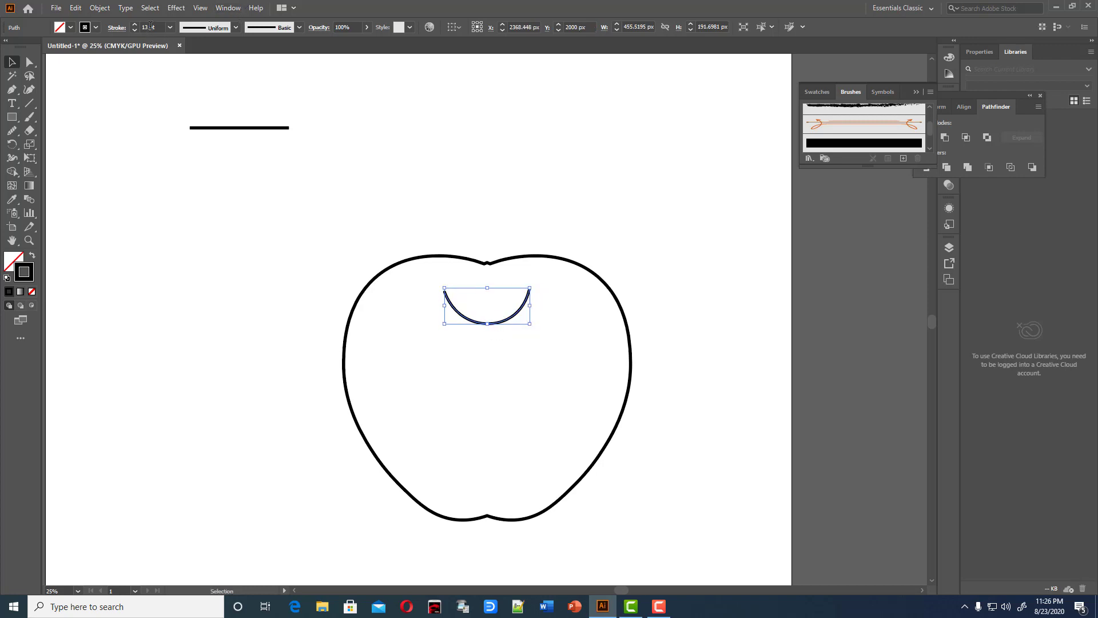
Thicken the inner arc's stroke by several points.
key("Up")
key("Up")
key("Up")
key("Up")
key("Up")
Set the apple outline's stroke weight to 2 pt.
left_click(569, 259)
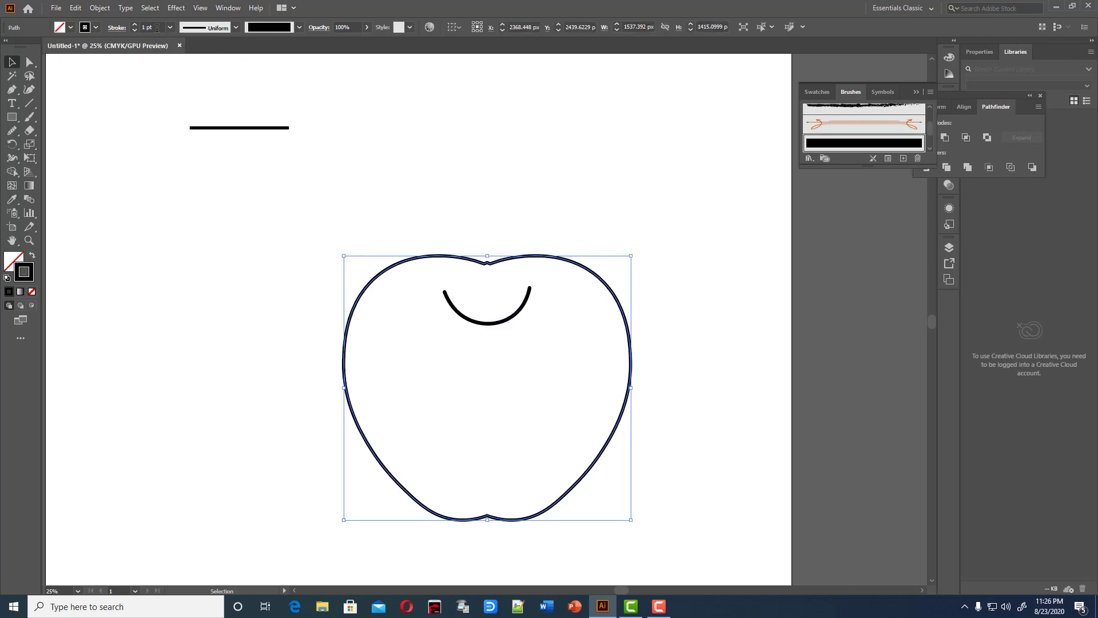
scroll(156, 28, "up", 1)
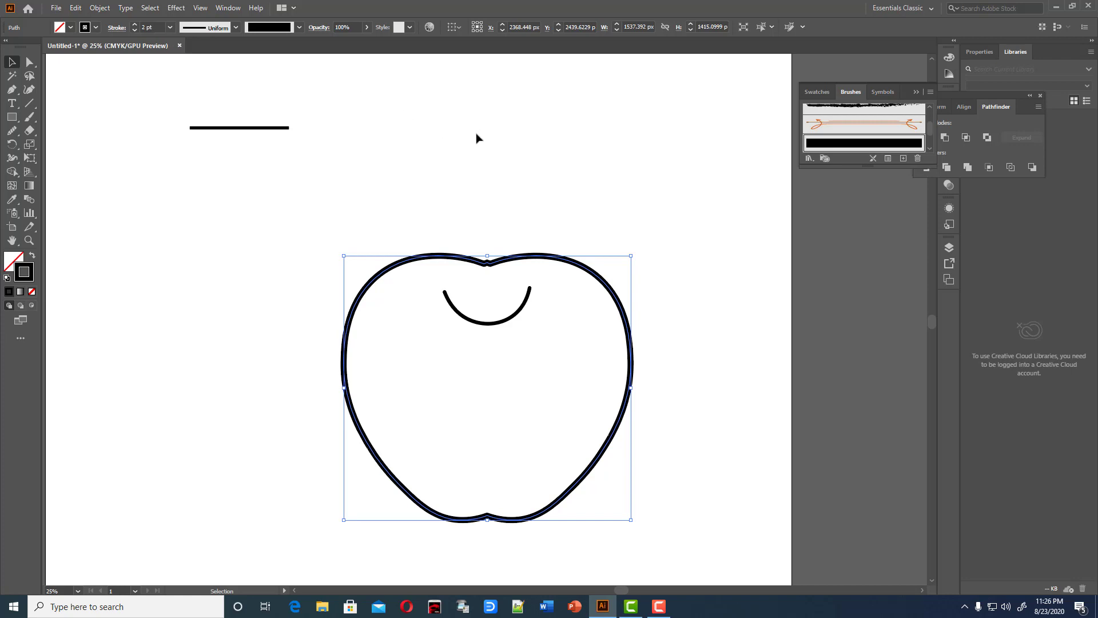
left_click(495, 152)
Delete the thin black rectangle lying outside the apple.
left_click(286, 128)
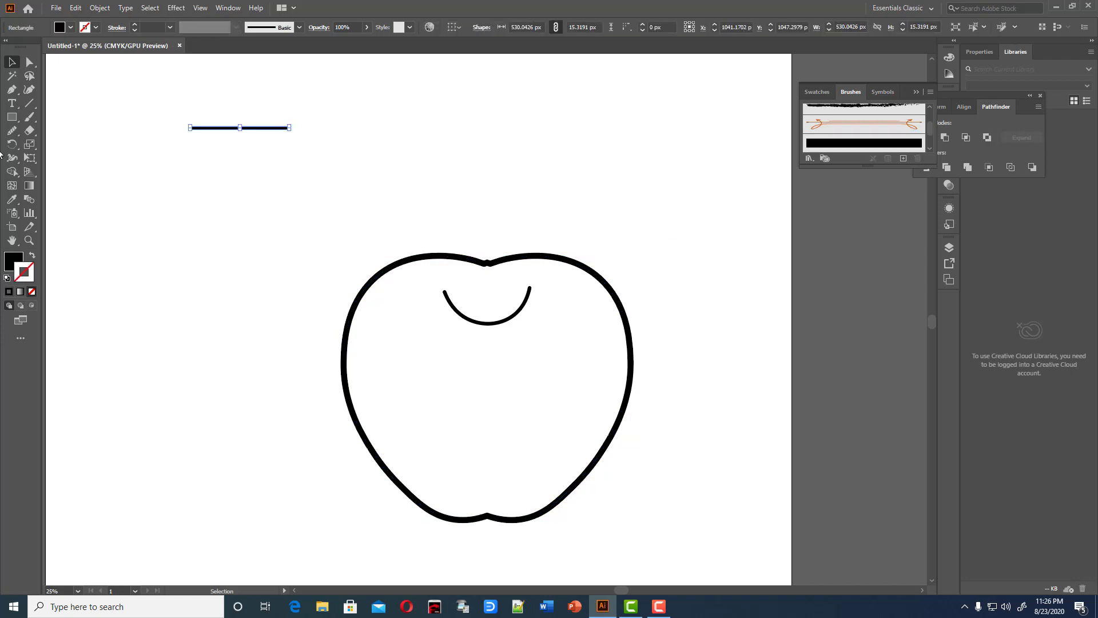
key("Delete")
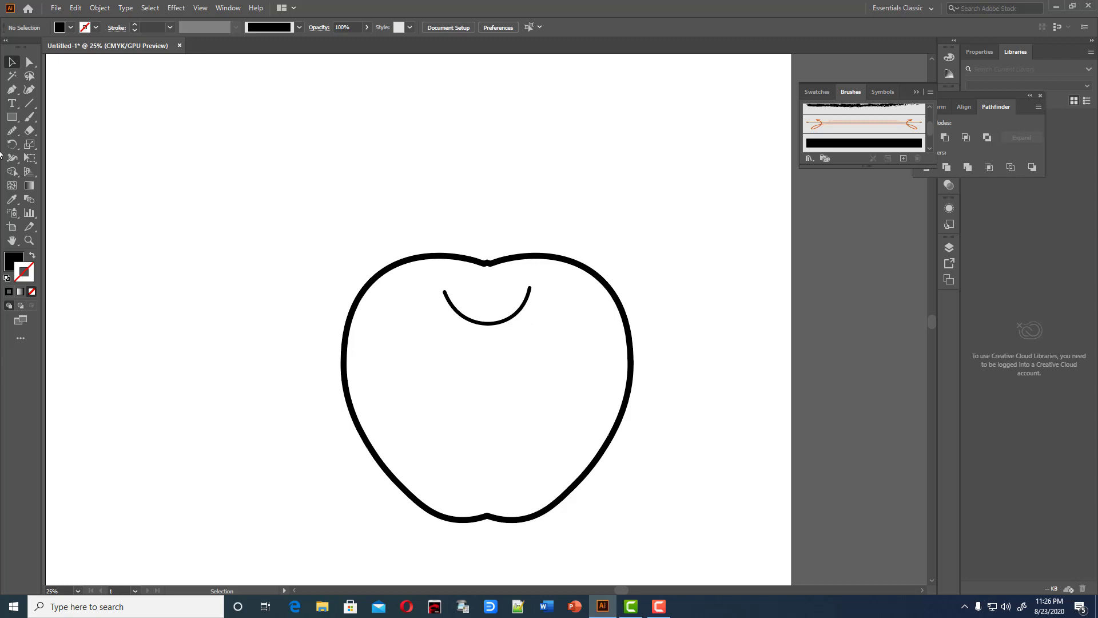
Fill the apple outline with the light red colour #F96969.
left_click(508, 263)
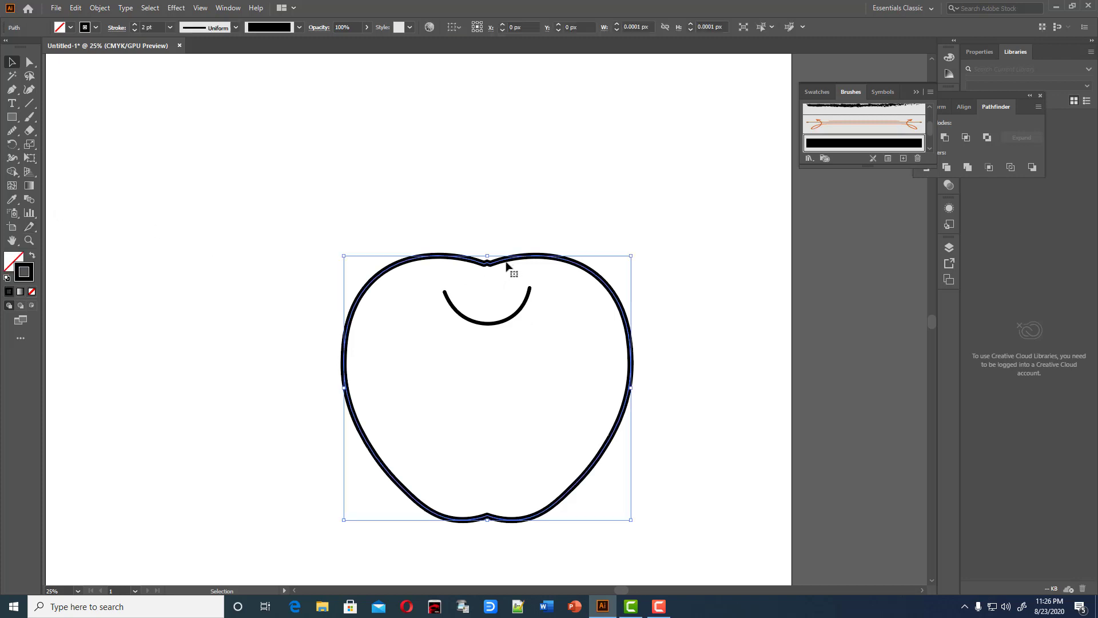
double_click(13, 261)
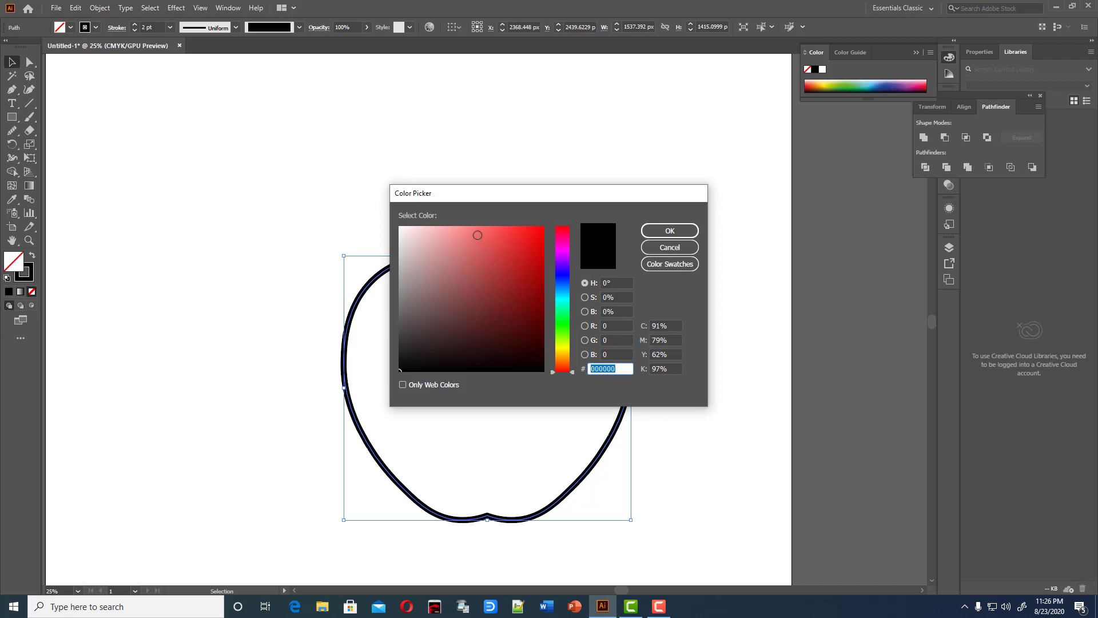
left_click(495, 232)
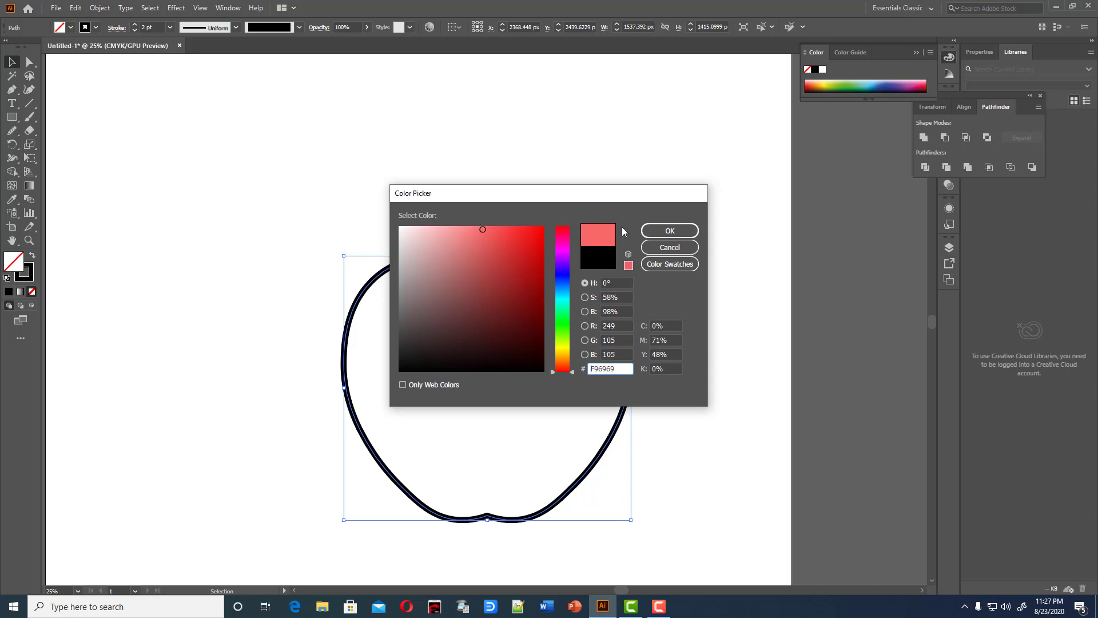
left_click(663, 230)
left_click(627, 212)
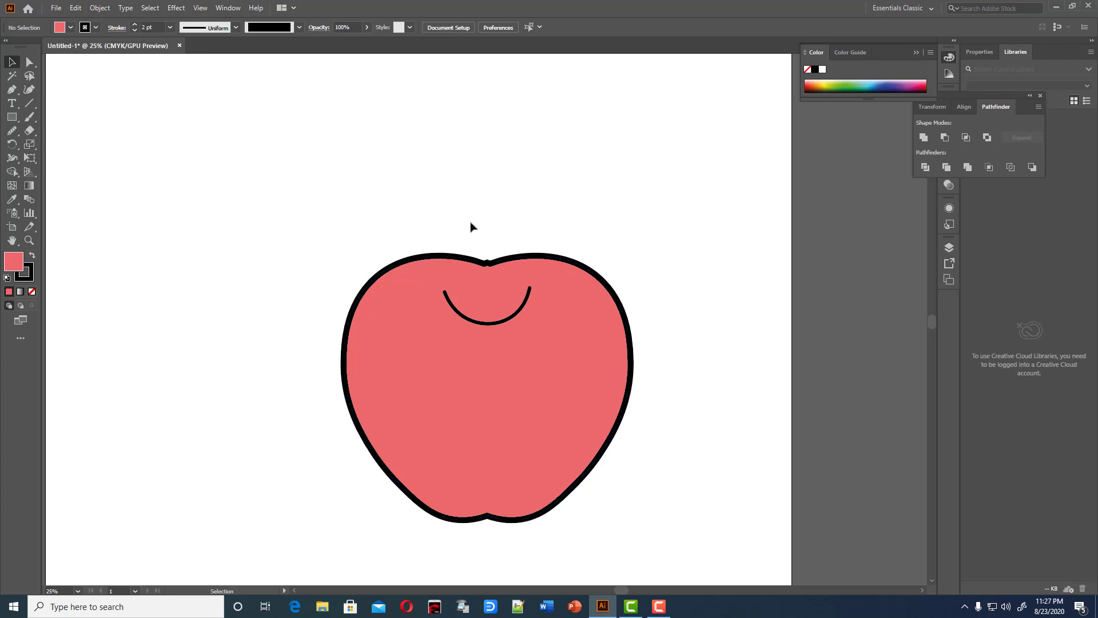
Draw a curved shading edge with the Pen tool from above the apple, down inside its right side, to its base.
left_click_drag(11, 90, 56, 91)
scroll(553, 252, "down", 2)
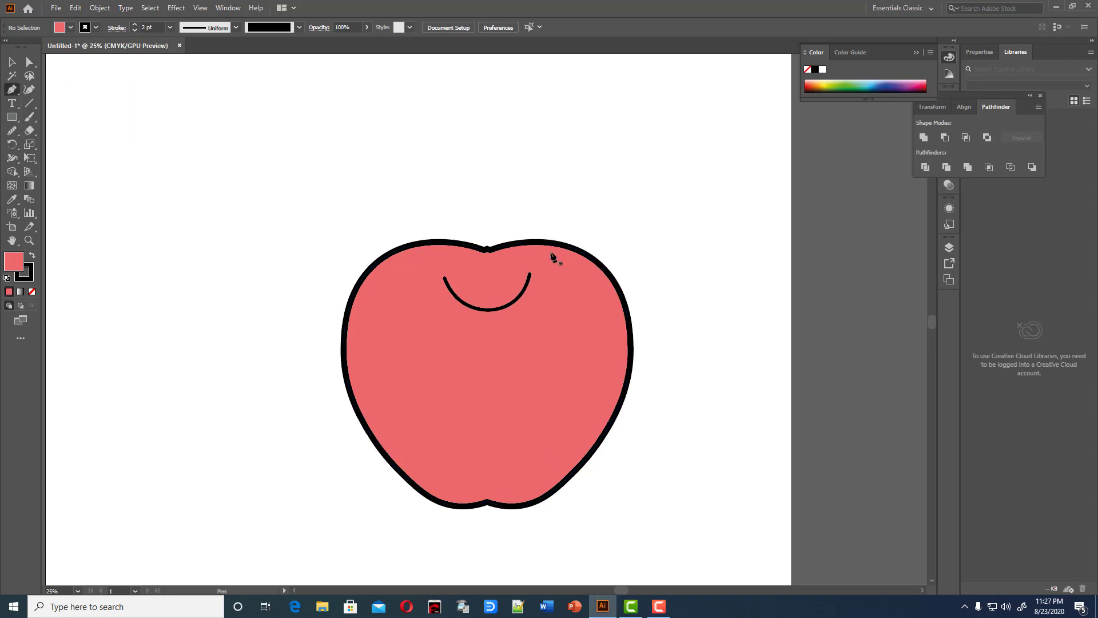
left_click(536, 171)
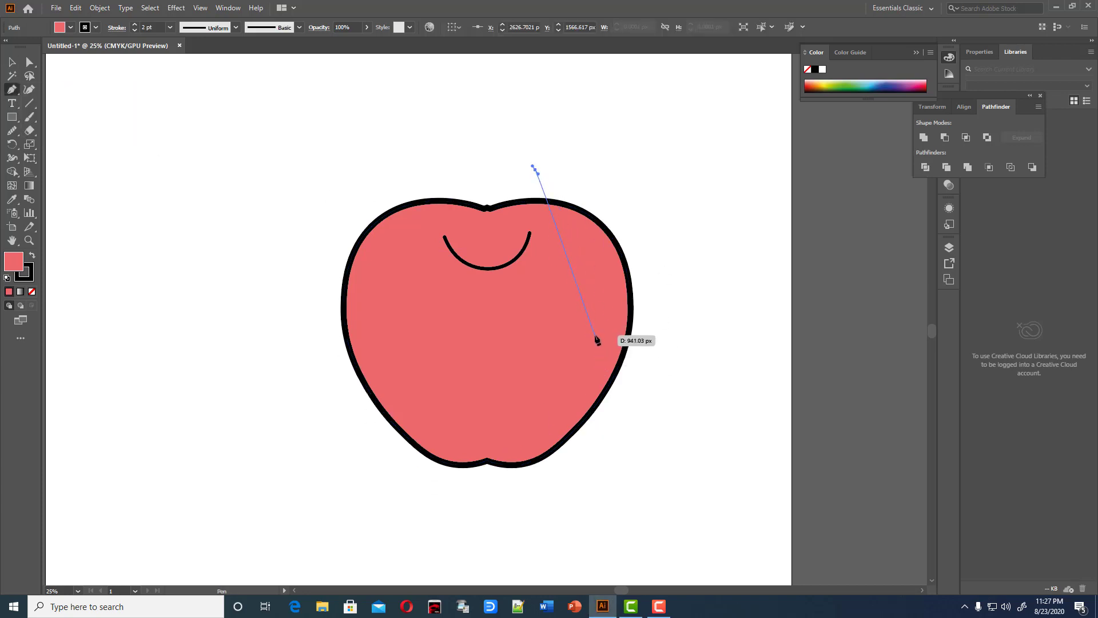
left_click_drag(595, 336, 575, 411)
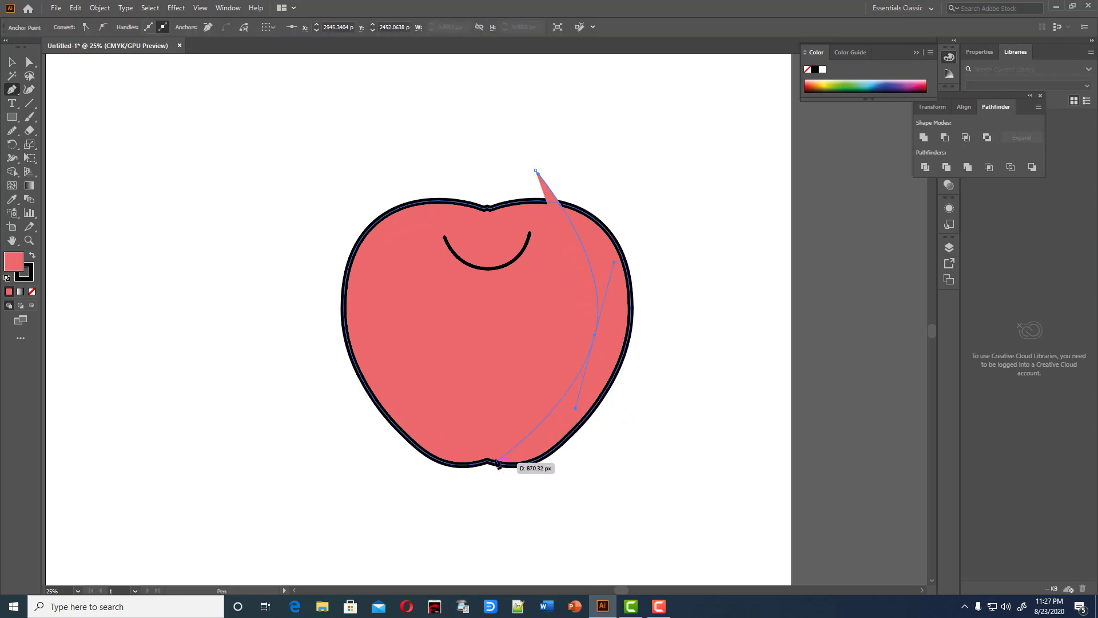
left_click_drag(515, 457, 486, 478)
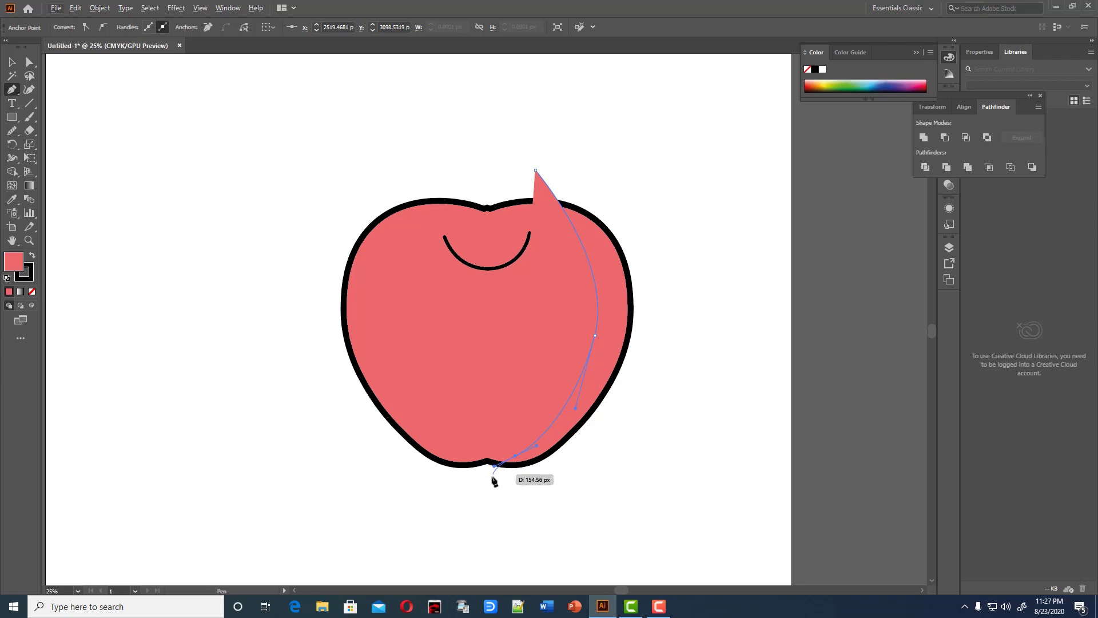
Continue the shading path outside the apple's right side and close it at its starting point above the apple.
left_click(492, 484)
left_click_drag(582, 518, 589, 519)
left_click_drag(664, 474, 677, 452)
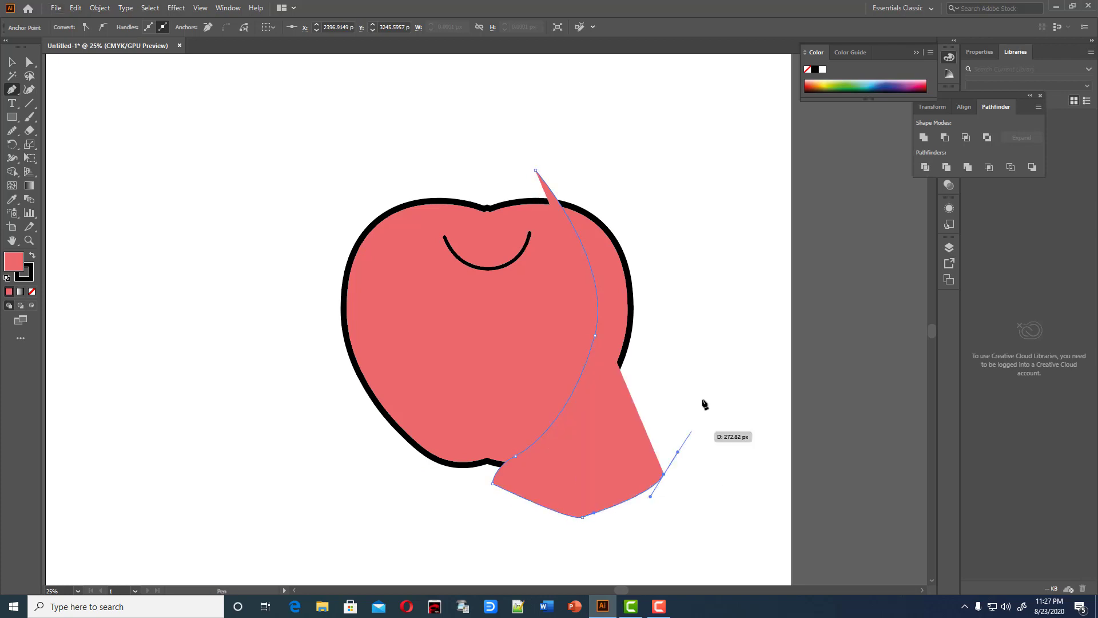
left_click_drag(709, 392, 711, 379)
left_click_drag(718, 301, 721, 293)
left_click_drag(725, 193, 724, 183)
left_click_drag(707, 160, 701, 154)
left_click(657, 136)
left_click_drag(535, 169, 538, 172)
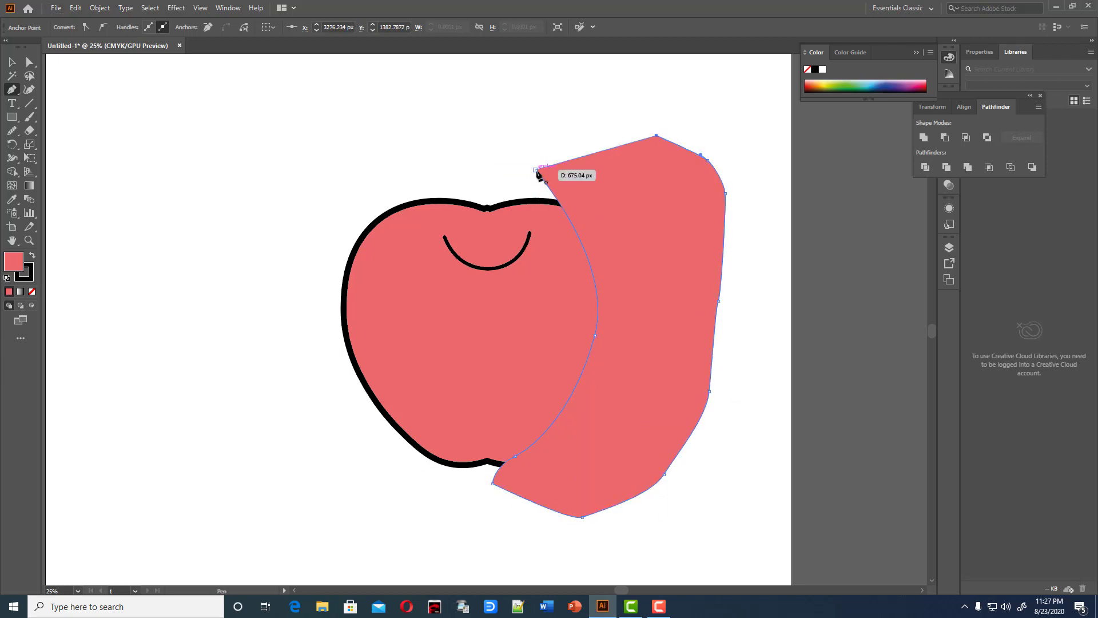
Fill the shading shape with the darker red #E46568 by setting its black value to 5%.
double_click(13, 262)
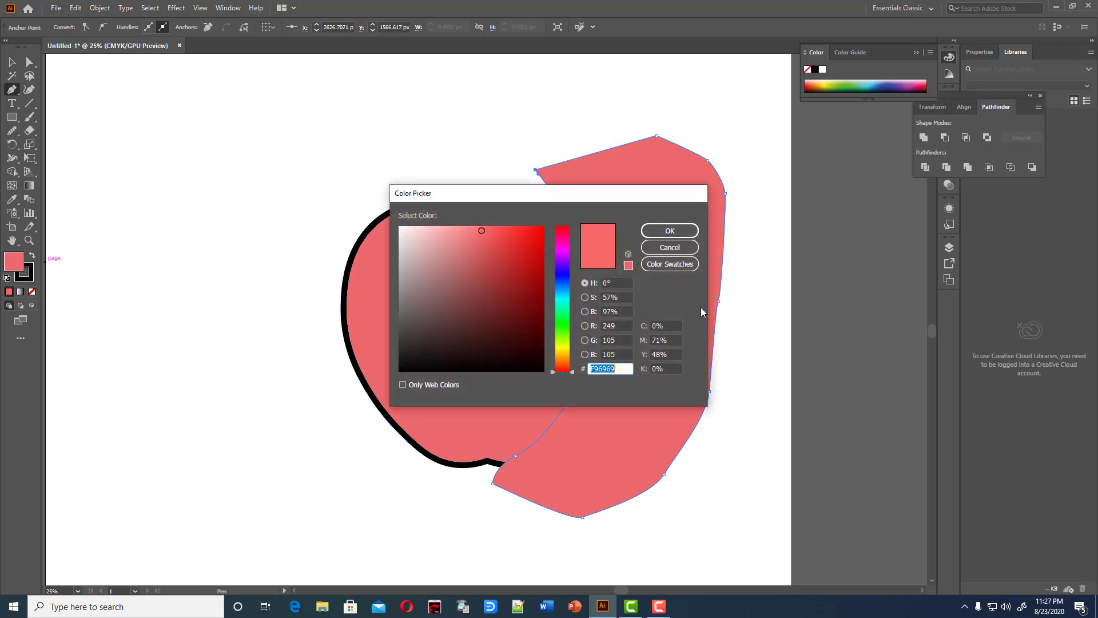
left_click(654, 369)
key("Up")
key("Up")
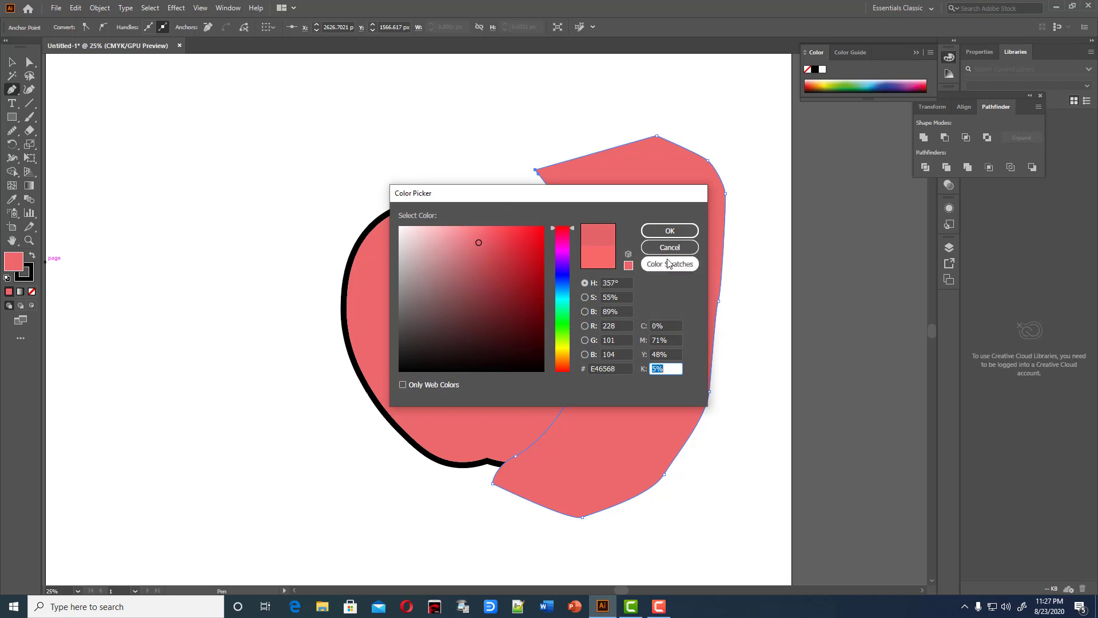
left_click(670, 230)
Trim away the part of the shading shape outside the apple with the Shape Builder, working on all the artwork.
left_click(12, 61)
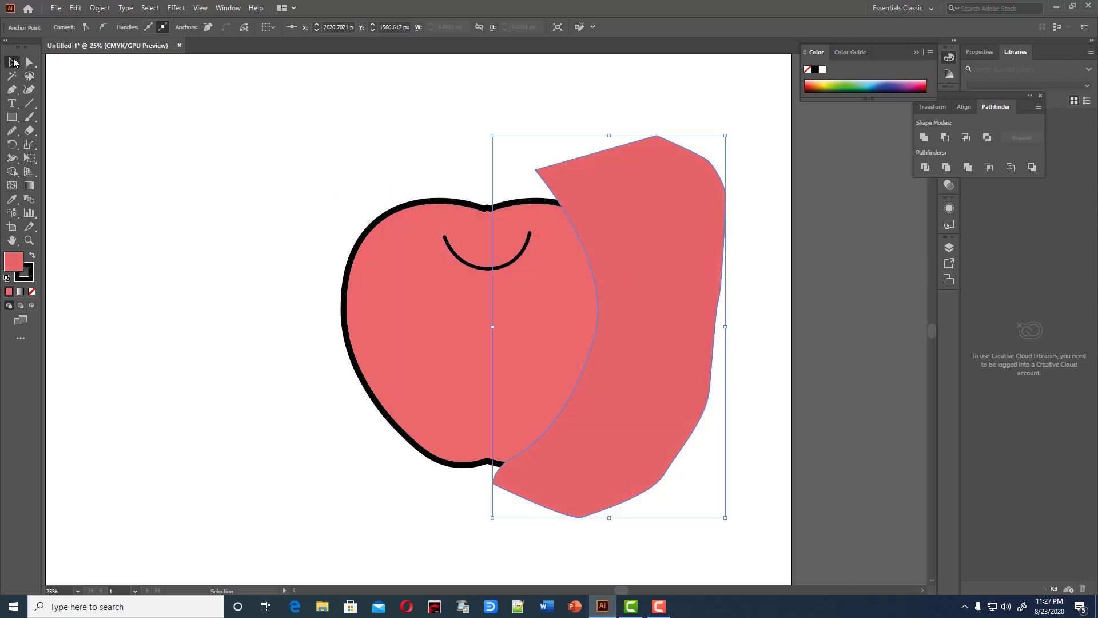
left_click_drag(280, 166, 809, 537)
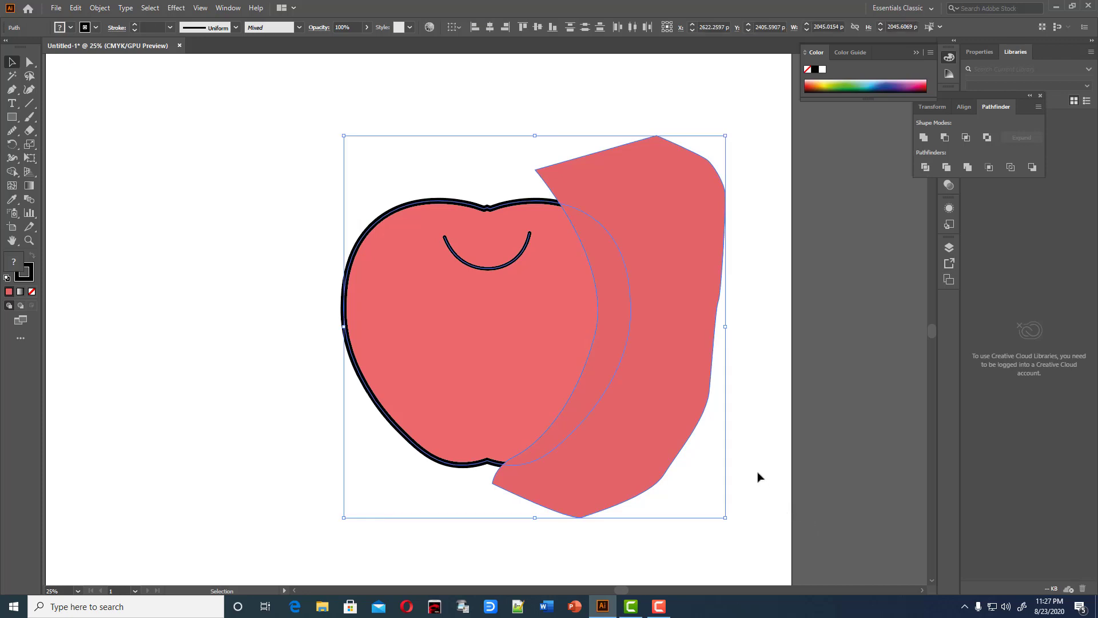
left_click(11, 171)
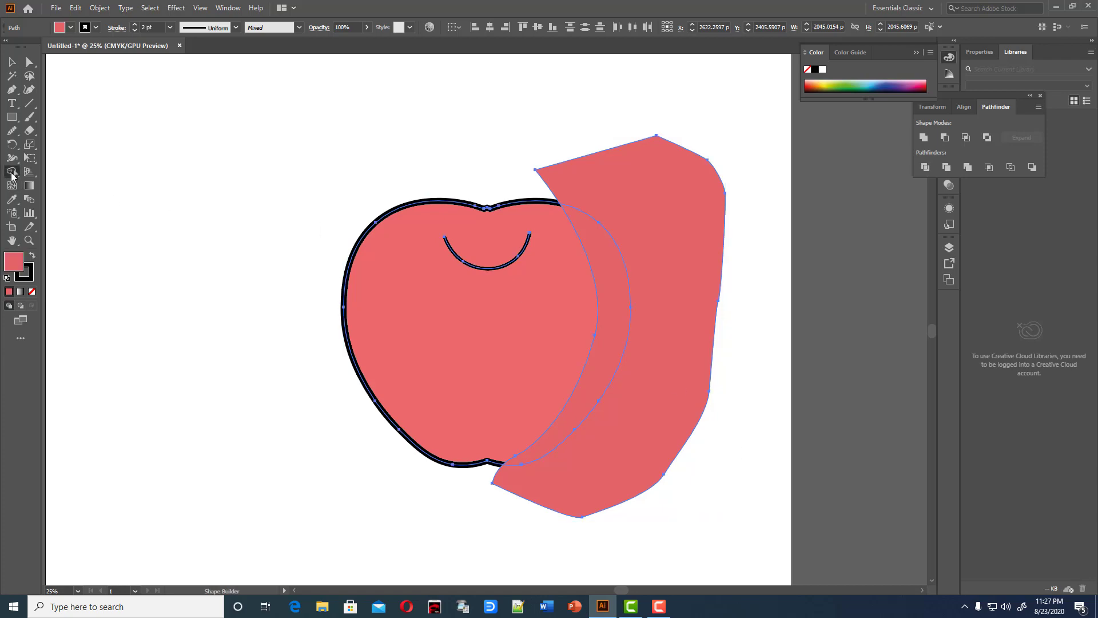
left_click(640, 408, "alt")
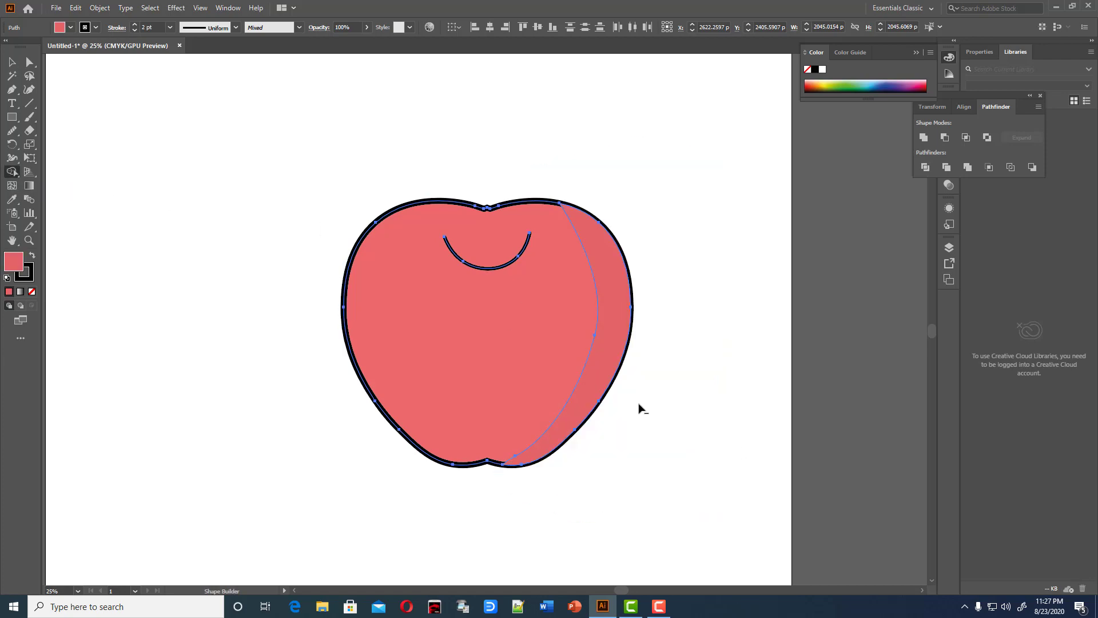
left_click(12, 61)
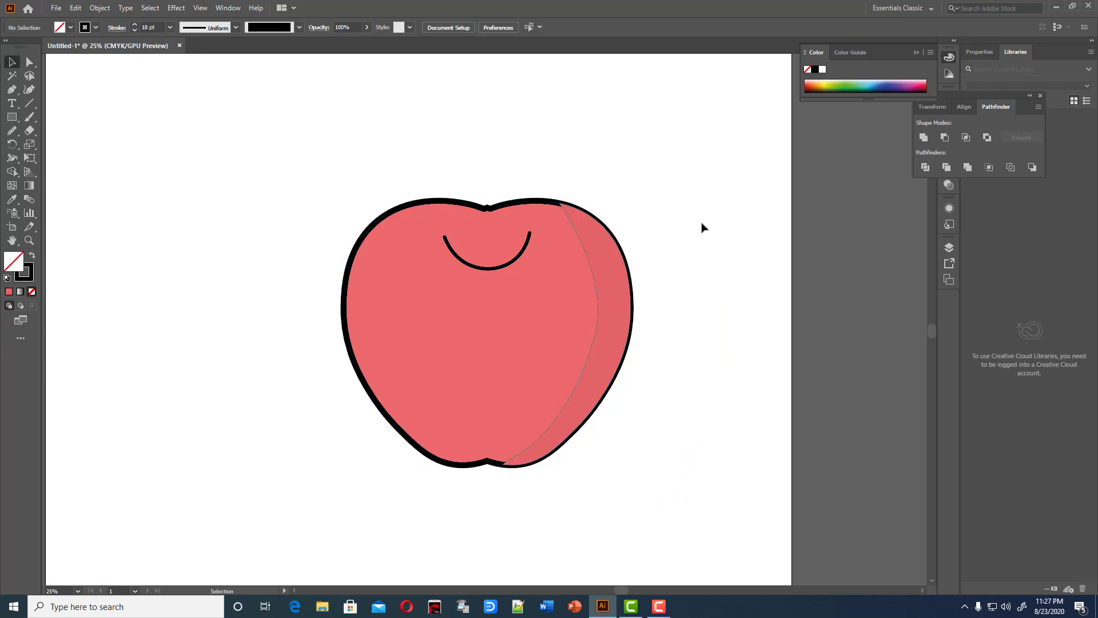
Remove the fill from the apple outline and bring the outline to the front.
left_click(523, 205)
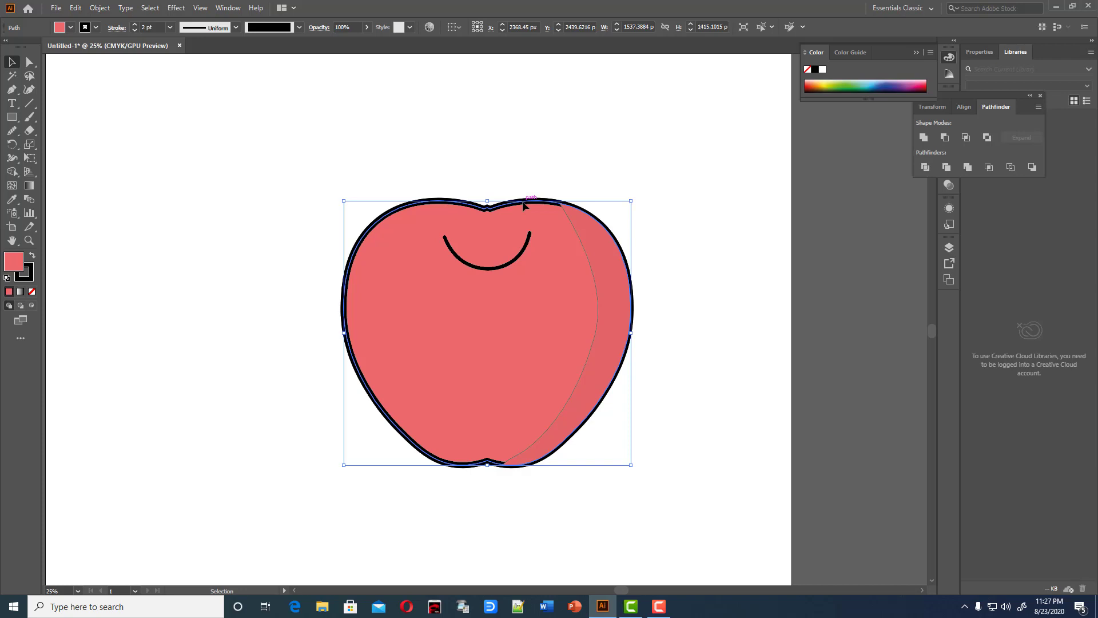
left_click(32, 292)
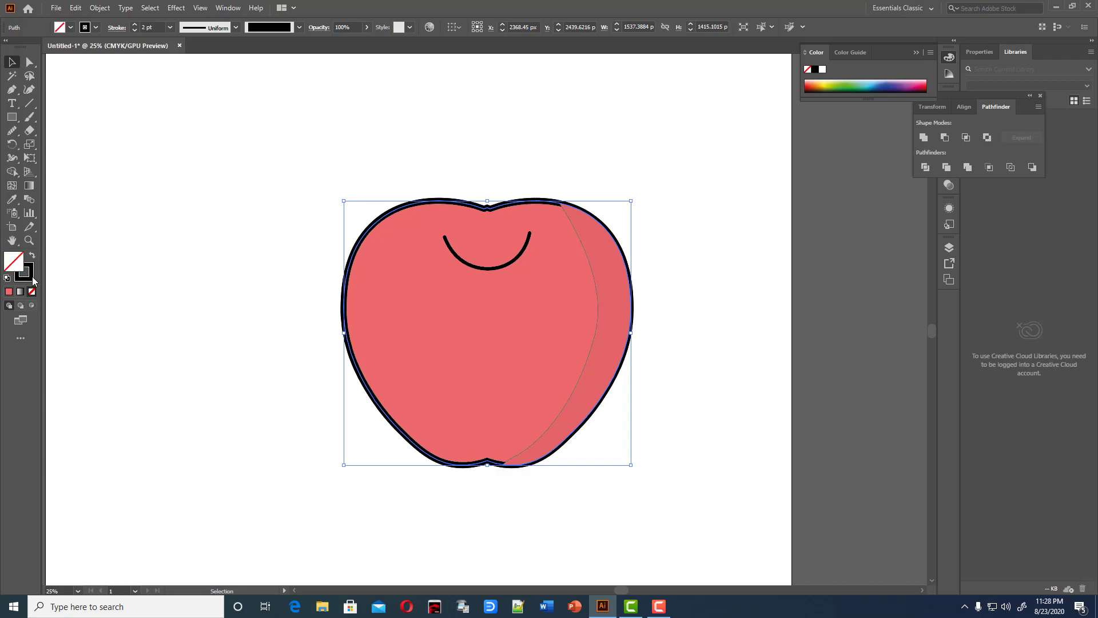
left_click(33, 279)
key("ctrl")
key("ctrl+shift+]")
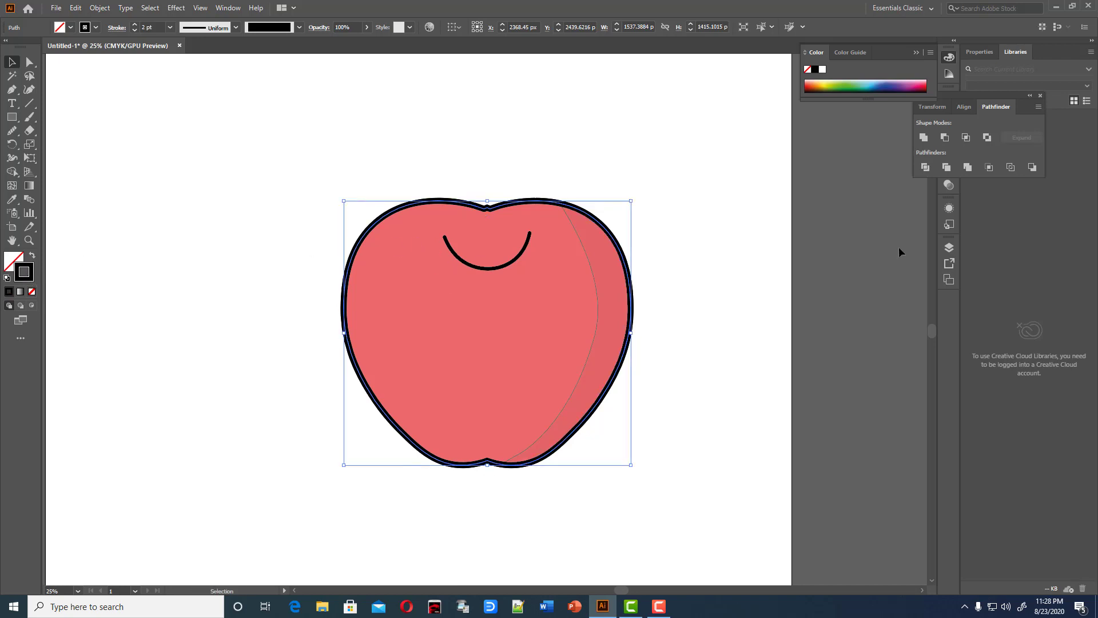
left_click(725, 270)
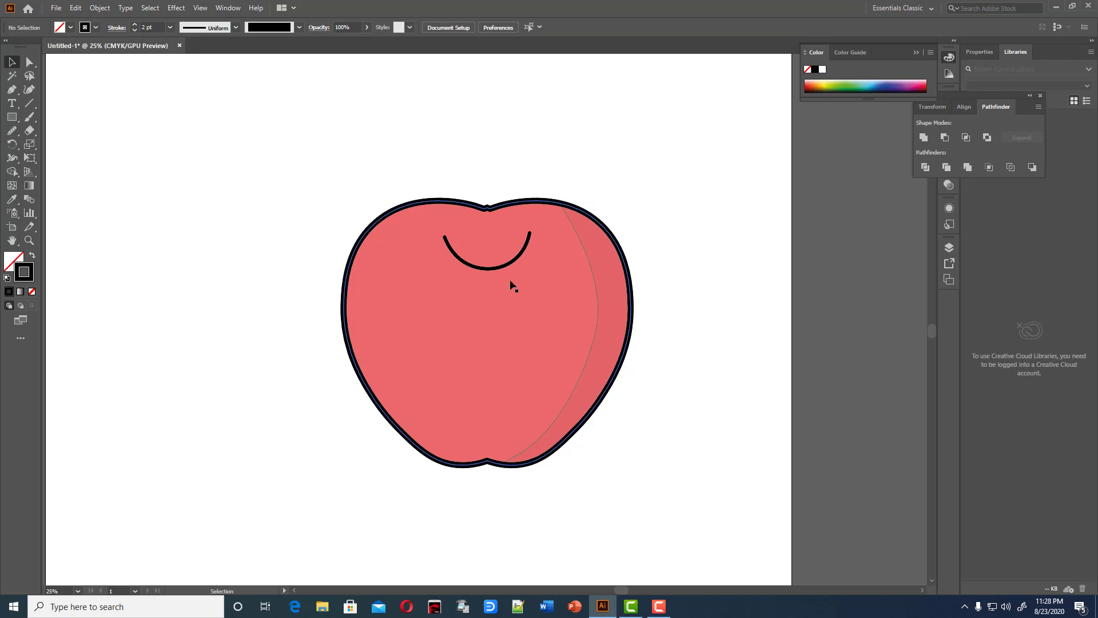
Move the inner arc slightly to the left and set its stroke weight to 26 pt.
left_click_drag(502, 269, 495, 273)
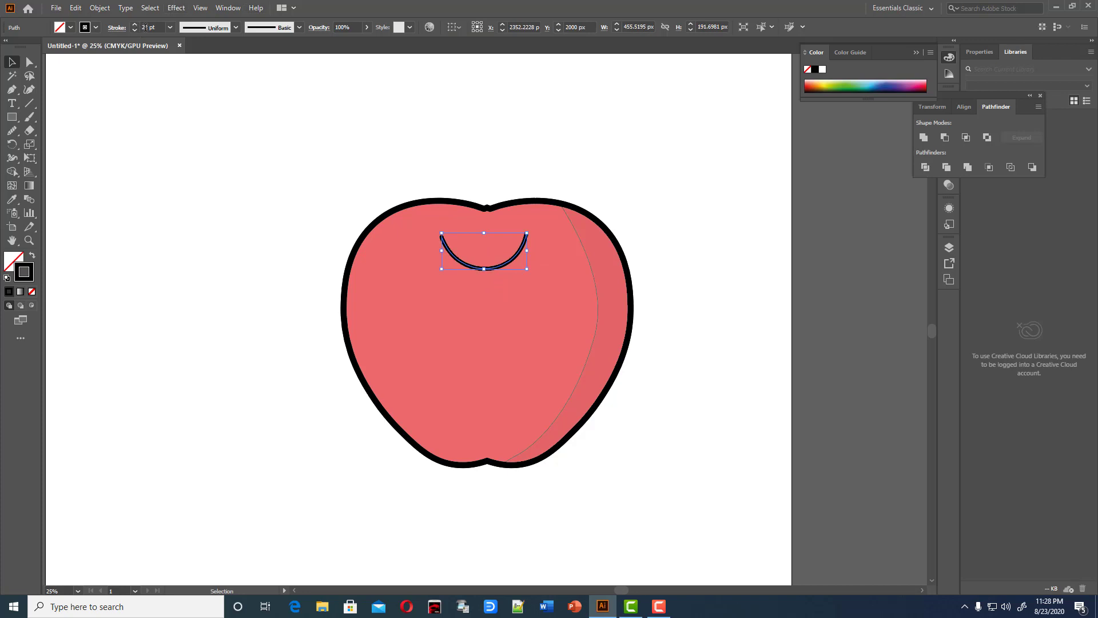
left_click(484, 139)
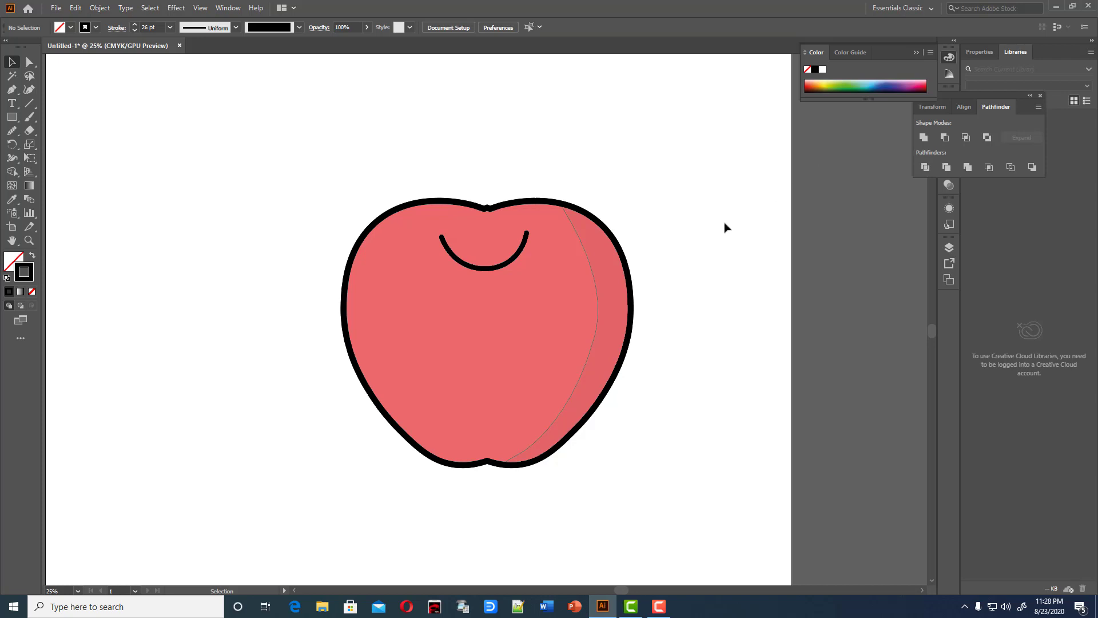
Draw a curved stem with the Pen tool from the bottom of the inner arc to above the apple.
left_click(29, 117)
left_click(12, 90)
left_click_drag(484, 266, 482, 247)
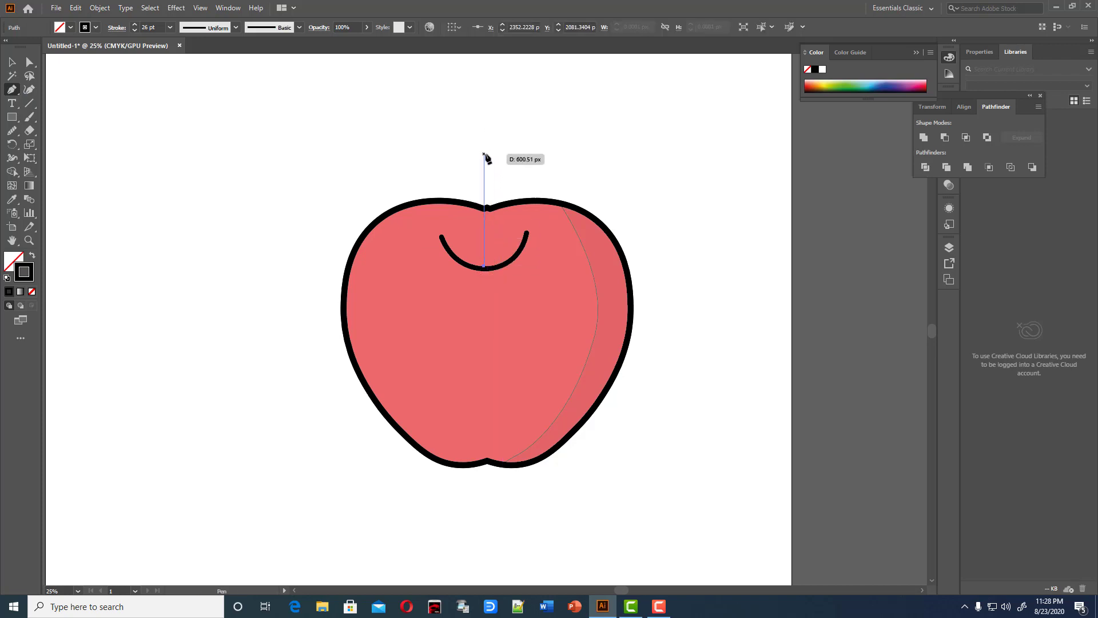
mouse_move(487, 154)
left_mouse_down()
mouse_move(519, 136)
mouse_move(524, 147)
mouse_move(513, 135)
left_mouse_up()
left_click(12, 61)
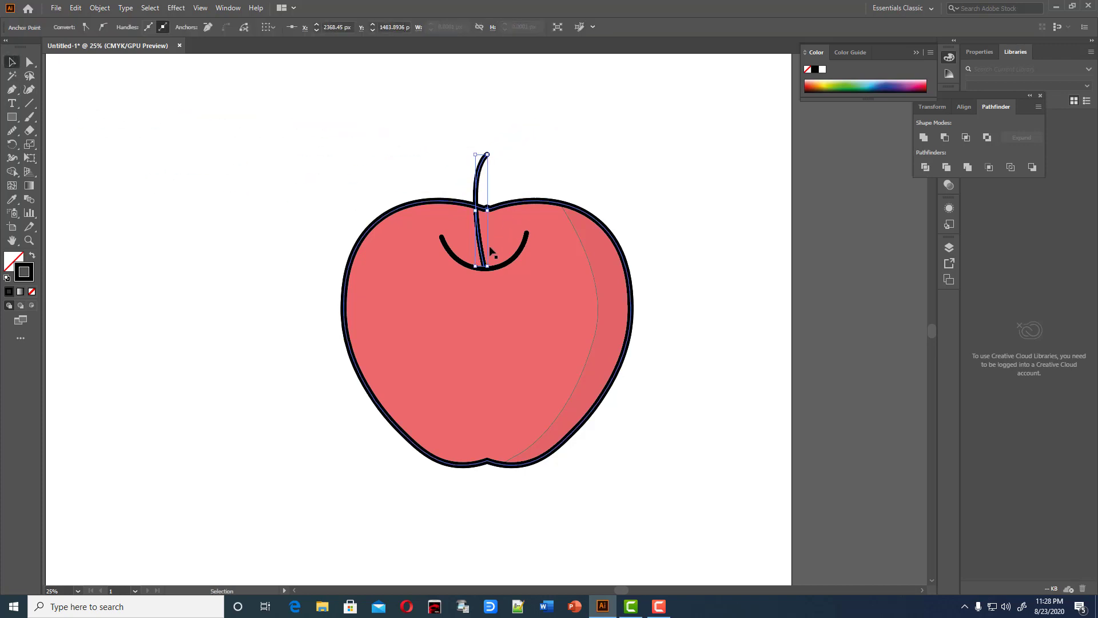
Shift the stem and inner arc slightly to the right, raise the stem, and widen it to about 111 px.
left_click_drag(487, 267, 496, 267)
mouse_move(494, 154)
left_mouse_down()
mouse_move(495, 140)
mouse_move(490, 170)
left_mouse_up()
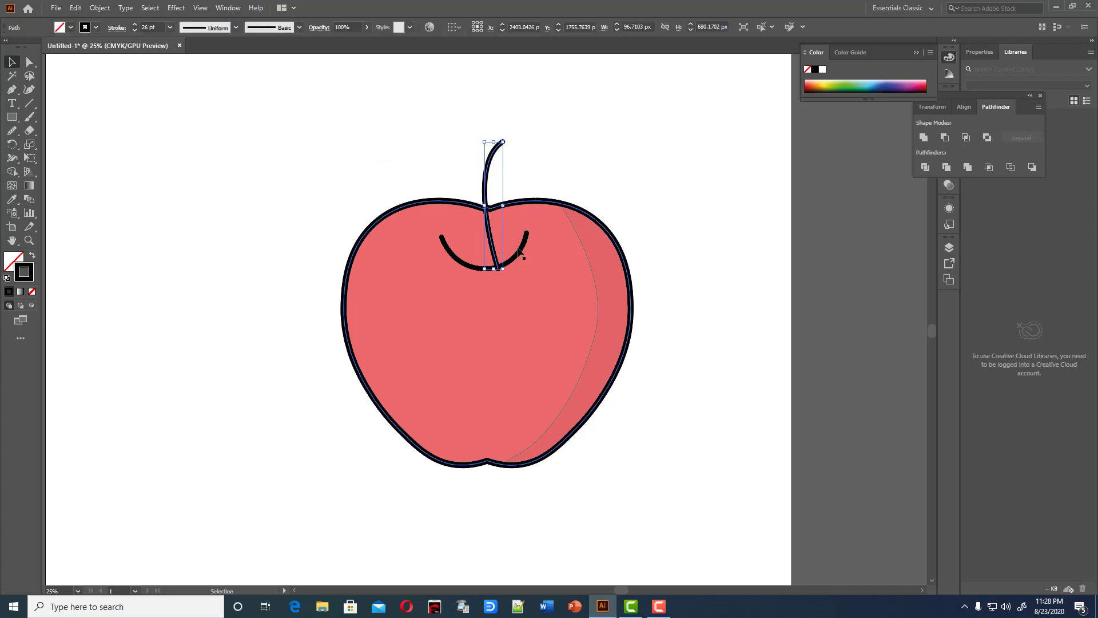
left_click_drag(521, 257, 525, 253)
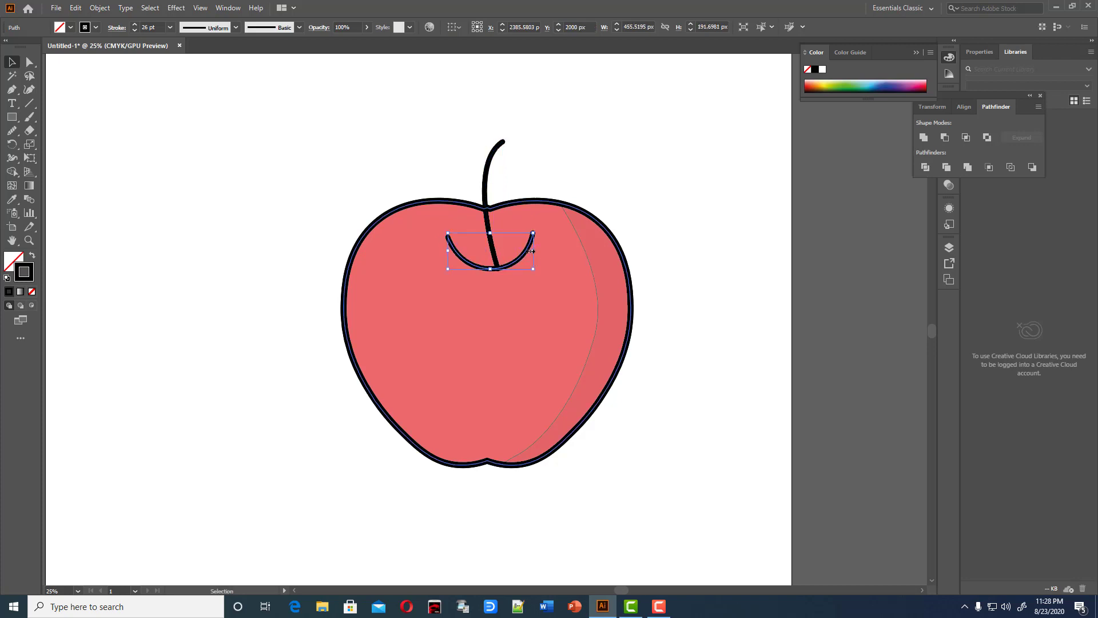
left_click_drag(488, 192, 498, 177)
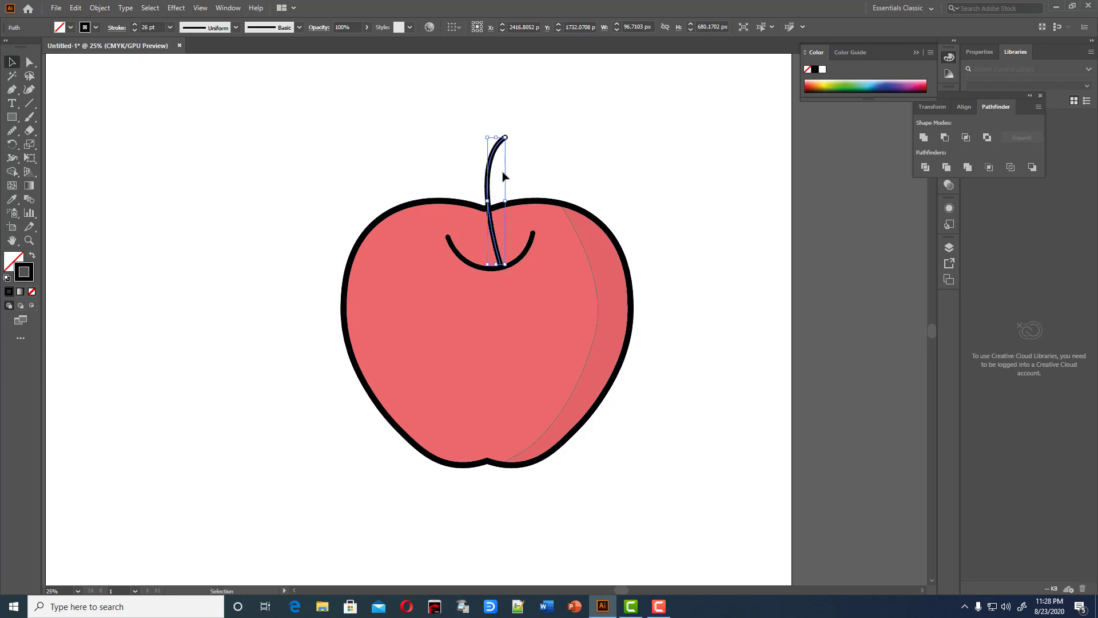
left_click_drag(486, 138, 484, 138)
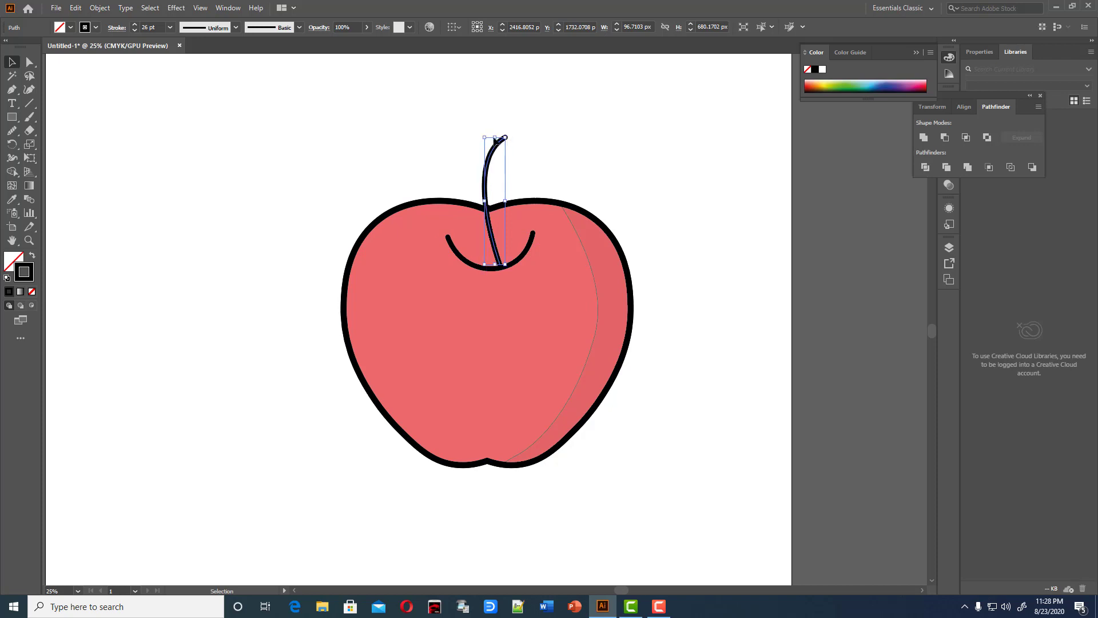
Try to reshape the stem with the Curvature tool by adding a point where it crosses the apple's top.
left_click(29, 89)
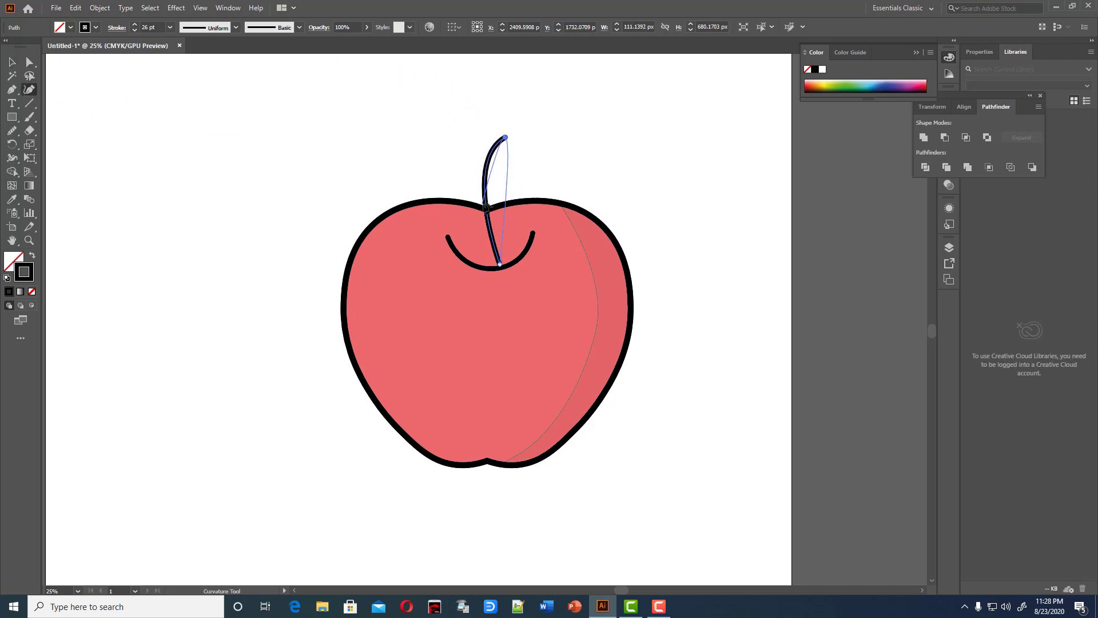
left_click(485, 202)
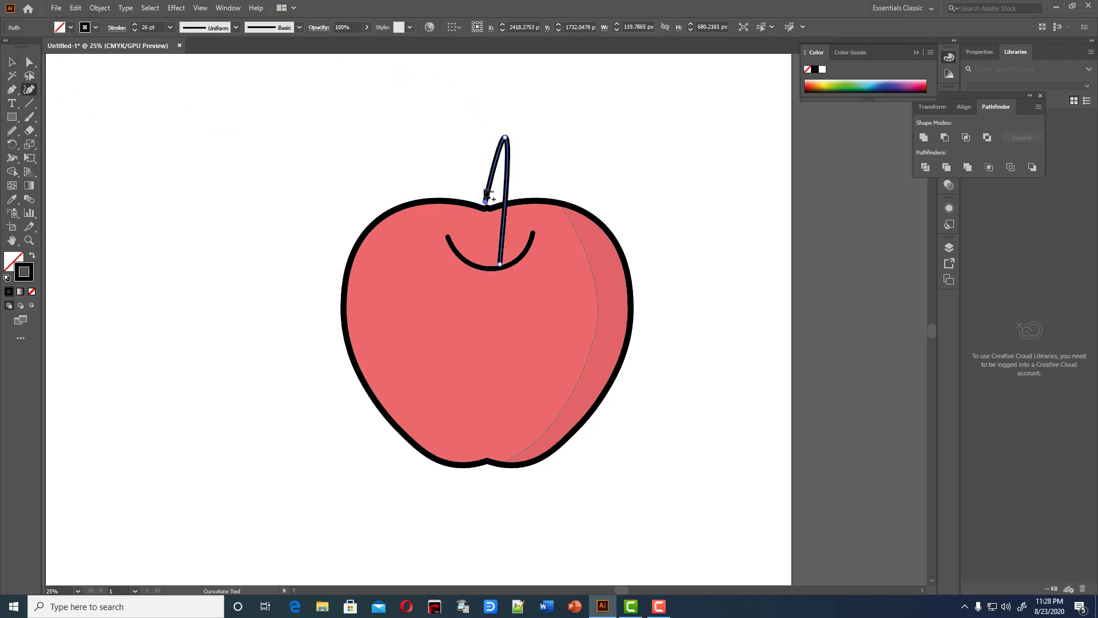
key("ctrl+z")
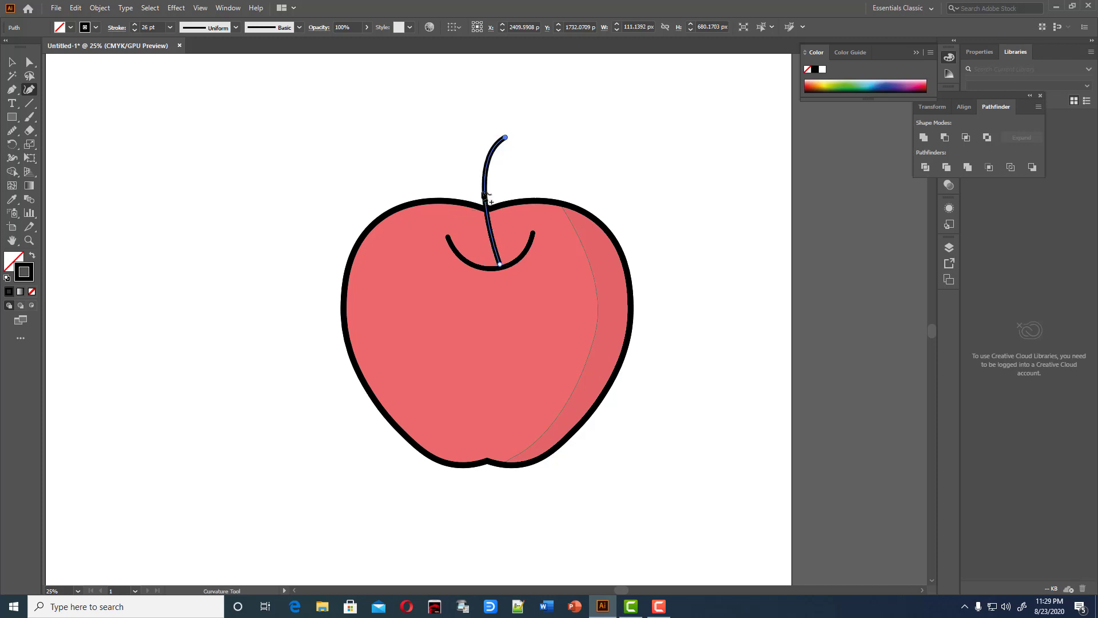
key("v")
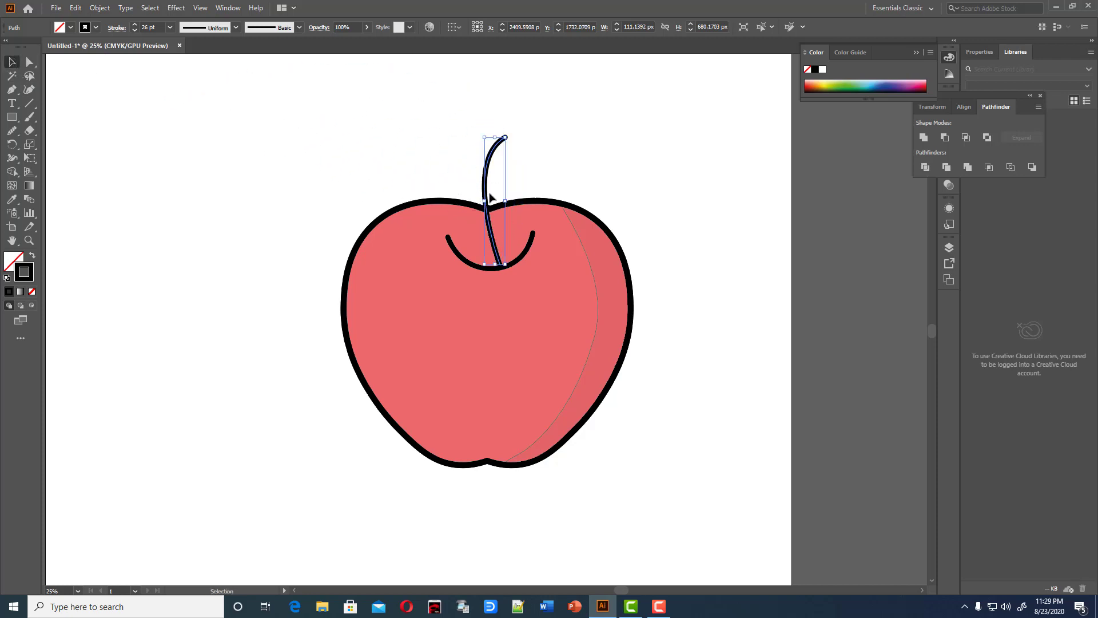
key("shift+grave")
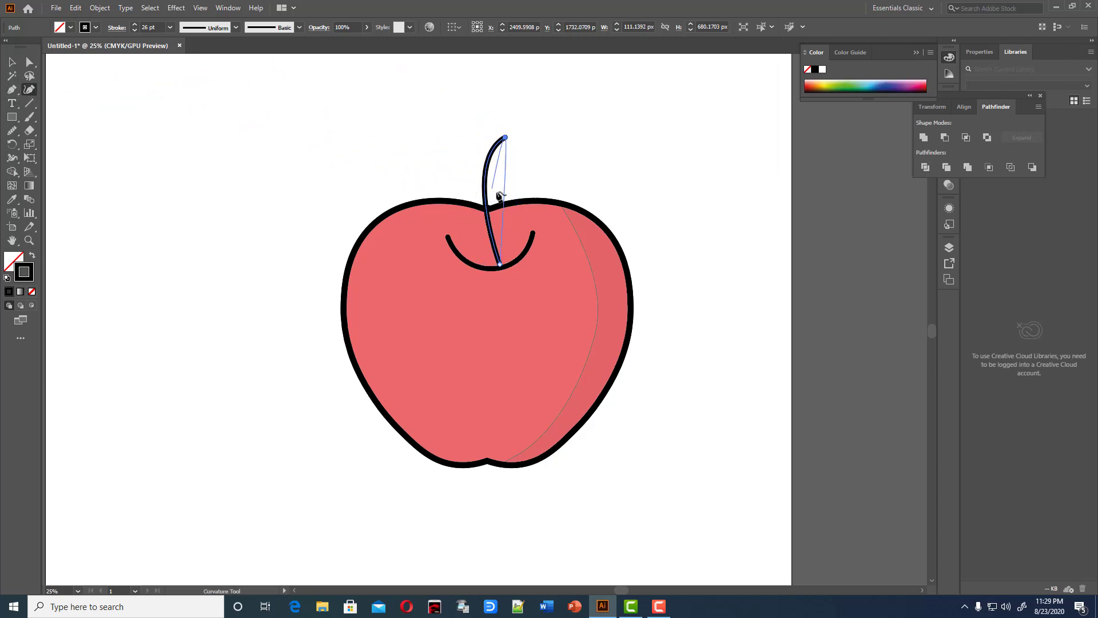
key("v")
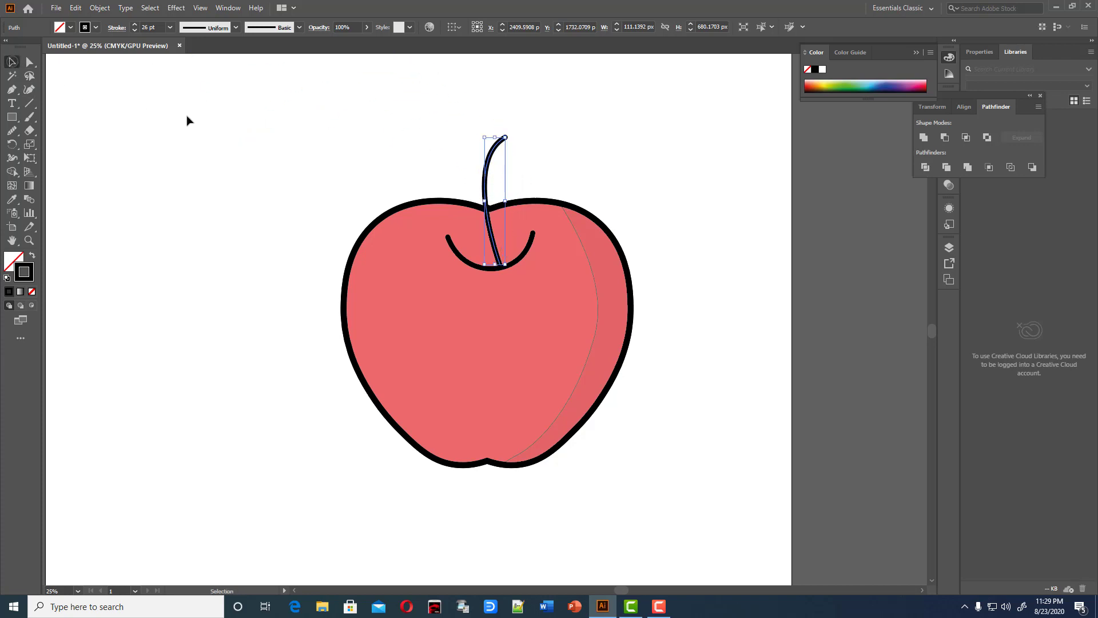
left_click(30, 62)
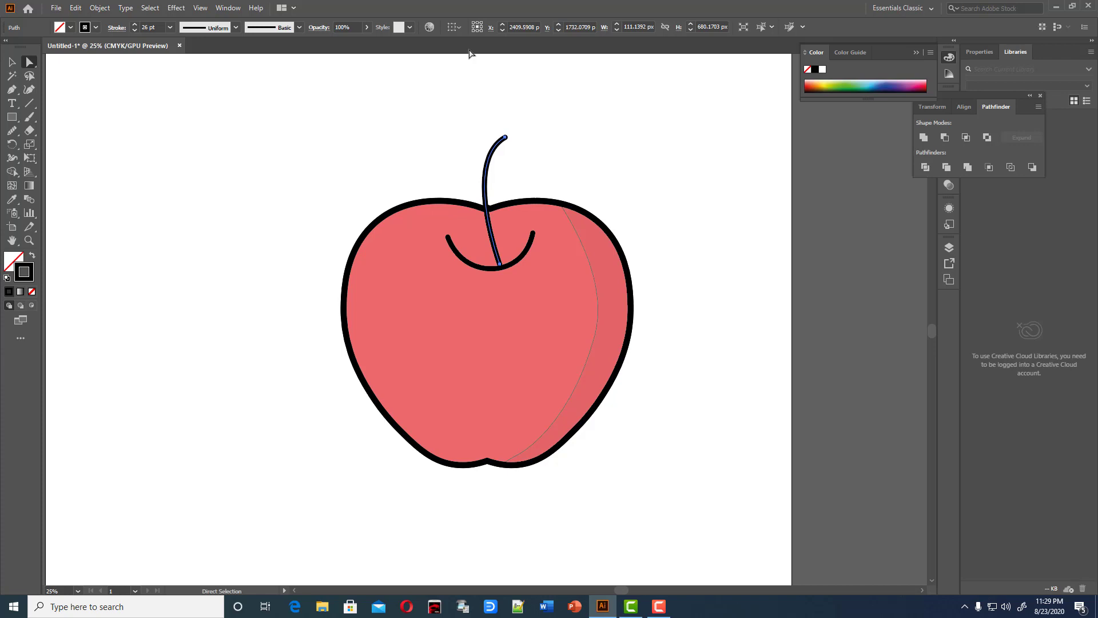
Remove the stroke from the darker shading shape along the apple's right side.
key("ctrl+equal")
key("ctrl+equal")
key("ctrl+equal")
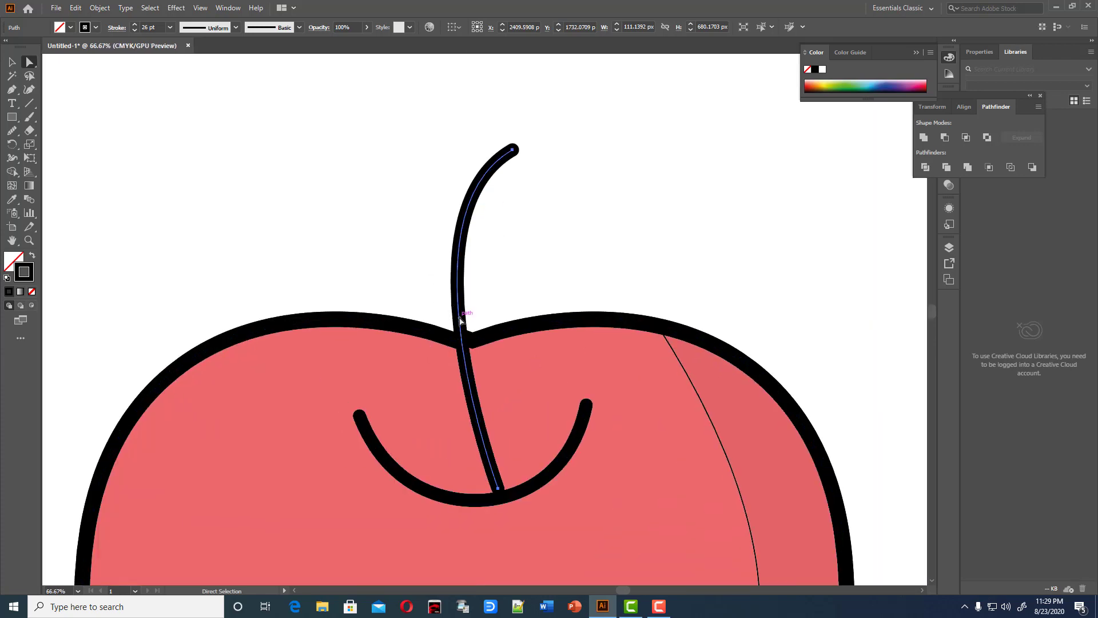
scroll(569, 201, "down", 3)
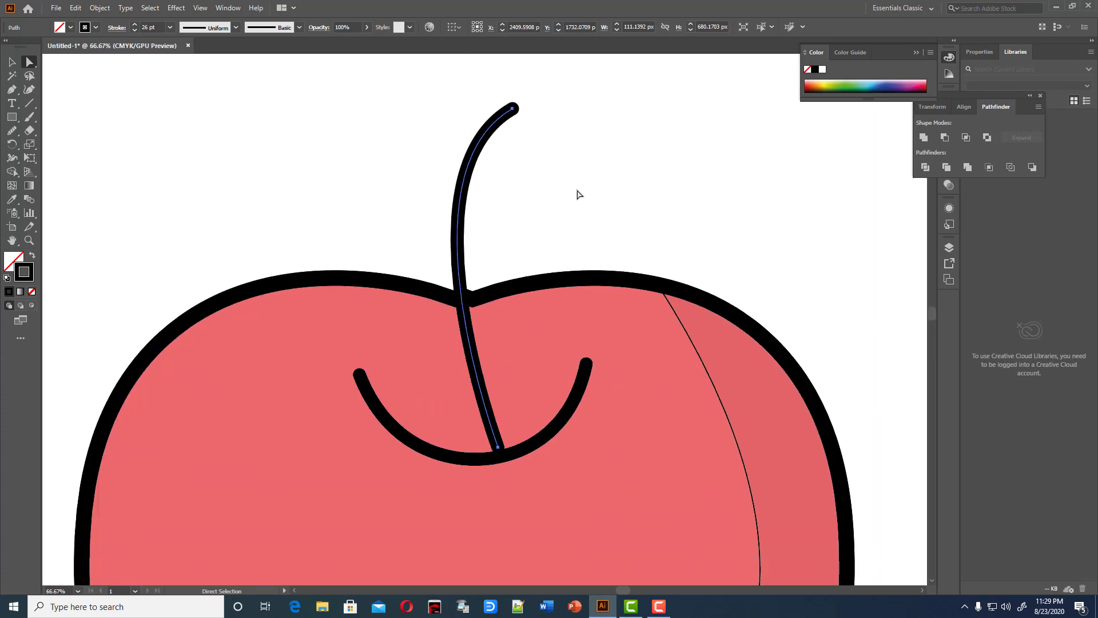
key("v")
left_click(757, 331)
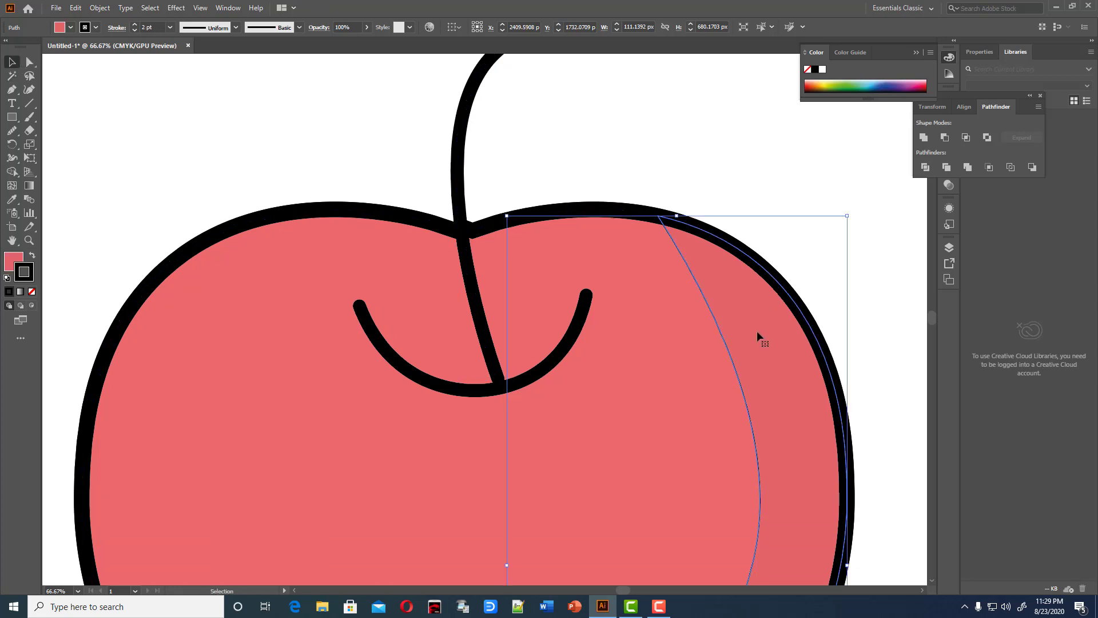
scroll(756, 330, "down", 2)
left_click(32, 292)
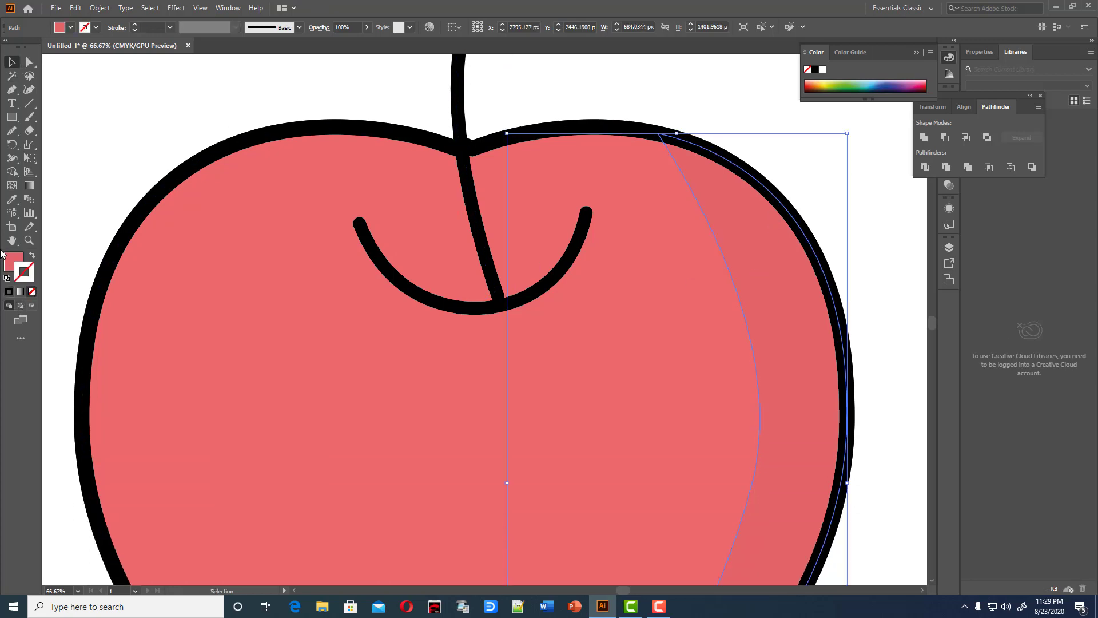
left_click(176, 157)
Try to bend the stem with the Curvature tool by adding points around where it crosses the apple's top.
left_click(463, 133)
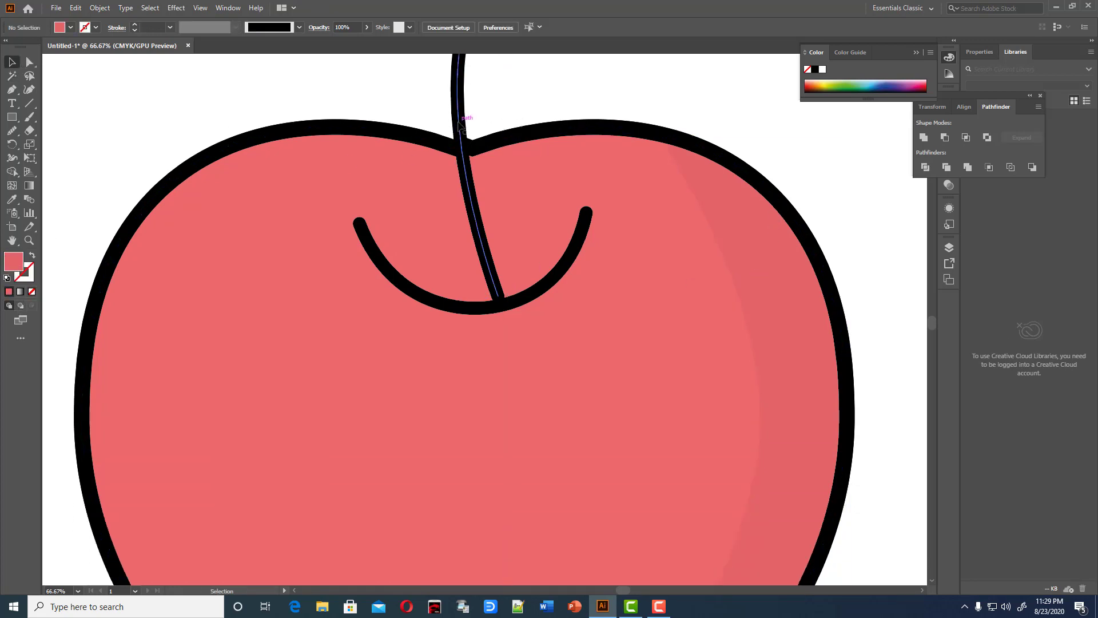
scroll(463, 133, "up", 1)
scroll(463, 133, "up", 1)
scroll(455, 137, "up", 2)
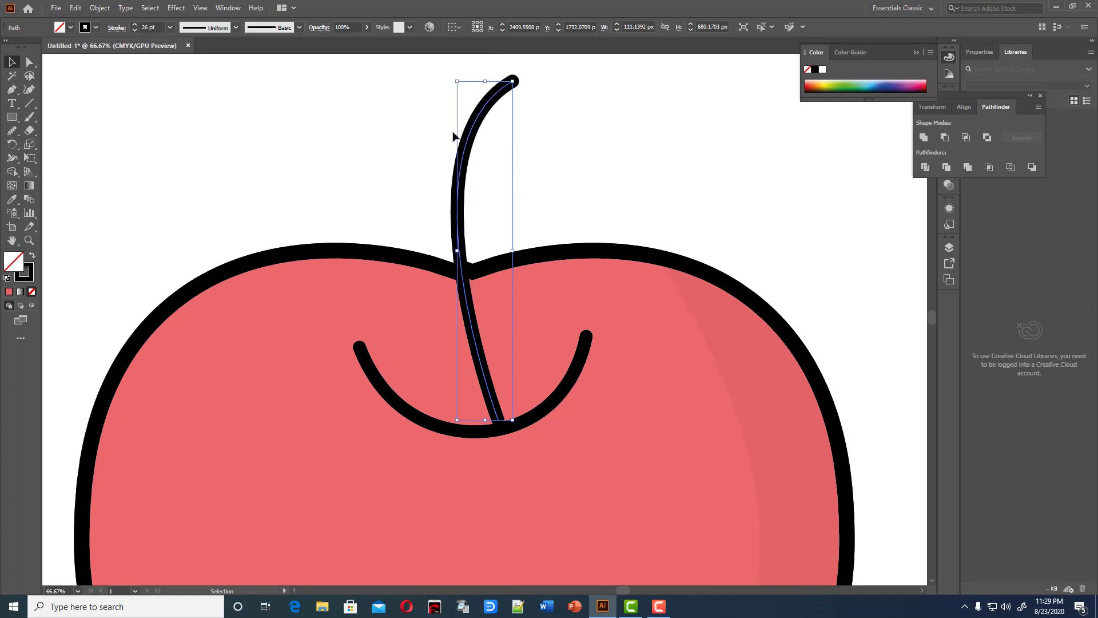
left_click(29, 90)
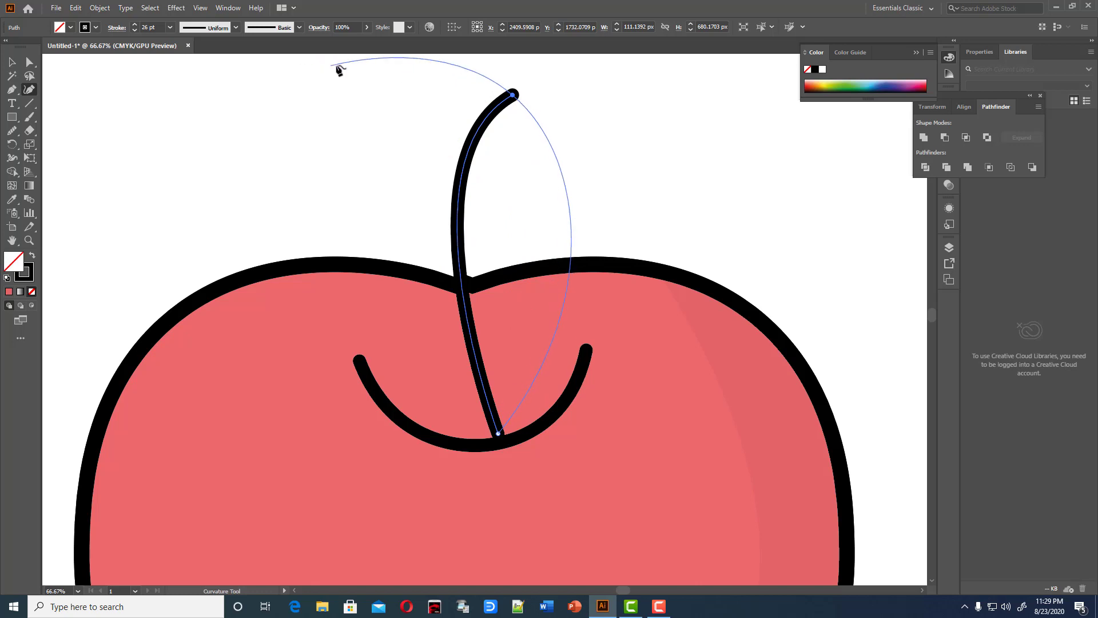
key("Escape")
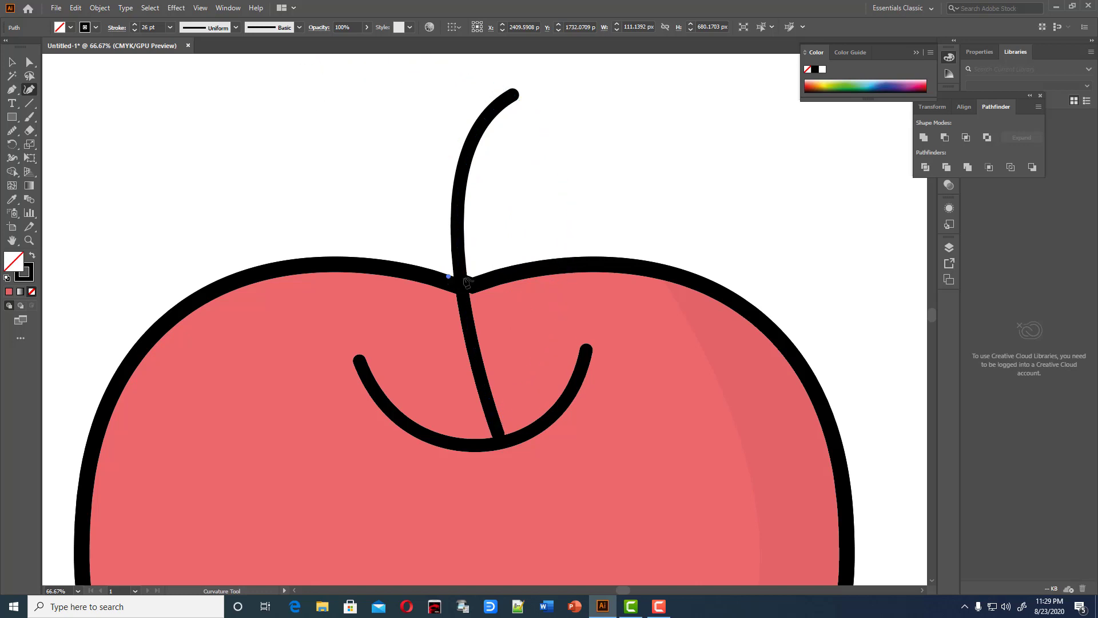
left_click(468, 279)
key("Delete")
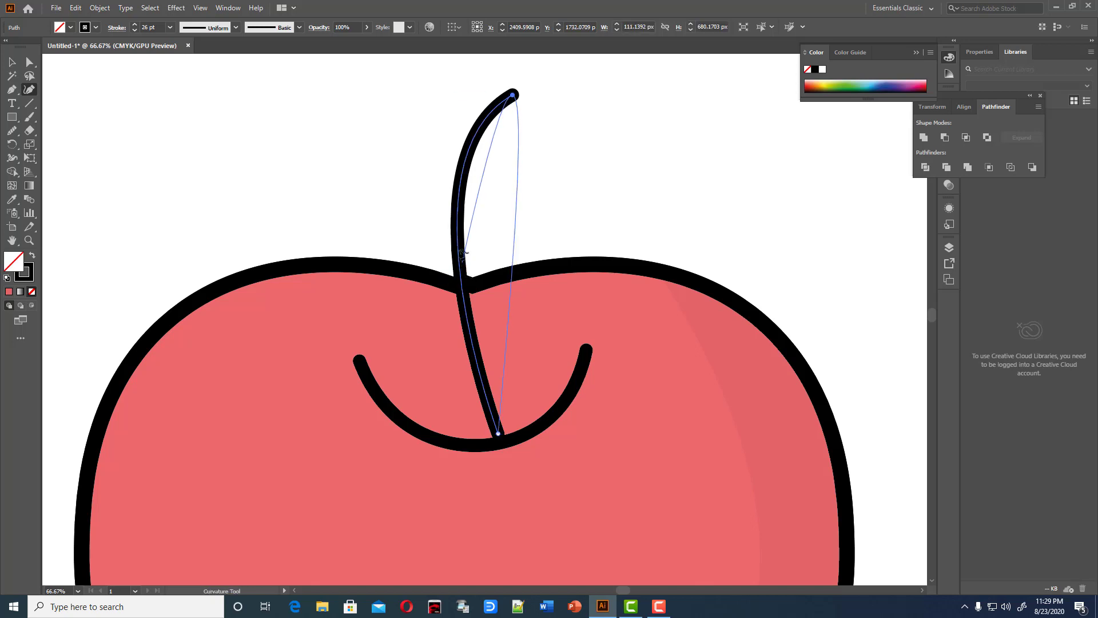
key("Escape")
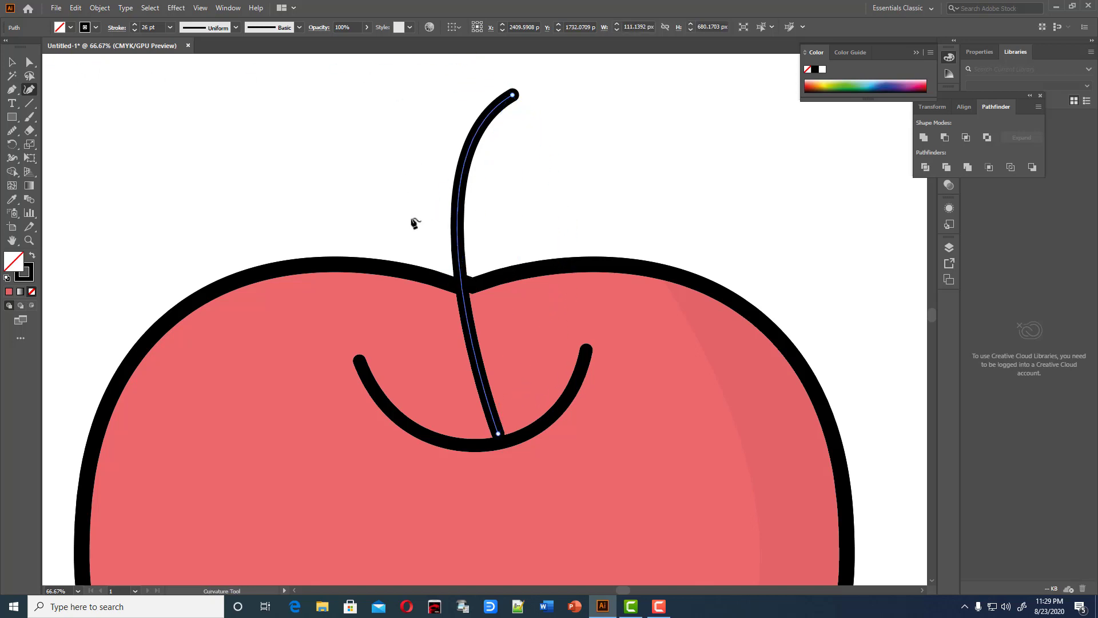
left_click(468, 325)
left_click_drag(468, 325, 462, 327)
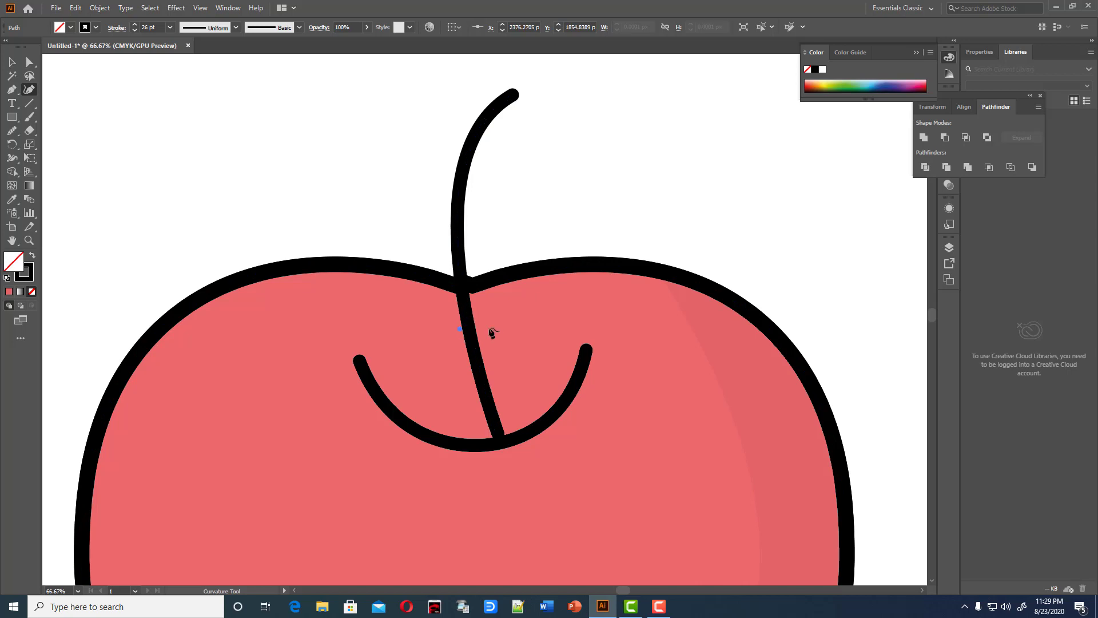
key("ctrl+z")
key("ctrl+z")
Add an anchor point to the stem where it crosses the apple's top outline and move it left to increase the bend.
left_click(21, 95)
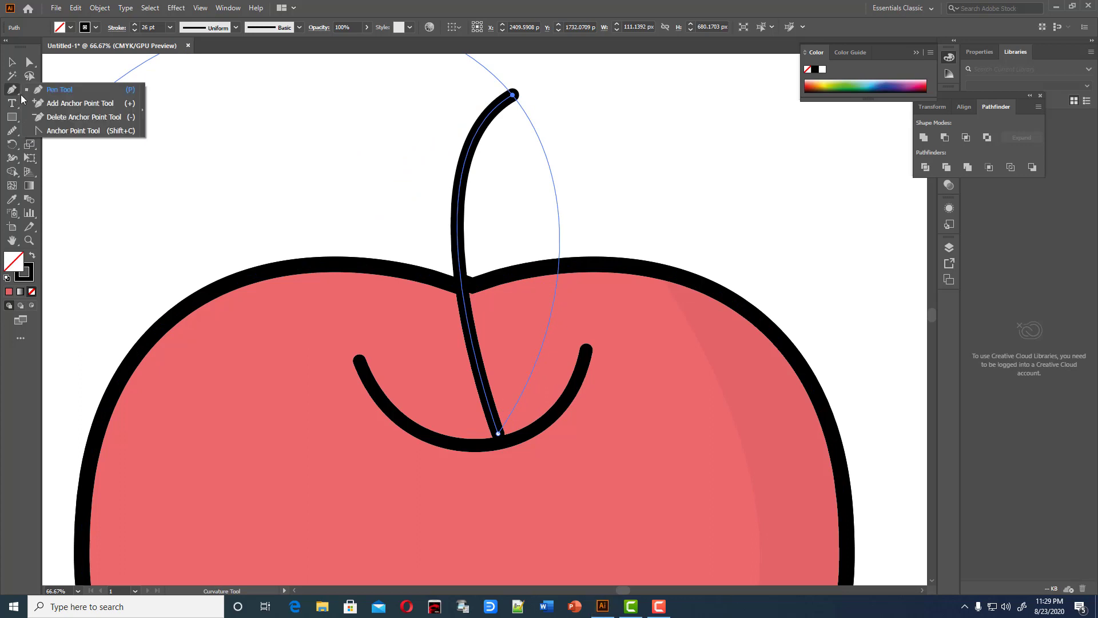
left_click(80, 102)
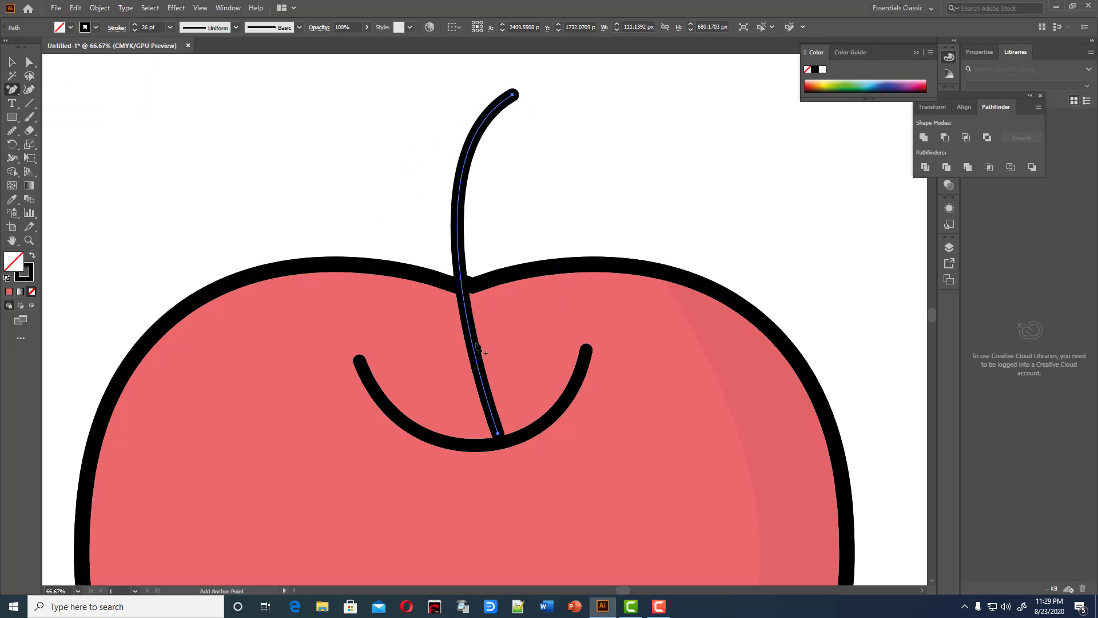
left_click(464, 291)
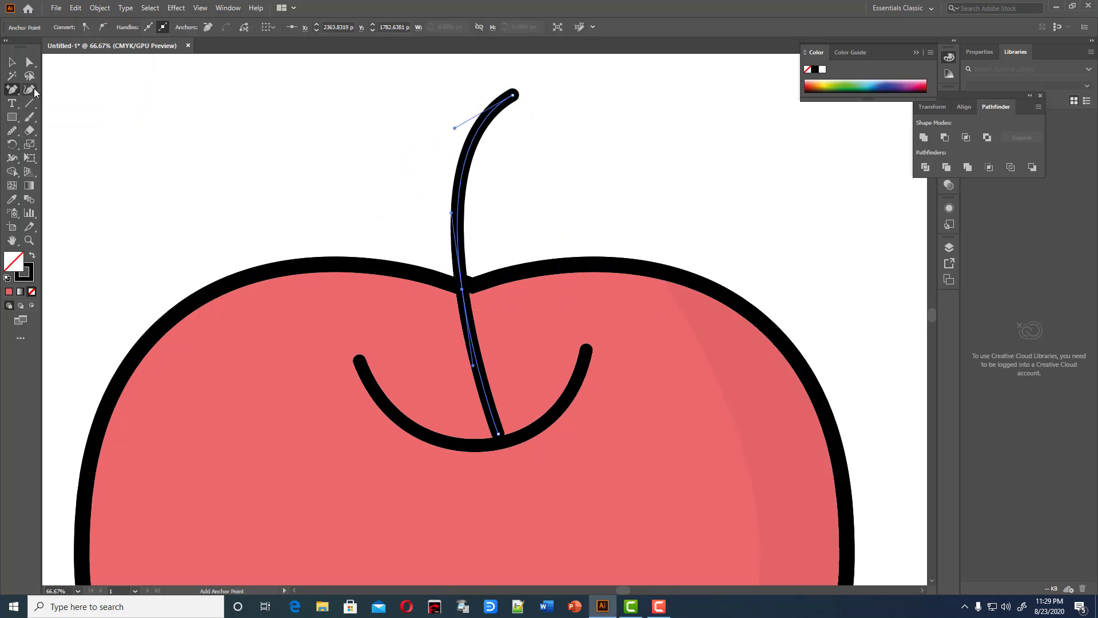
left_click(29, 61)
left_click_drag(463, 289, 447, 294)
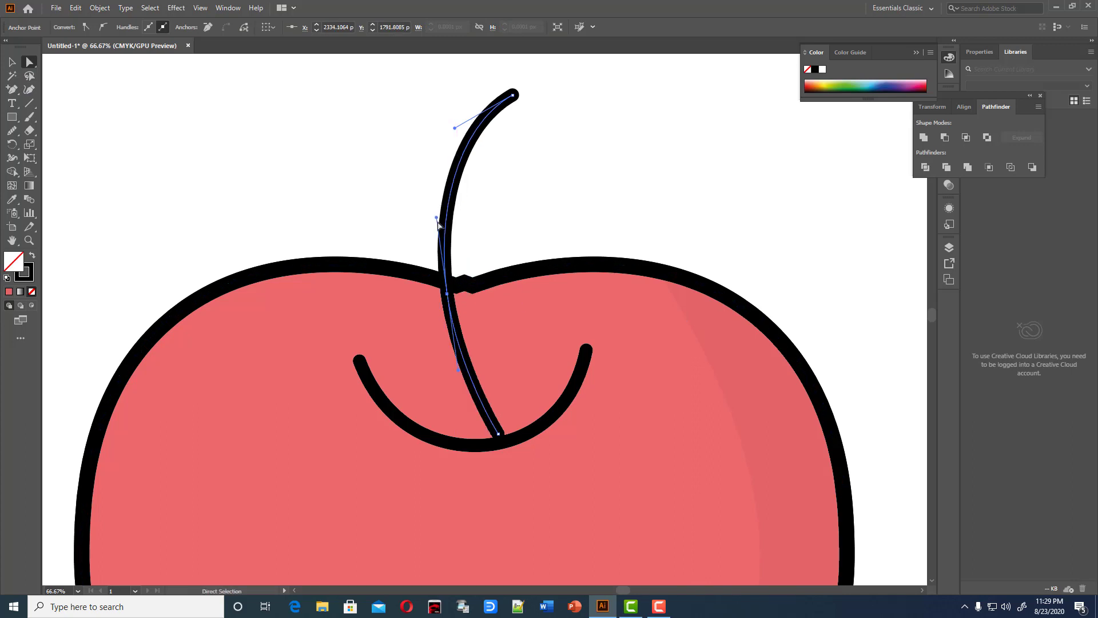
key("v")
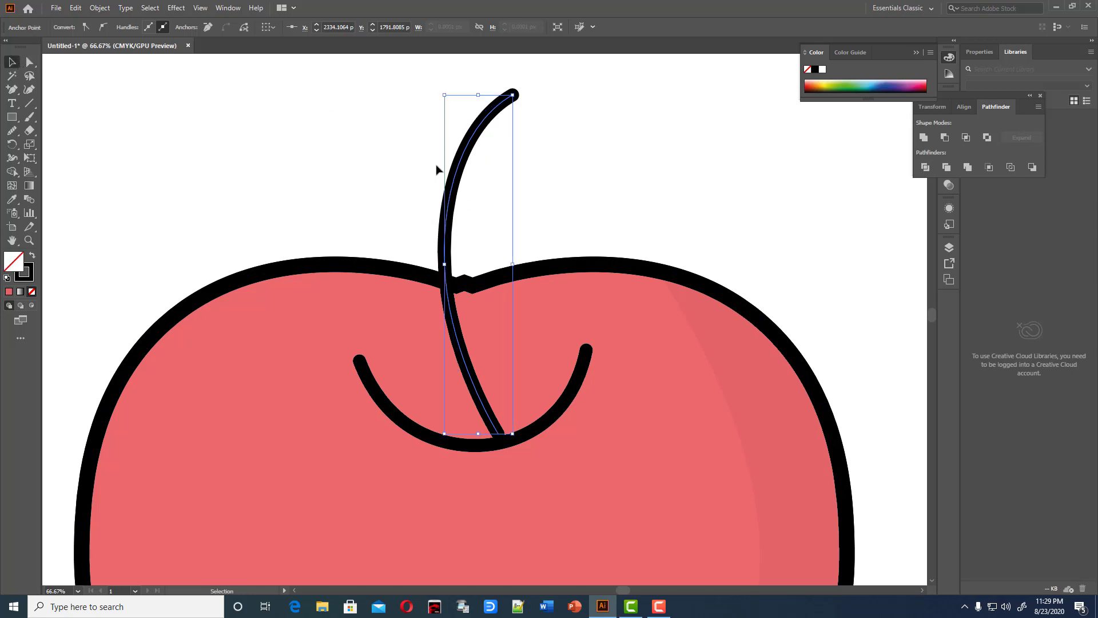
Shift the stem right to the apple's top dip and nudge the inner arc slightly right and up.
left_click_drag(450, 208, 463, 214)
mouse_move(579, 389)
left_mouse_down()
mouse_move(585, 378)
mouse_move(586, 388)
left_mouse_up()
left_click(592, 187)
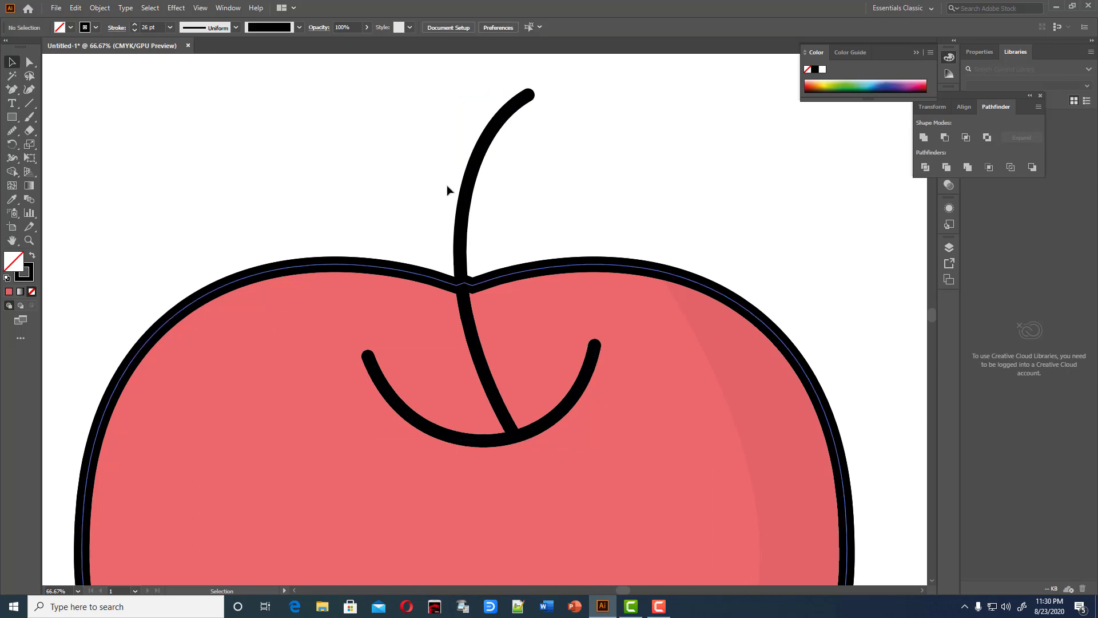
left_click_drag(468, 194, 467, 195)
left_click(583, 189)
Increase the inner arc's stroke weight to 62 pt.
key("ctrl+minus")
key("ctrl+minus")
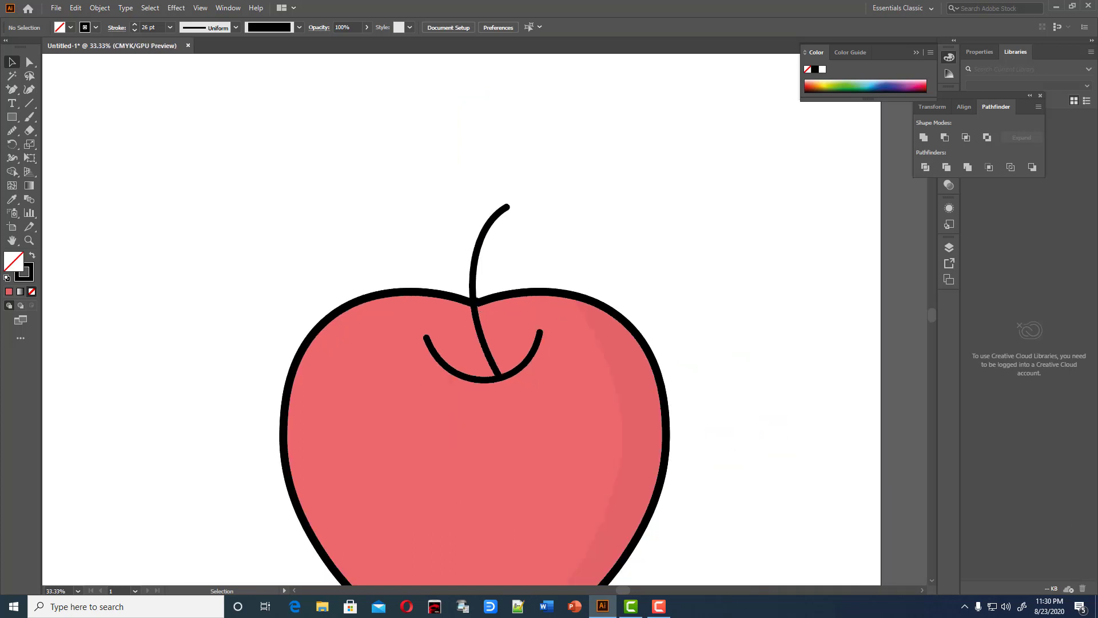
scroll(617, 79, "down", 2)
scroll(618, 86, "down", 1)
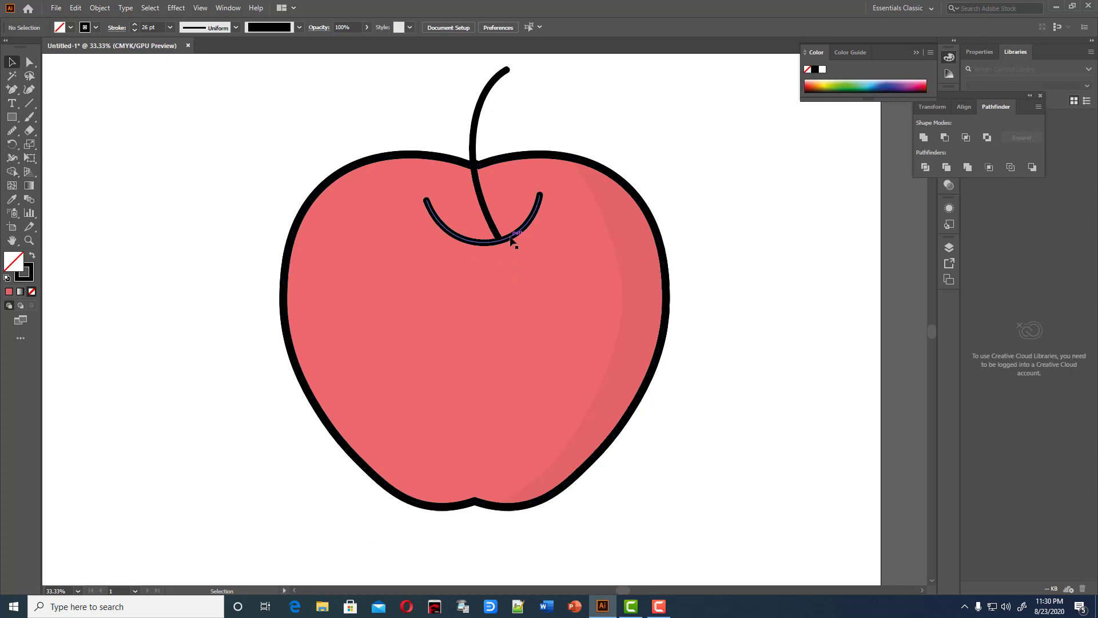
left_click(512, 235)
scroll(148, 27, "up", 17)
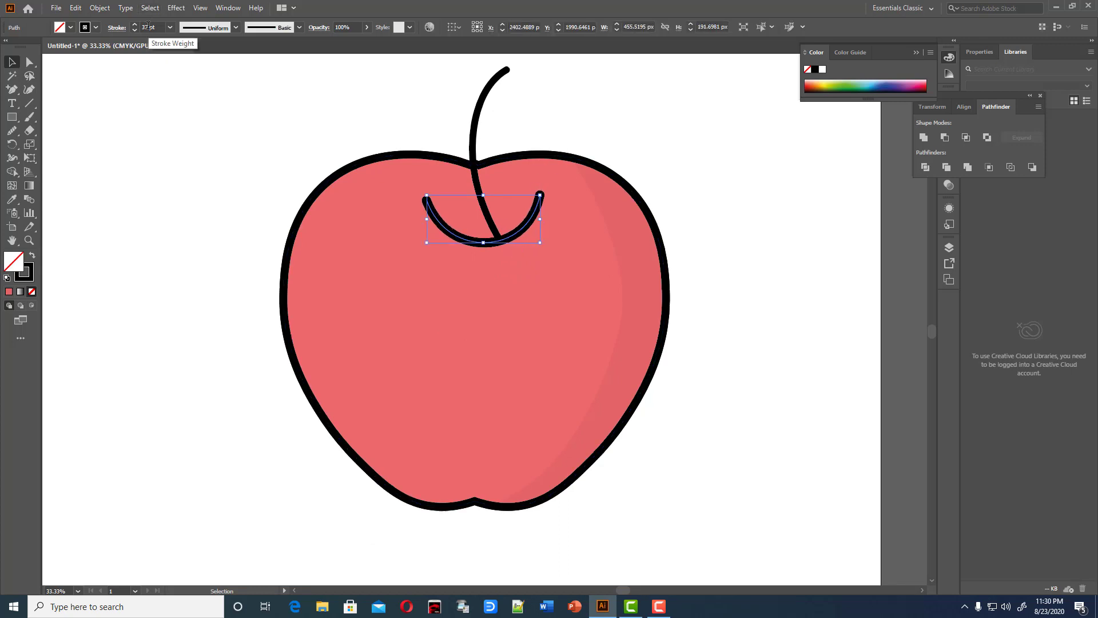
scroll(148, 26, "up", 18)
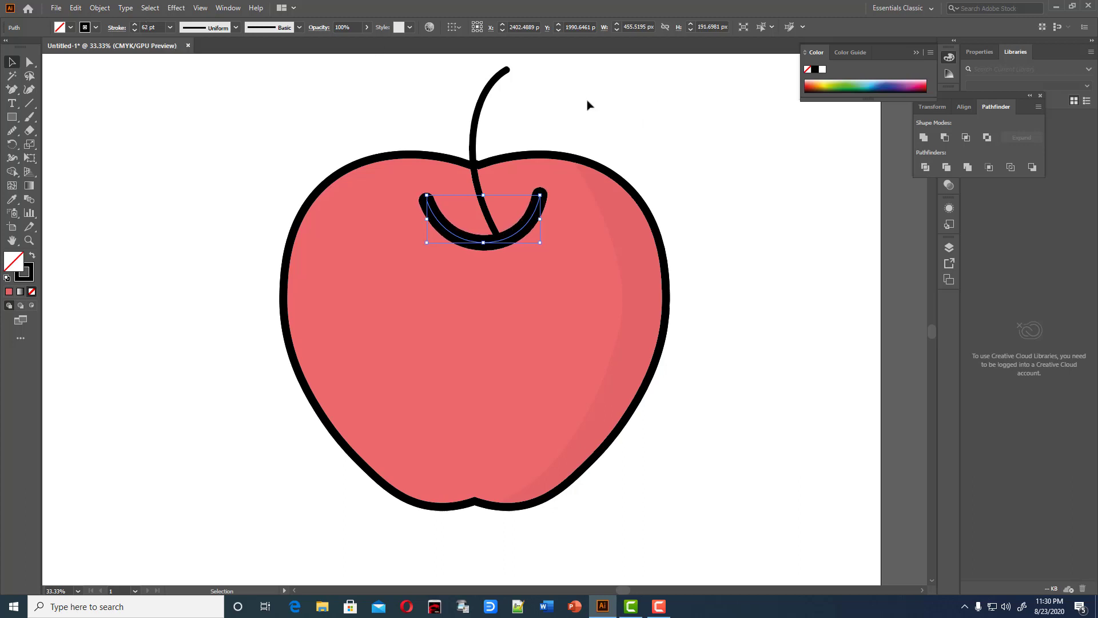
Copy the inner arc's 62 pt black stroke to the stem with the Eyedropper, keeping the stem's fill at none.
left_click(506, 109)
left_click(476, 127)
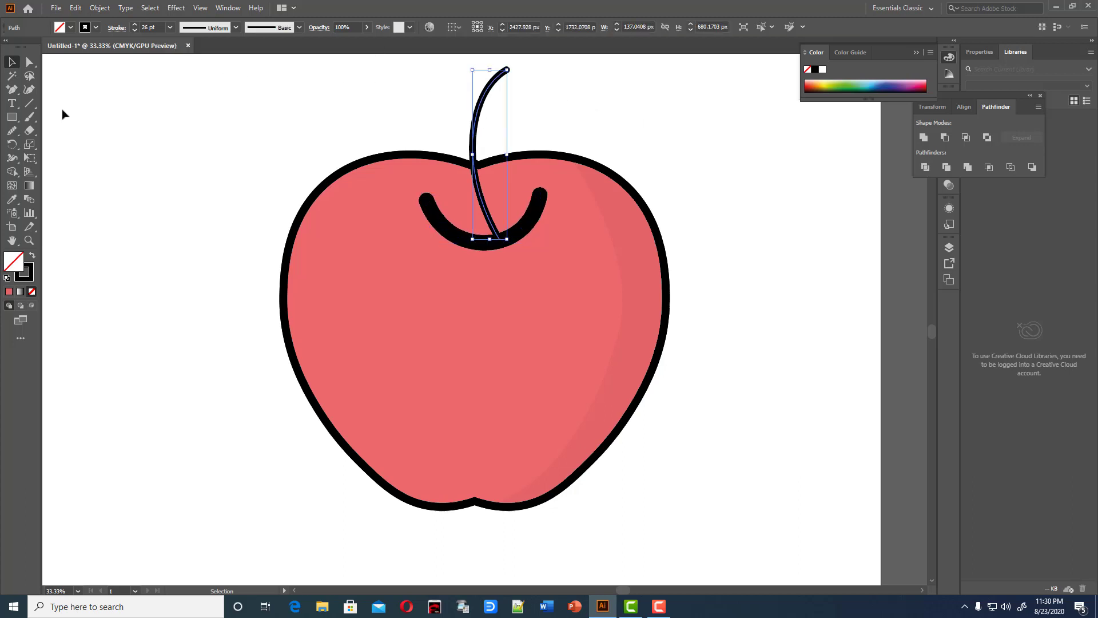
left_click(11, 199)
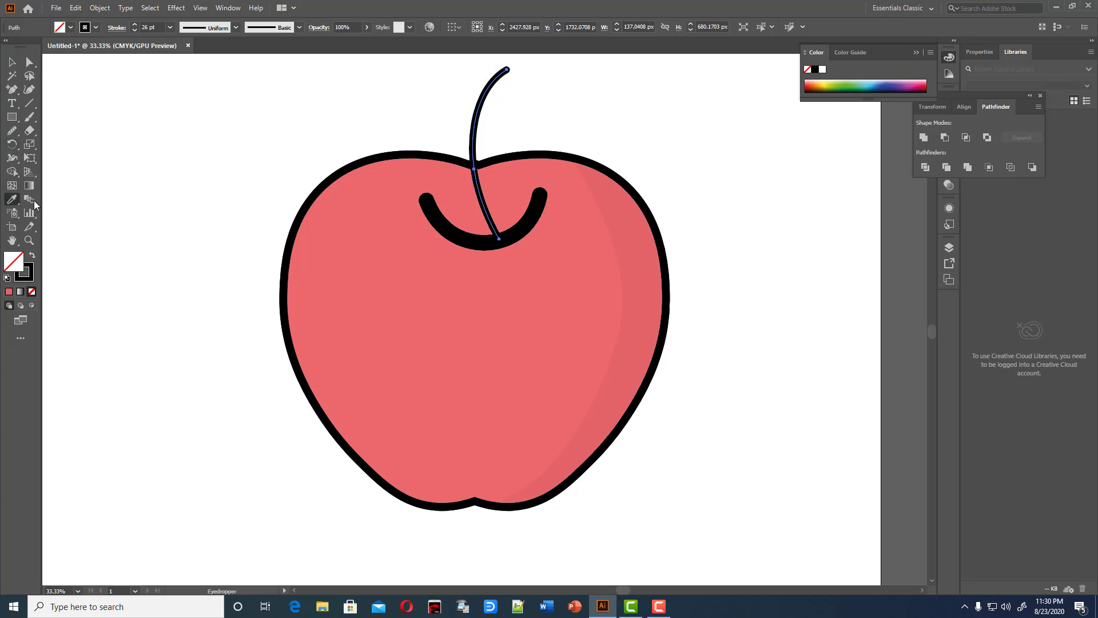
left_click(480, 235)
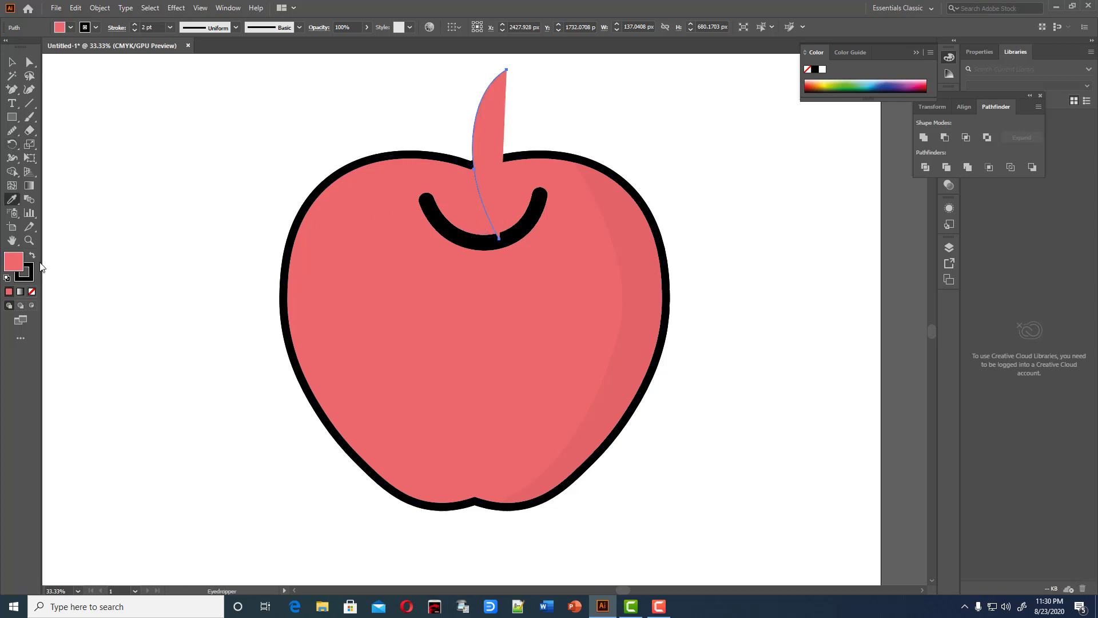
left_click(31, 291)
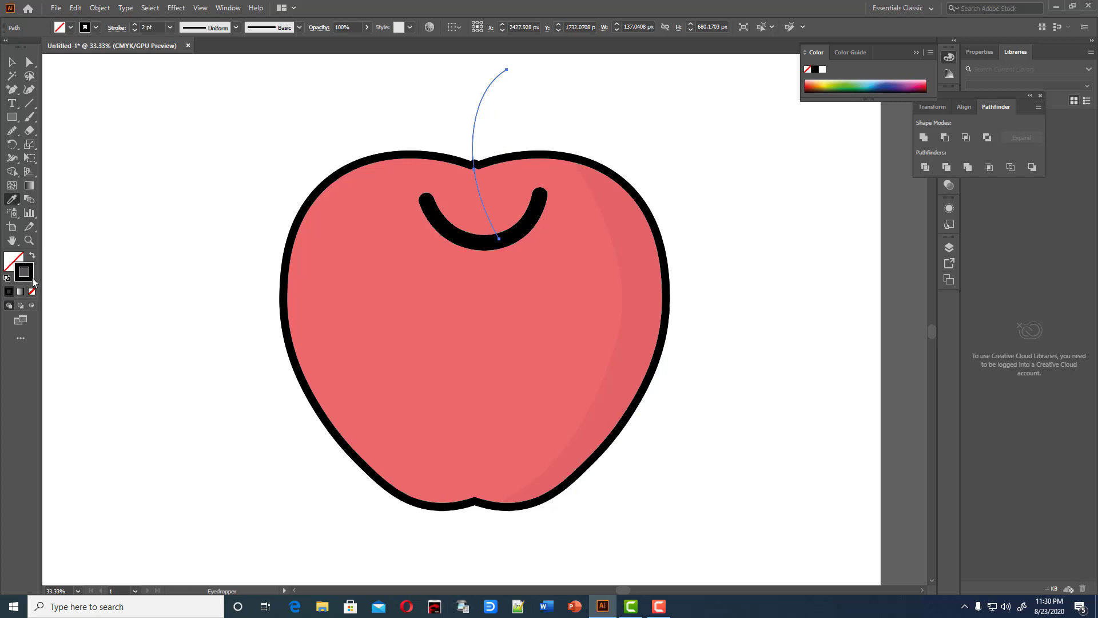
left_click(486, 239)
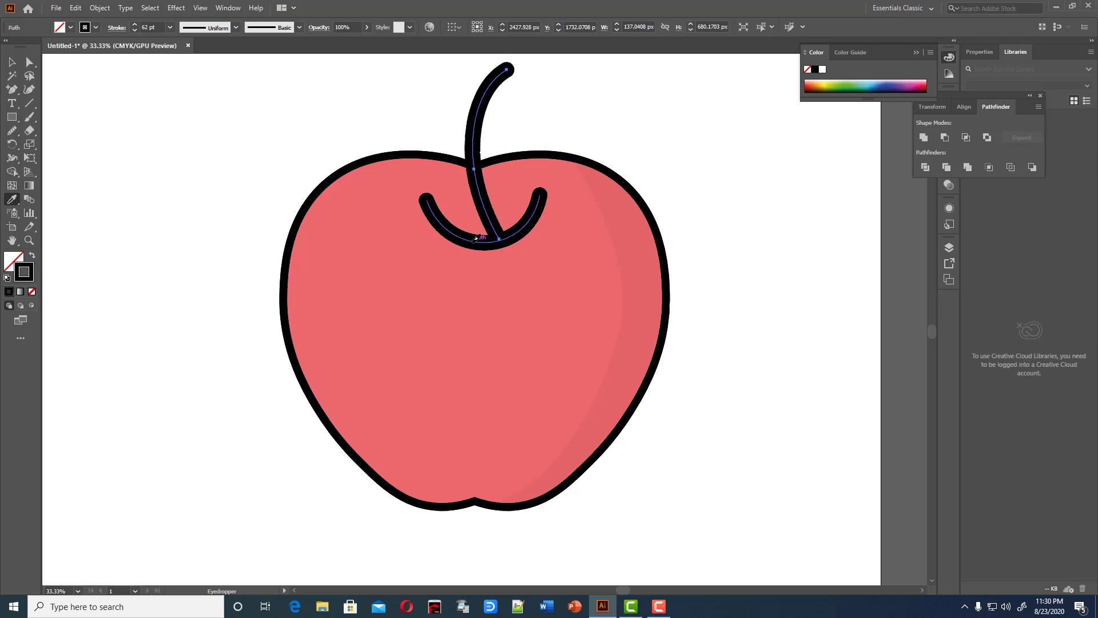
left_click(12, 61)
left_click(160, 102)
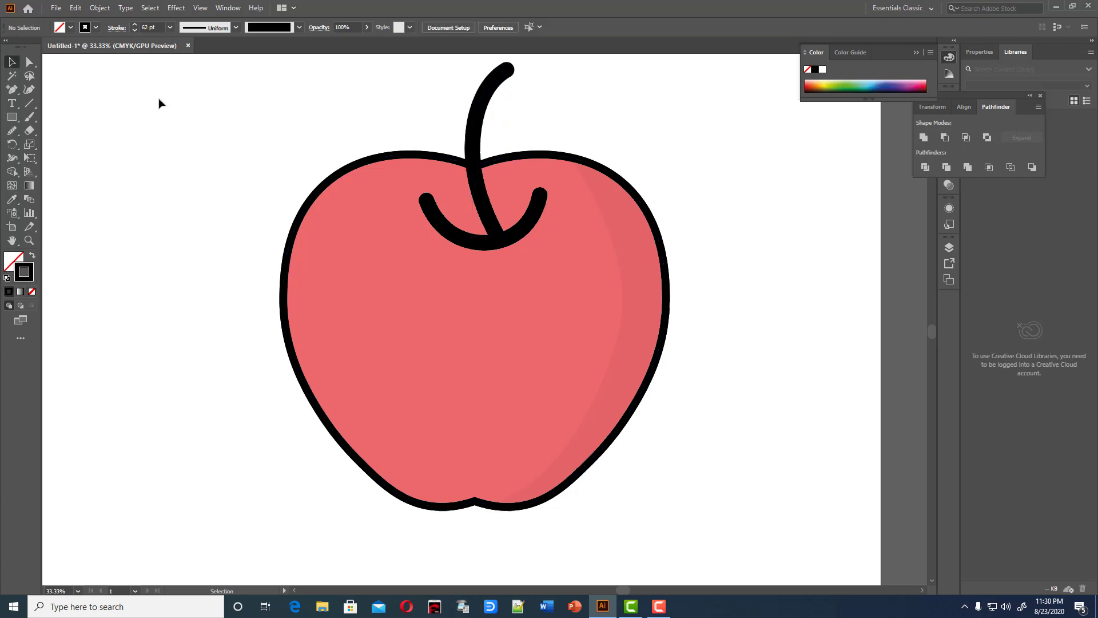
Nudge the stem slightly left and set its stroke weight to 48 pt.
scroll(400, 200, "up", 2)
left_click_drag(484, 255, 477, 253)
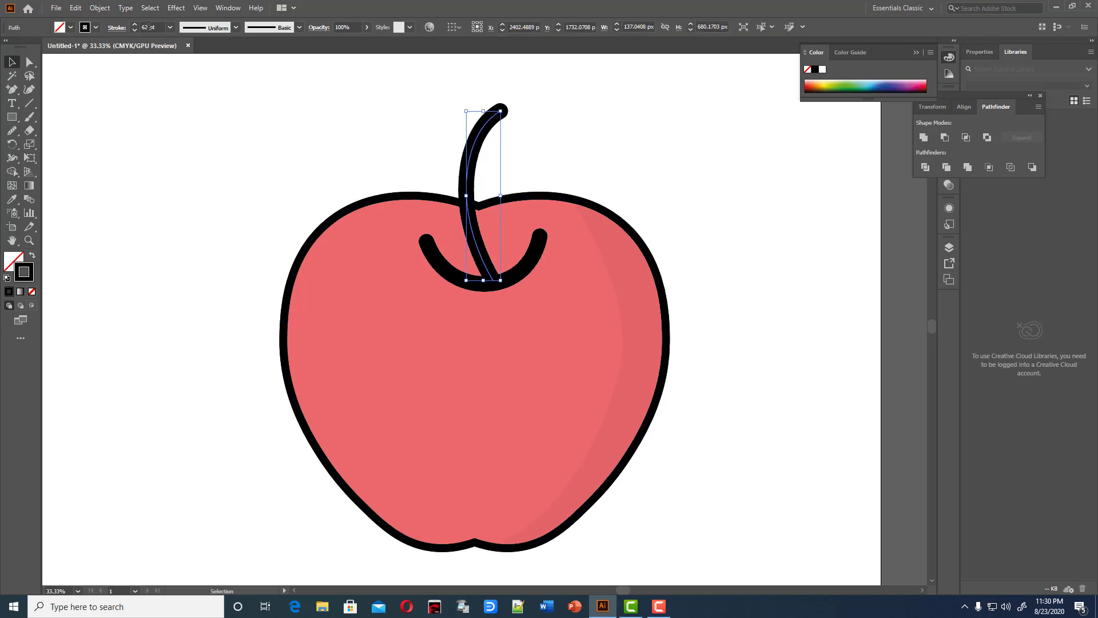
scroll(149, 25, "down", 16)
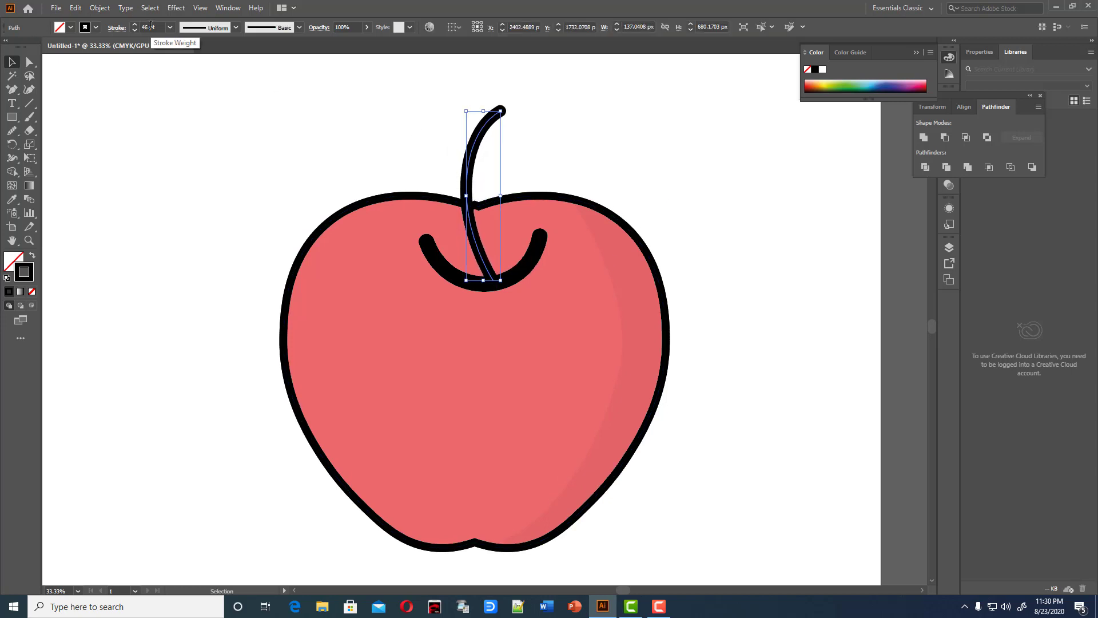
scroll(150, 25, "up", 2)
Move the stem off to the apple's upper left and delete the notch's anchor points at the outline's top centre.
mouse_move(472, 164)
left_mouse_down()
mouse_move(486, 163)
mouse_move(239, 147)
left_mouse_up()
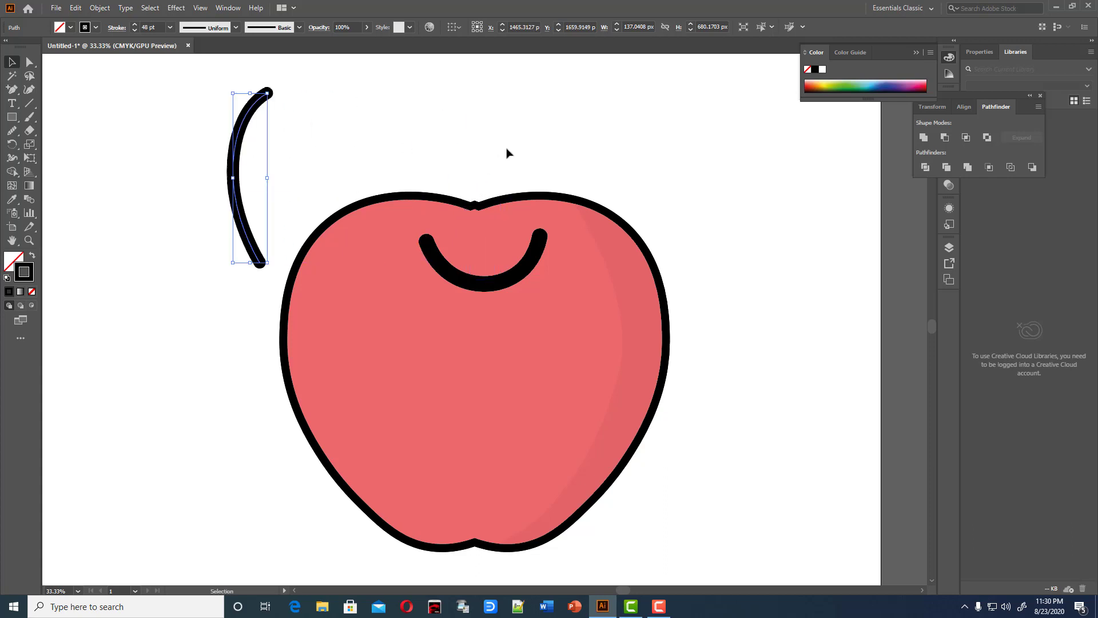
left_click(507, 152)
left_click(491, 211)
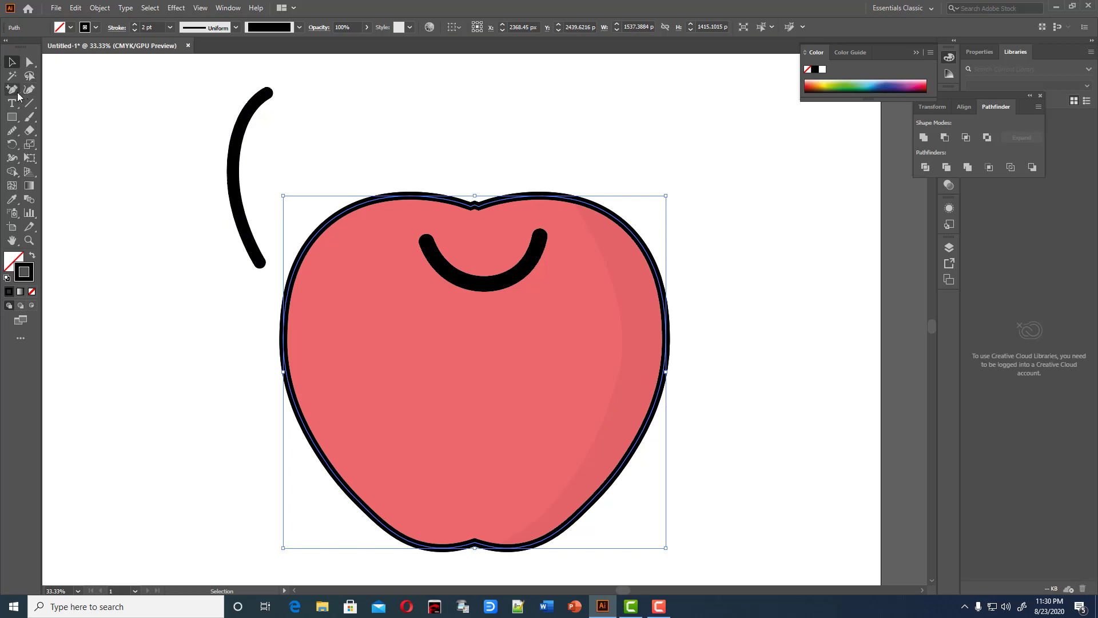
left_click_drag(18, 96, 49, 117)
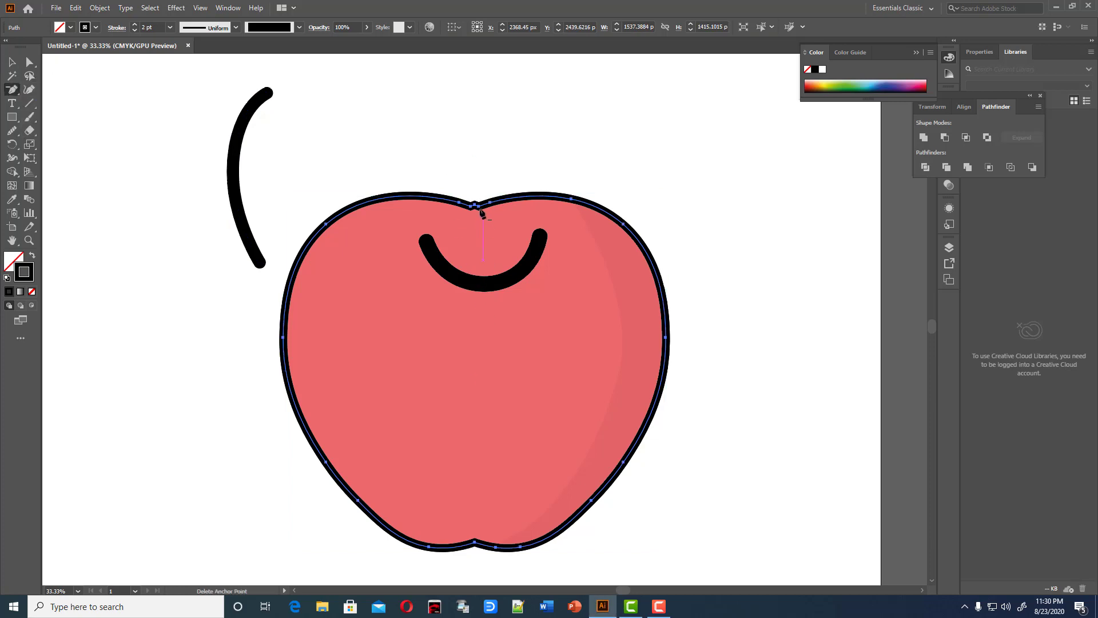
left_click(475, 204)
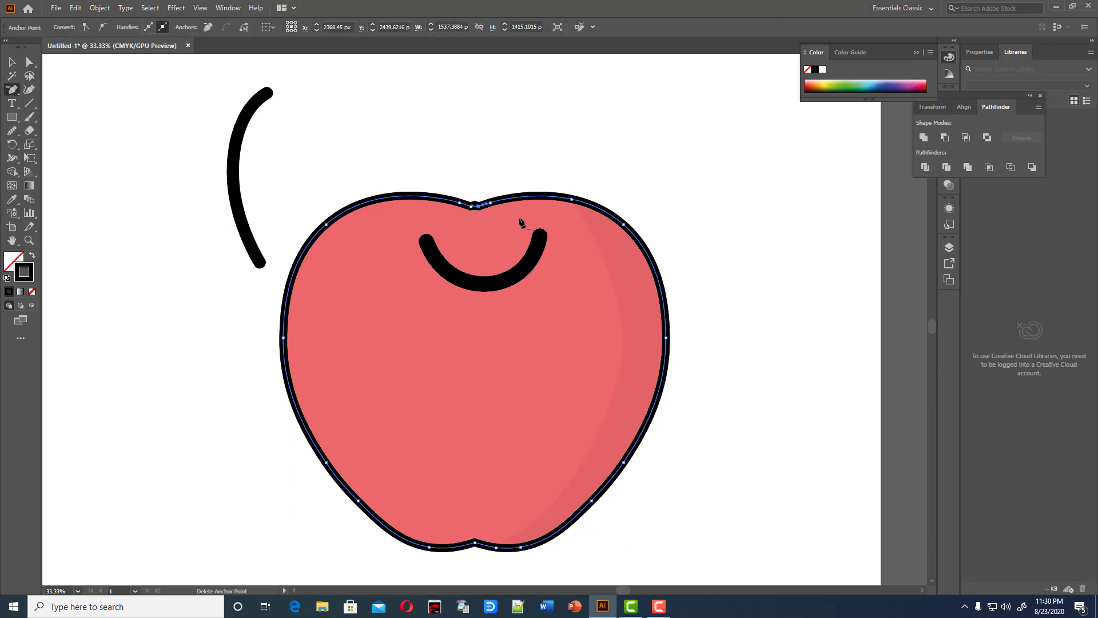
left_click(478, 207)
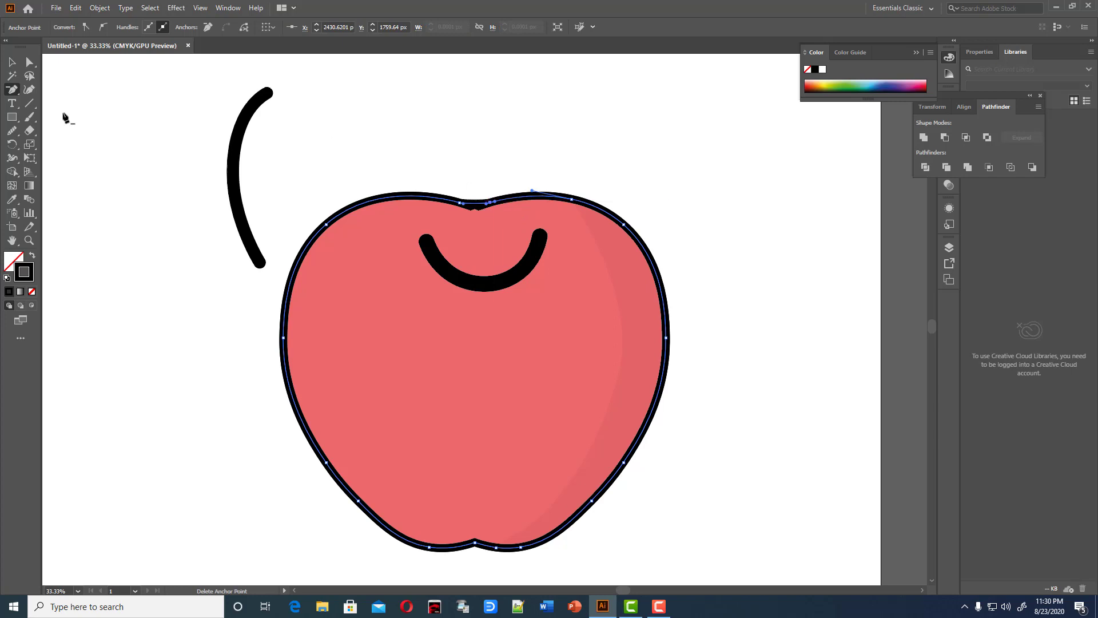
Delete the three notch anchor points at the top centre of the apple's red-filled shape.
left_click(12, 62)
left_click(323, 93)
left_click(475, 207)
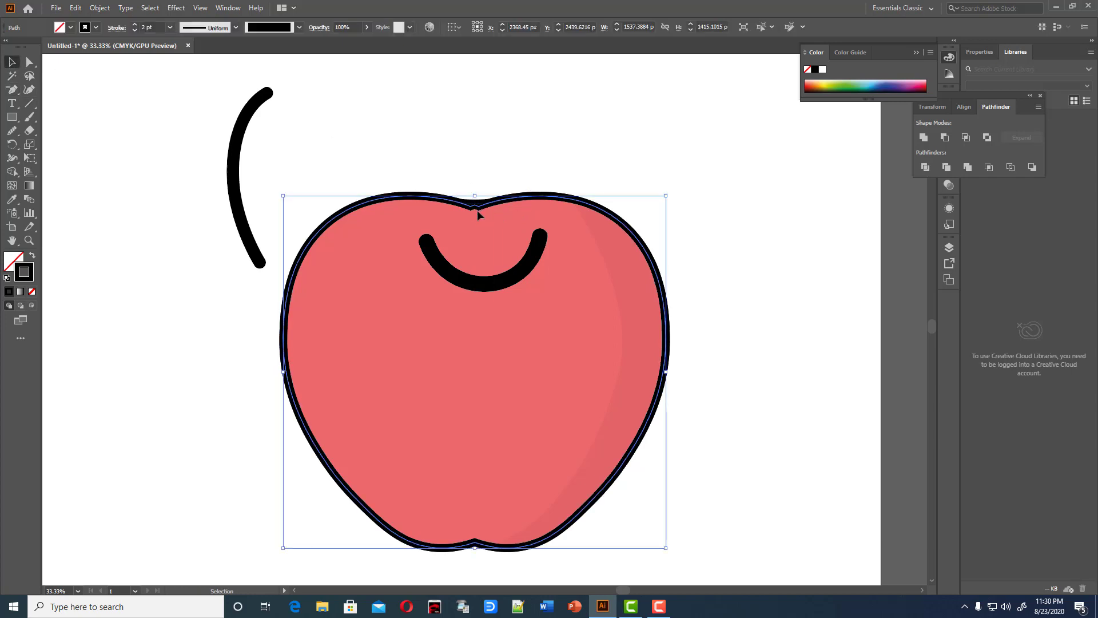
key("p")
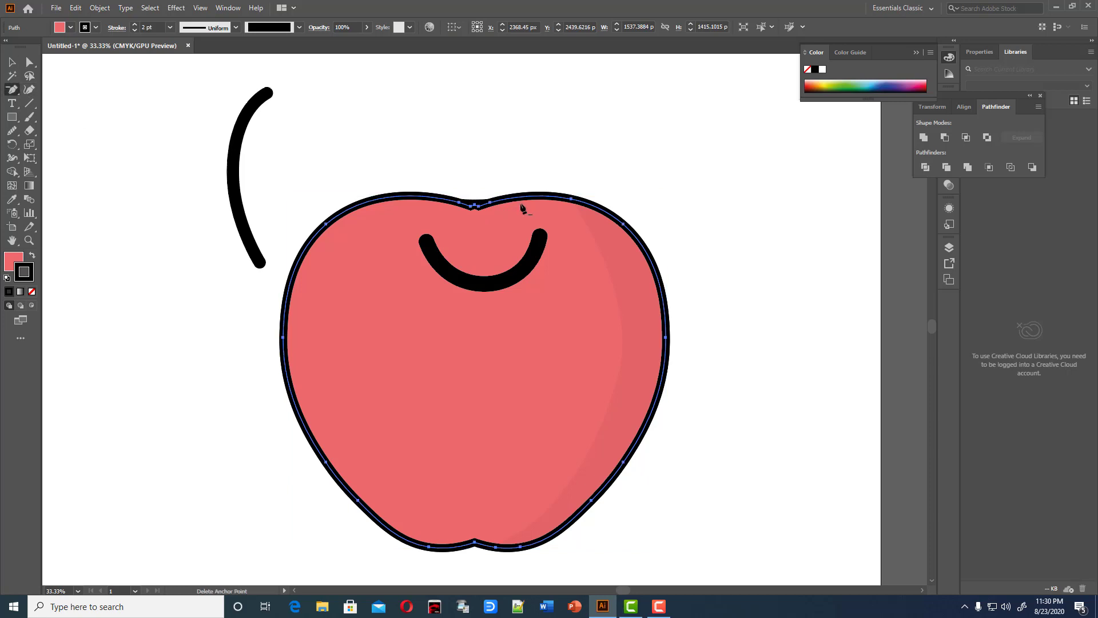
left_click(470, 206)
left_click(478, 207)
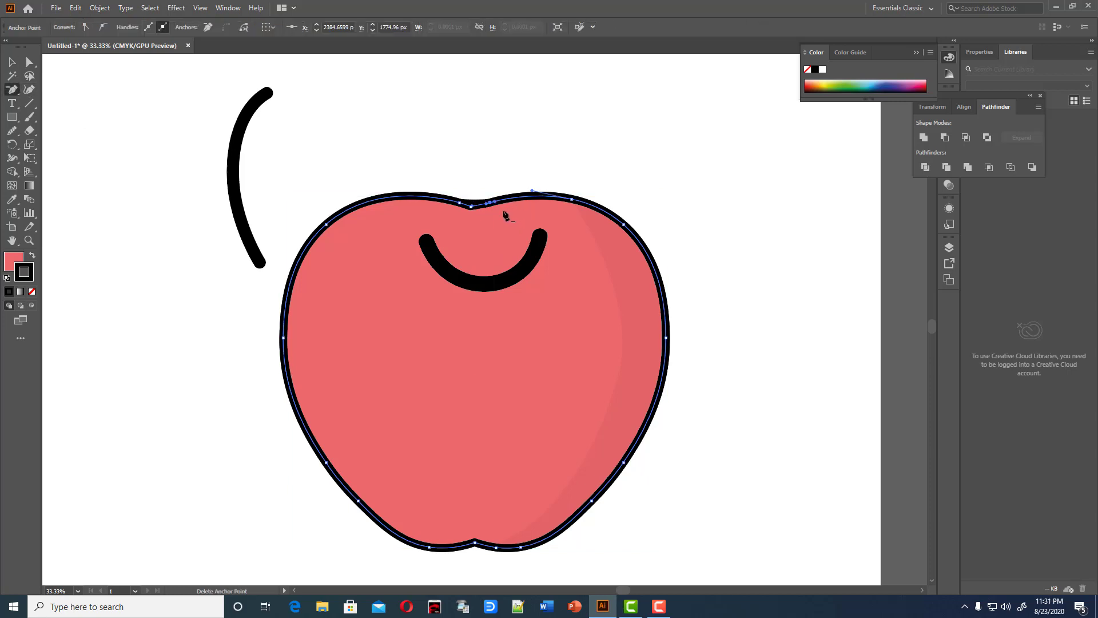
left_click(471, 206)
key("v")
key("ctrl+shift+a")
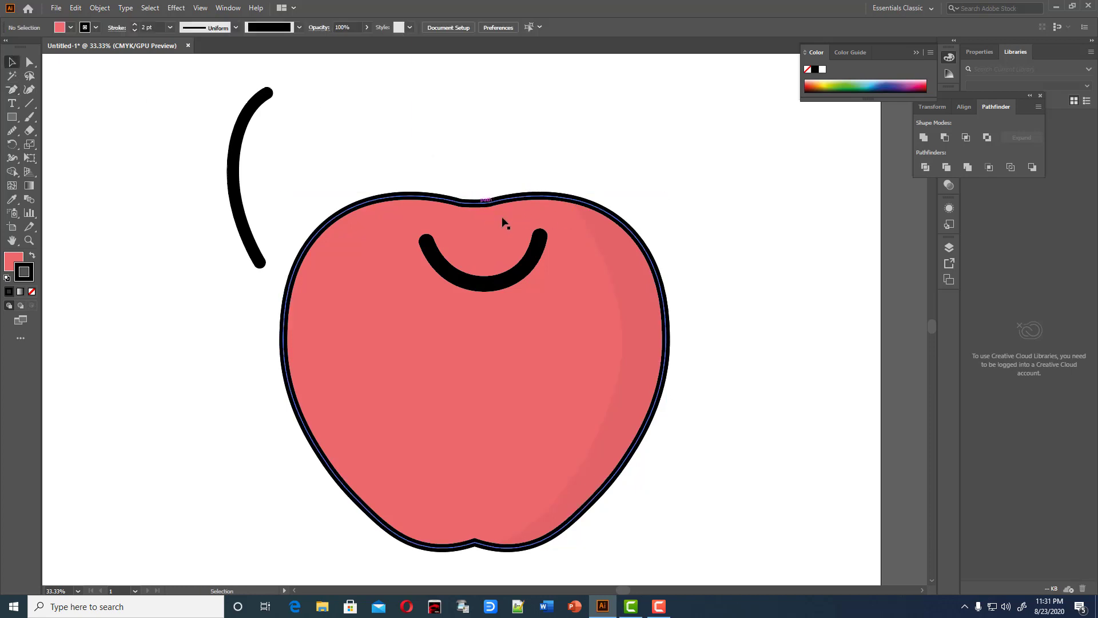
Pull the top centre of the apple's black outline slightly down into a rounded dip with the Curvature Tool.
left_click(482, 215)
left_click(29, 89)
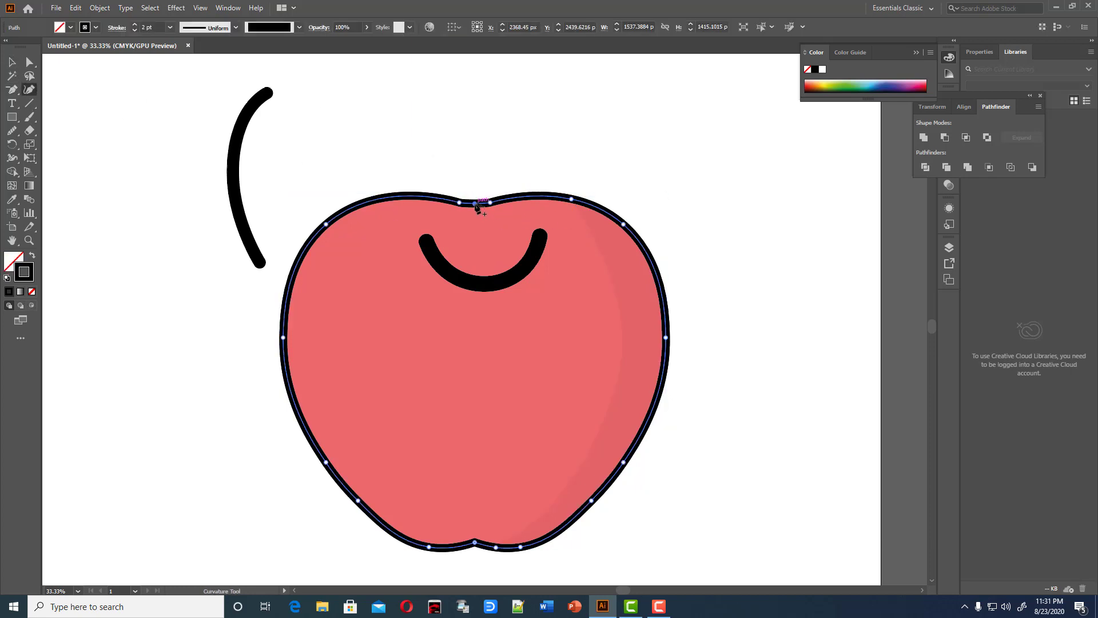
left_click(475, 205)
left_click_drag(477, 206, 477, 208)
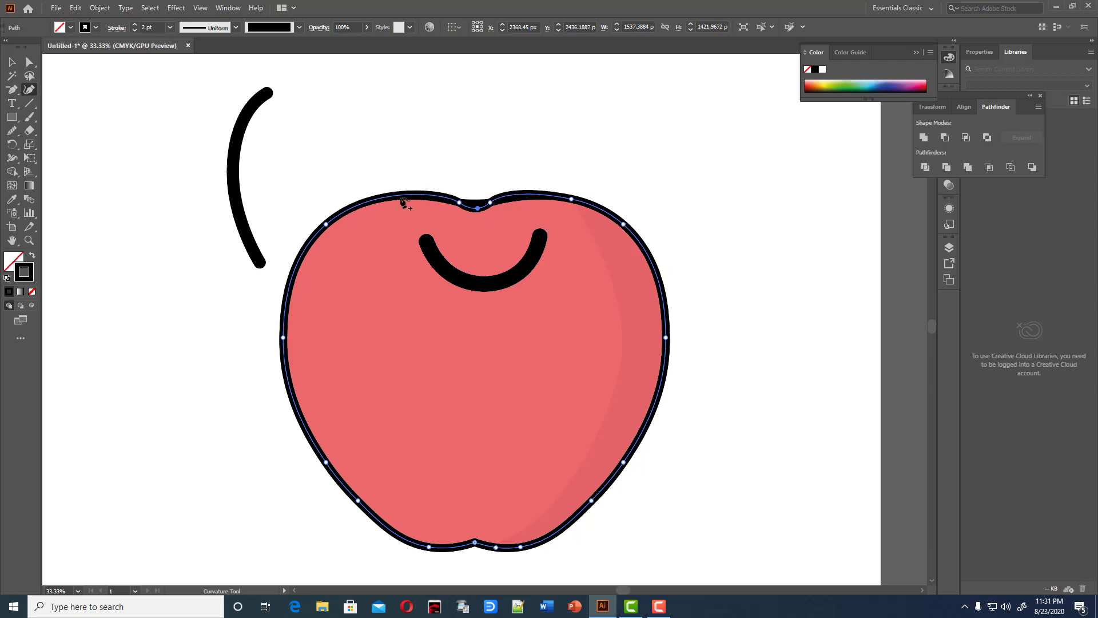
left_click(12, 62)
left_click(209, 139)
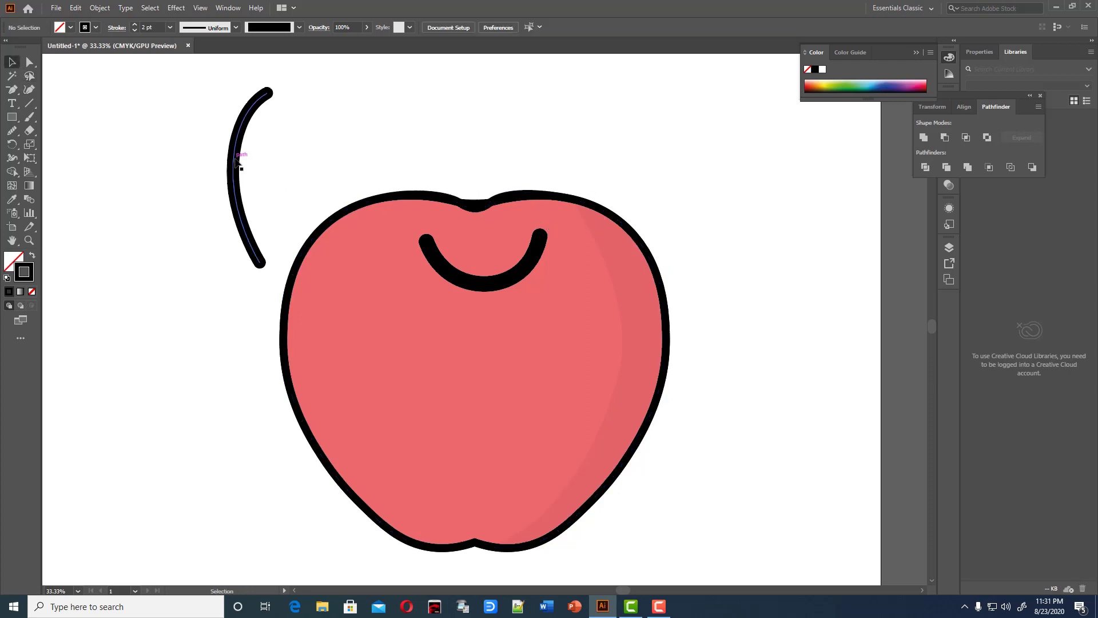
Curve the top centre of the red-filled shape down with the Curvature Tool to match the outline's dip.
mouse_move(235, 159)
left_mouse_down()
mouse_move(294, 159)
mouse_move(236, 160)
left_mouse_up()
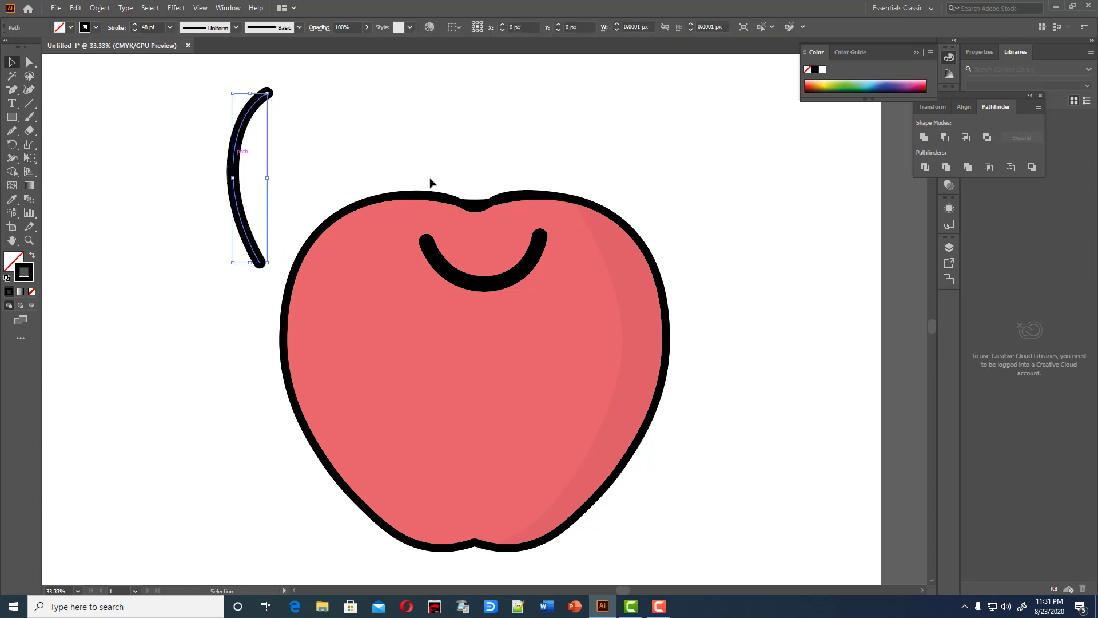
left_click(474, 204)
left_click(29, 89)
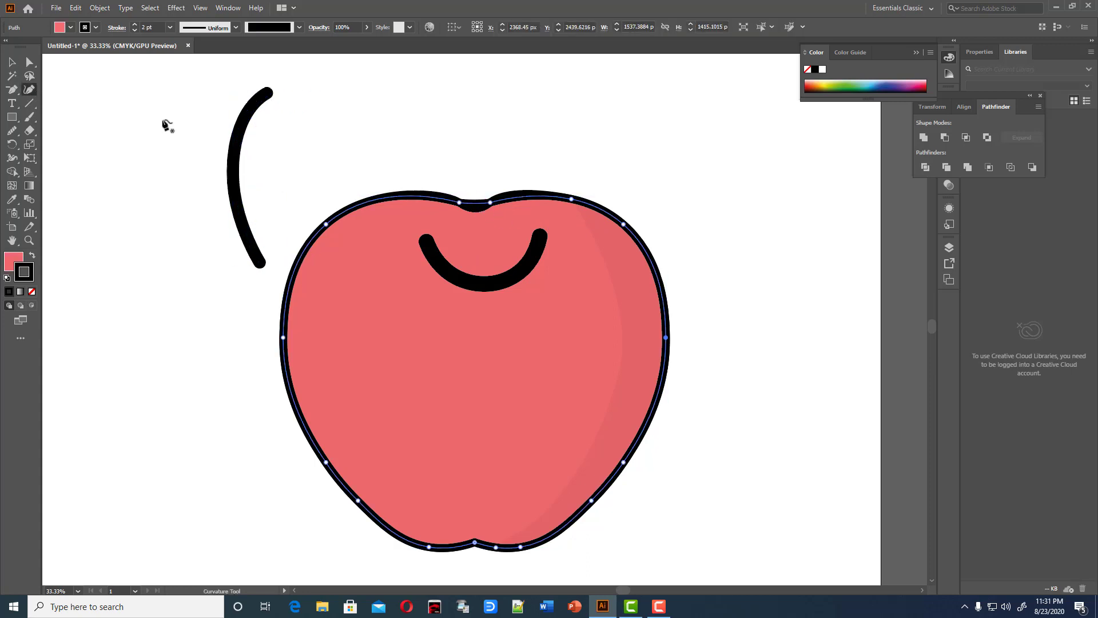
left_click(476, 203)
left_click_drag(477, 207, 476, 210)
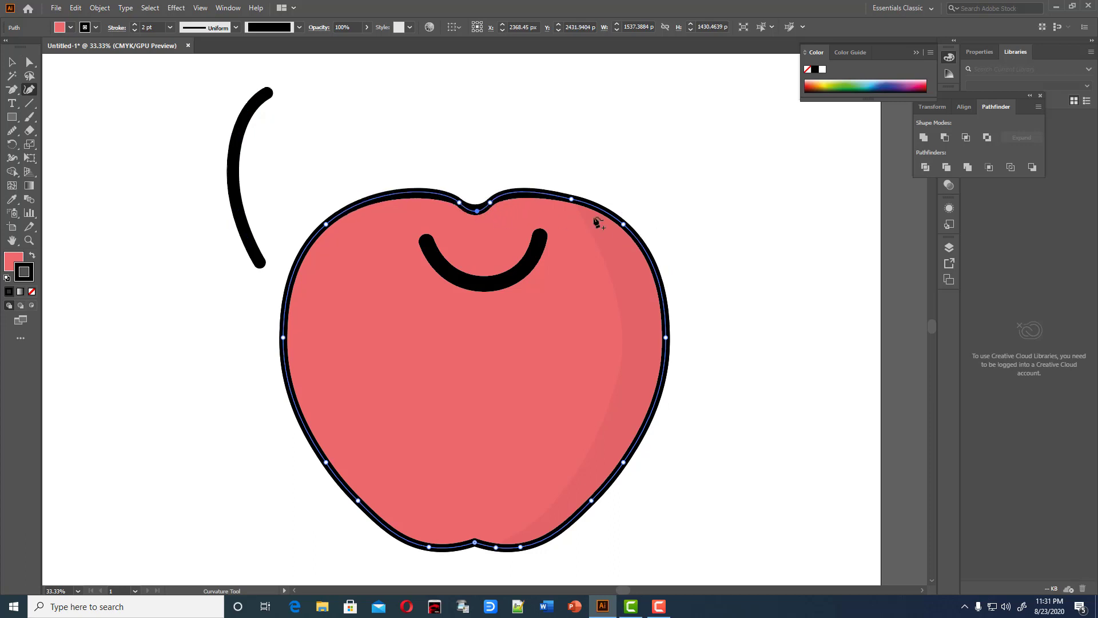
Move the stem back onto the apple so it runs through the dip down to the inner arc.
key("v")
left_click(343, 140)
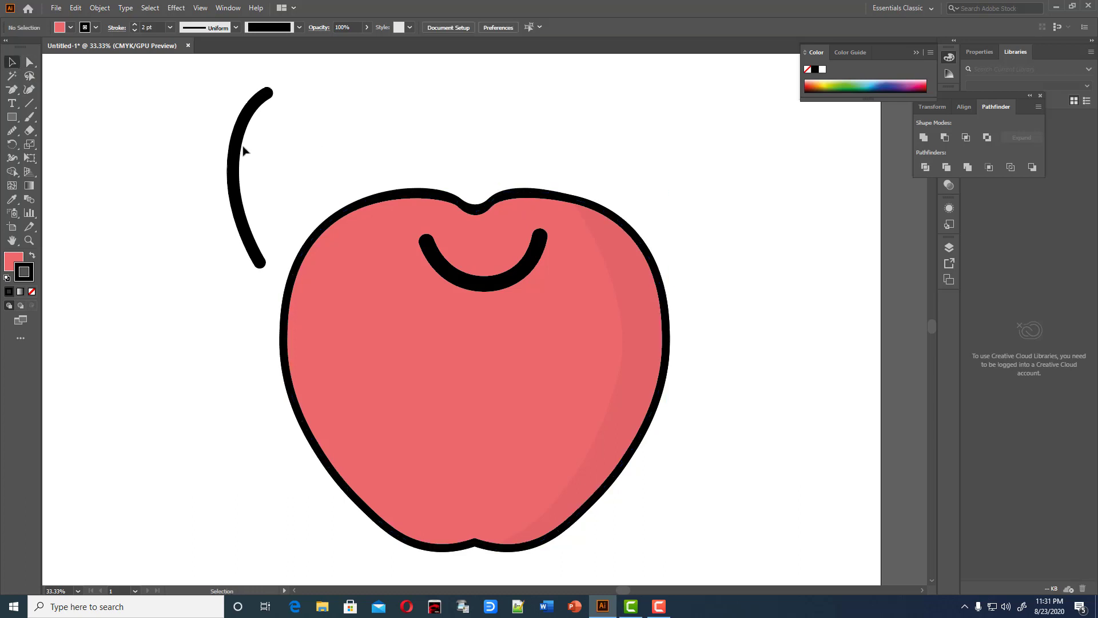
left_click_drag(240, 156, 474, 183)
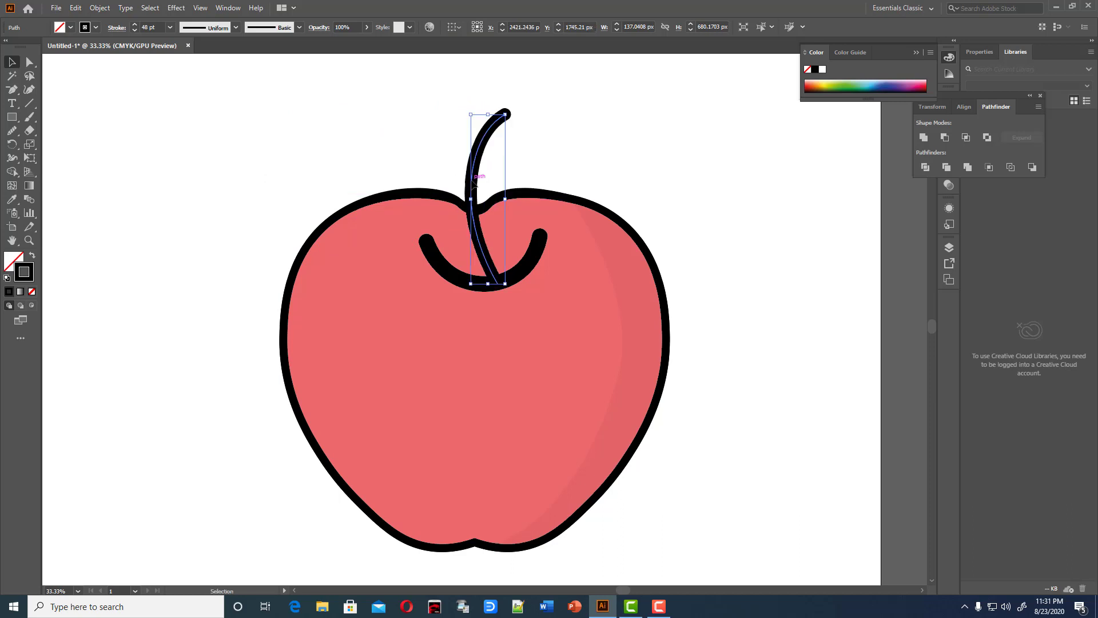
left_click(769, 243)
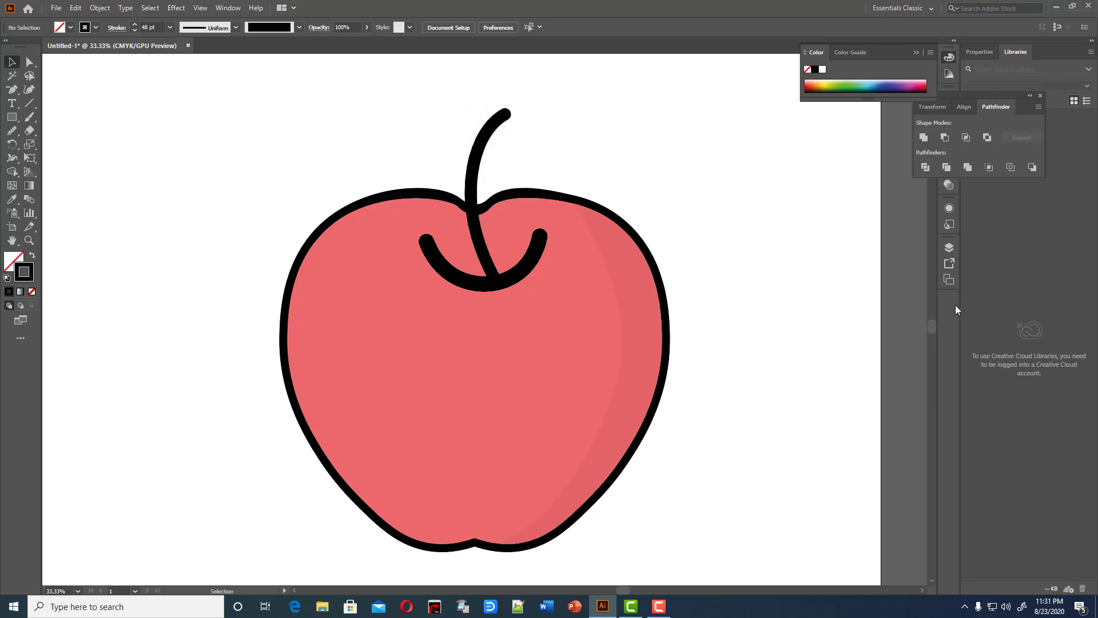
Draw a curved highlight line about 292 by 244 px on the apple's upper left with the Pen tool.
left_click(30, 117)
right_click(12, 92)
left_click(38, 93)
scroll(361, 308, "down", 1)
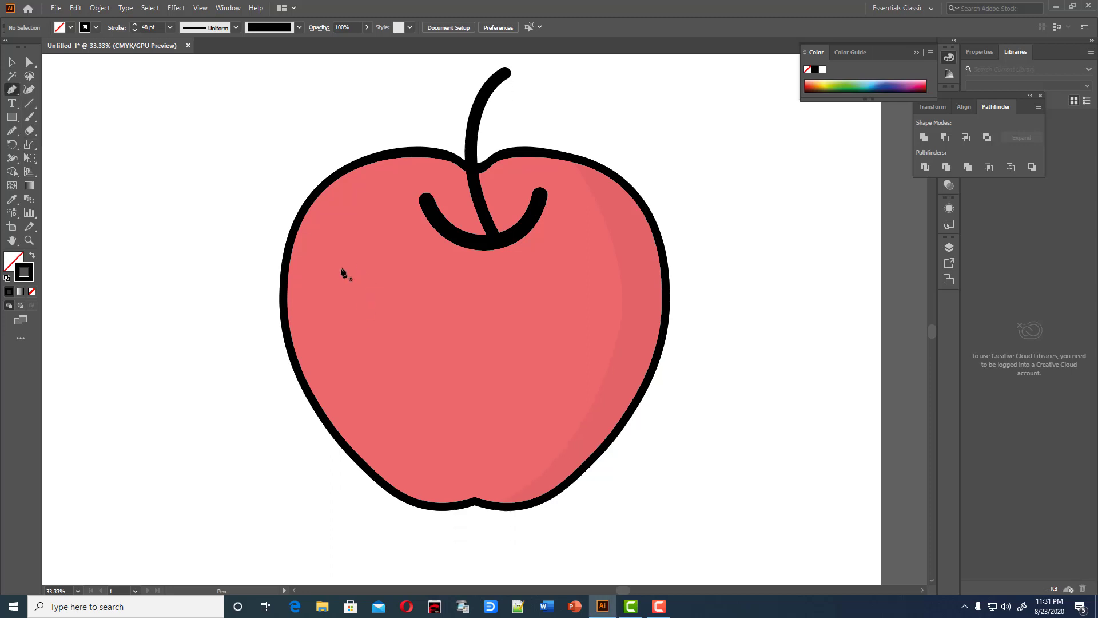
left_click(335, 240)
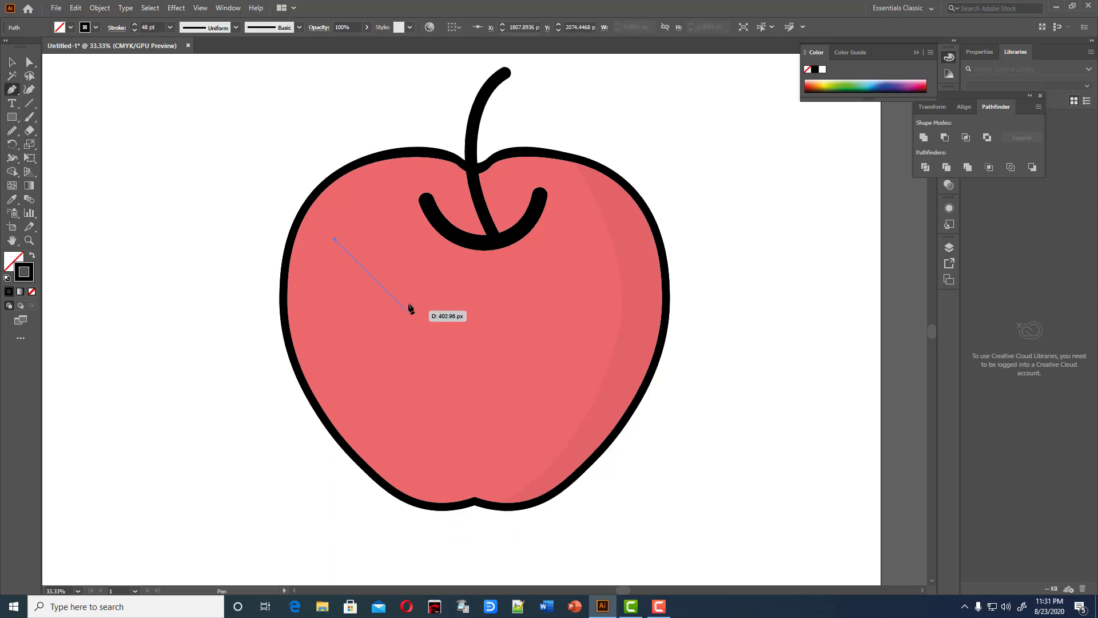
left_click_drag(407, 300, 469, 309)
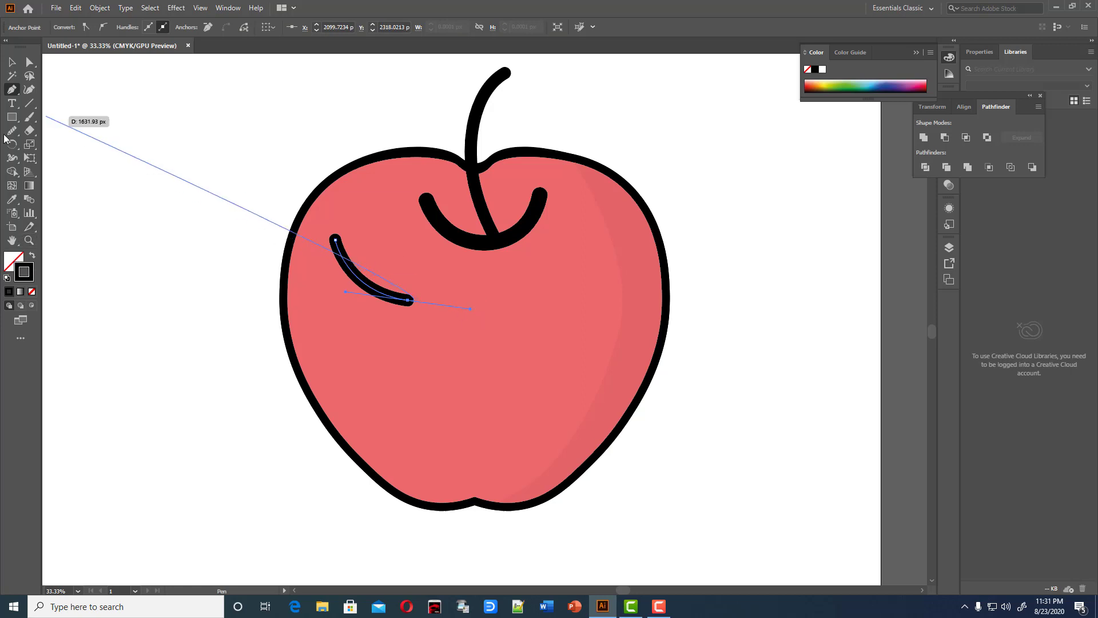
left_click(12, 62)
left_click(119, 247)
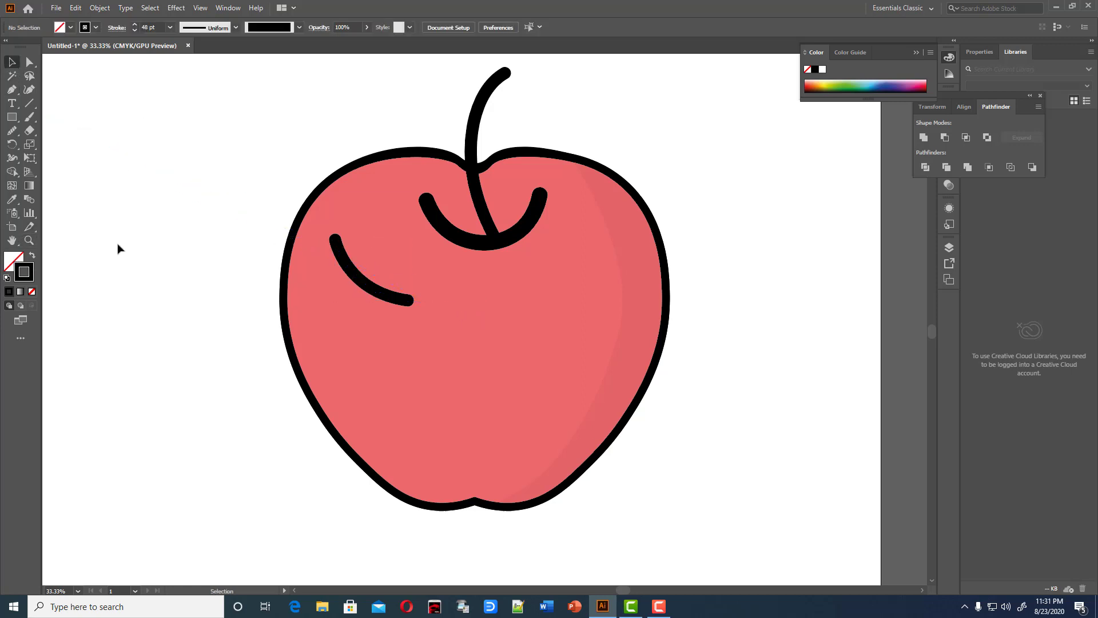
Set the highlight line's stroke colour to off-white F9F9F9.
left_click(393, 298)
double_click(28, 275)
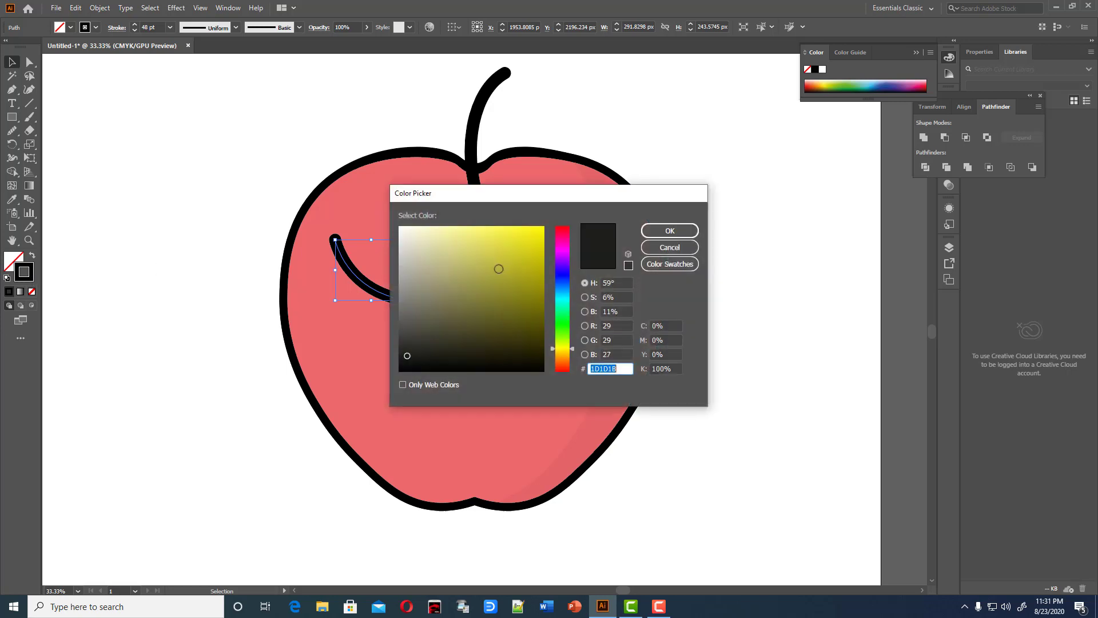
left_click_drag(417, 232, 400, 228)
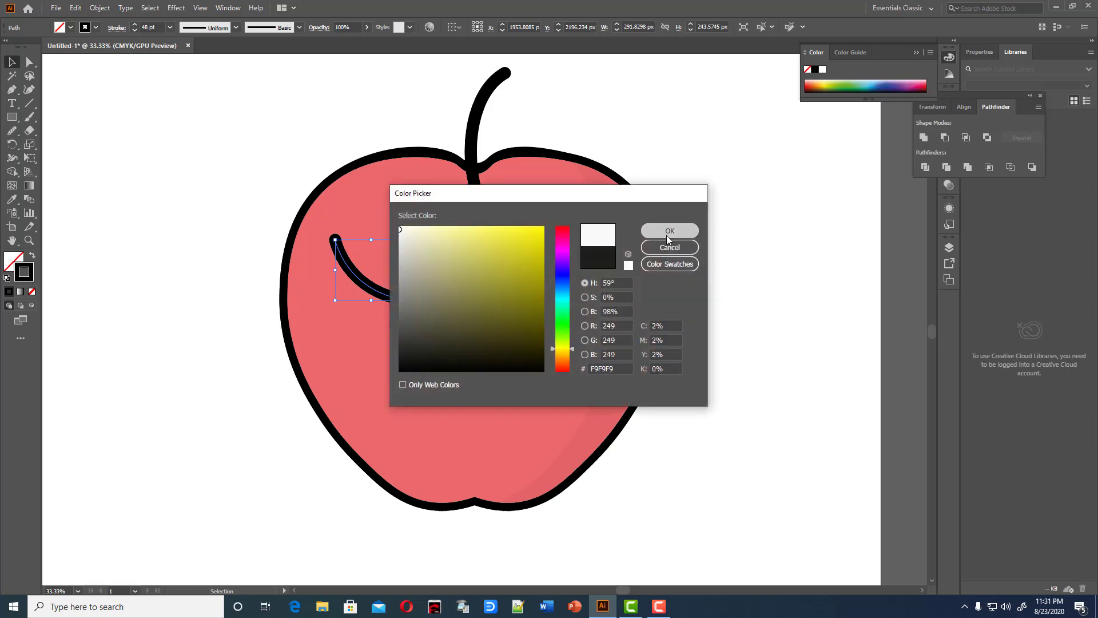
left_click(669, 230)
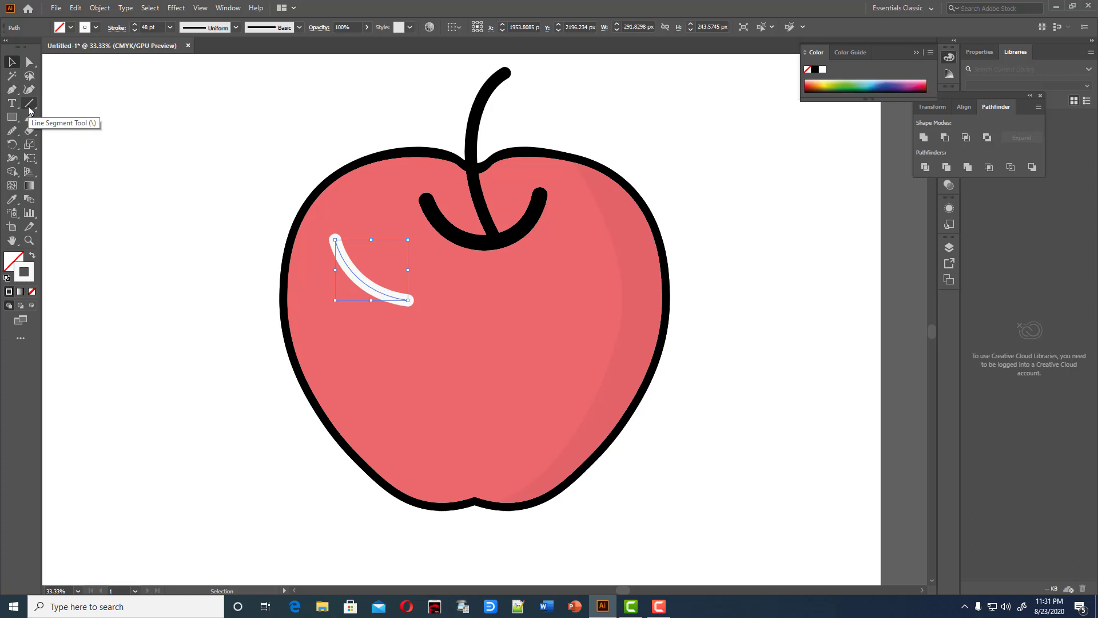
Reshape the highlight with the Curvature Tool into a longer, flatter arc about 388 by 216 px.
left_click(29, 89)
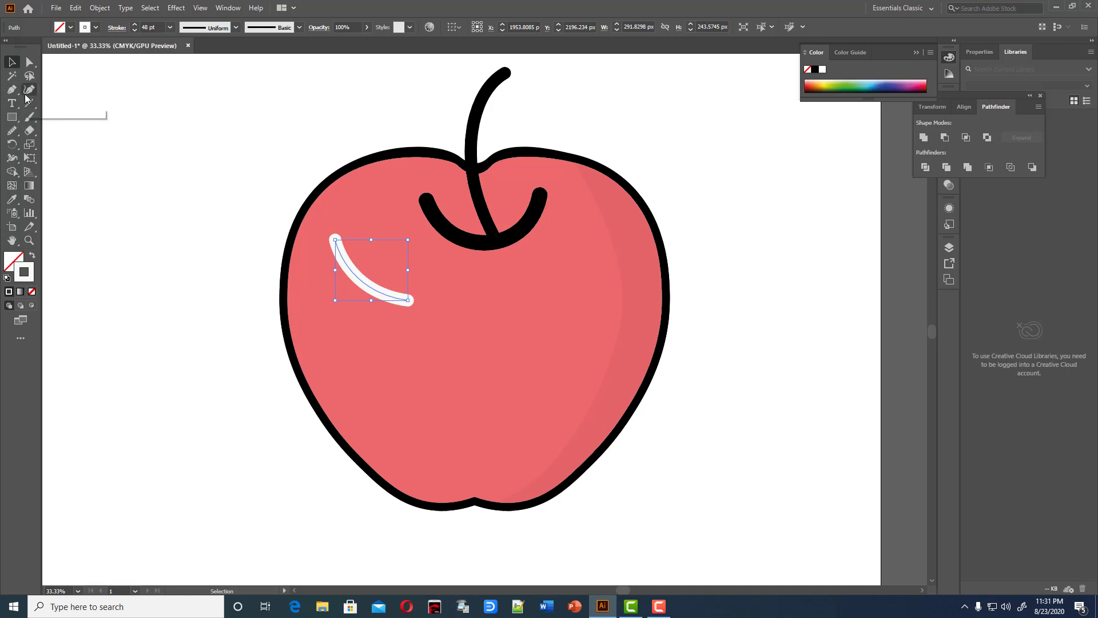
left_click(358, 279)
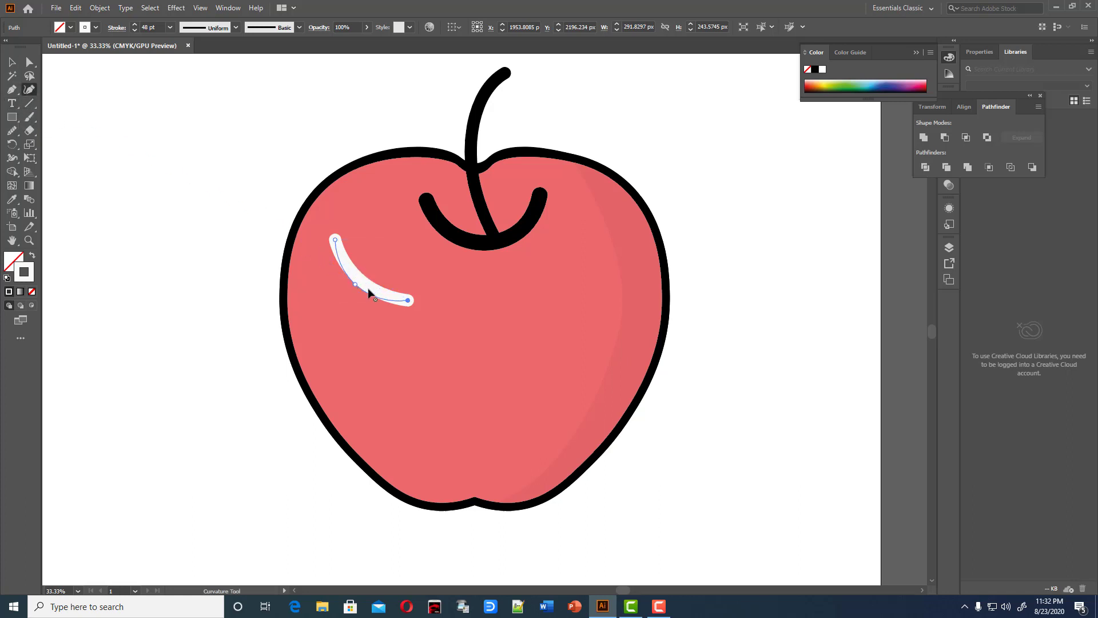
left_click_drag(407, 300, 433, 300)
left_click_drag(336, 239, 336, 248)
left_click_drag(356, 285, 368, 288)
key("v")
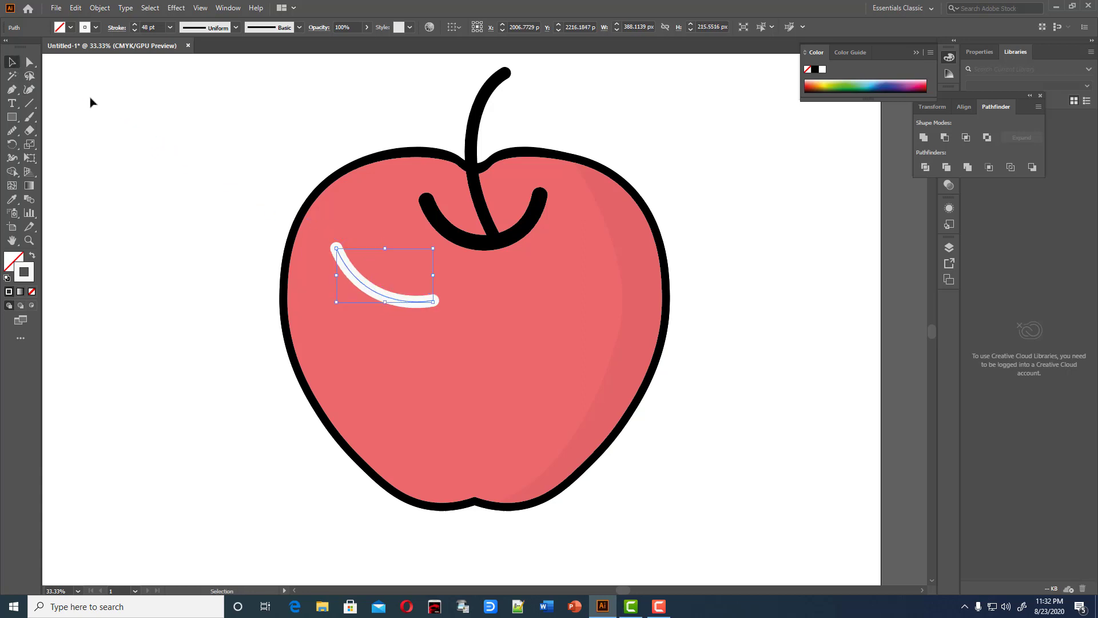
left_click(89, 102)
mouse_move(410, 303)
left_mouse_down()
mouse_move(420, 306)
mouse_move(410, 303)
left_mouse_up()
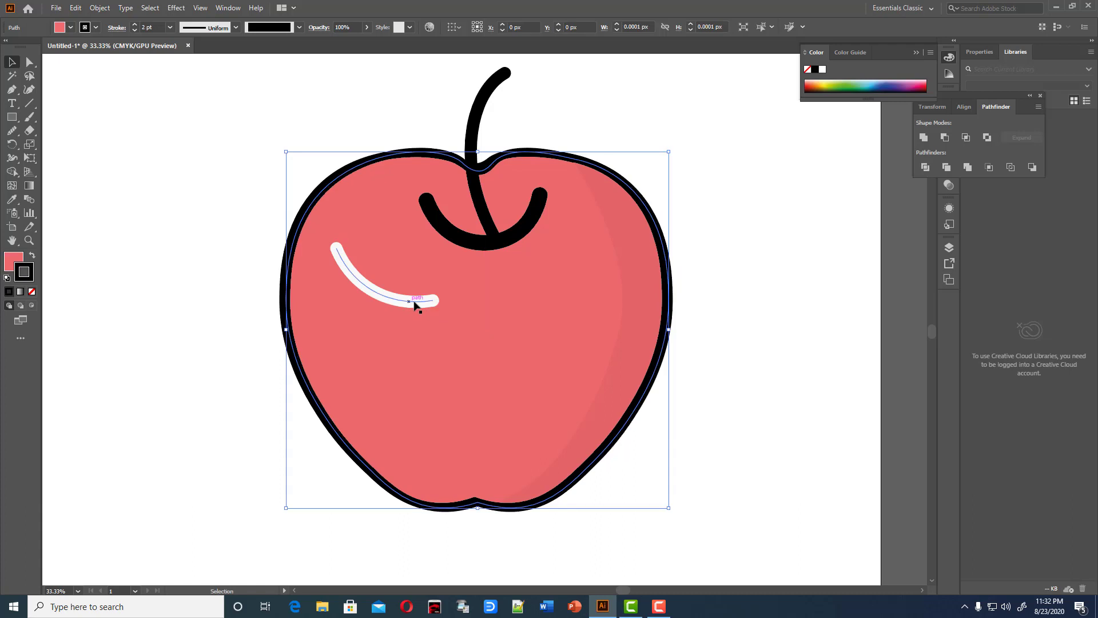
left_click(582, 116)
key("ctrl+z")
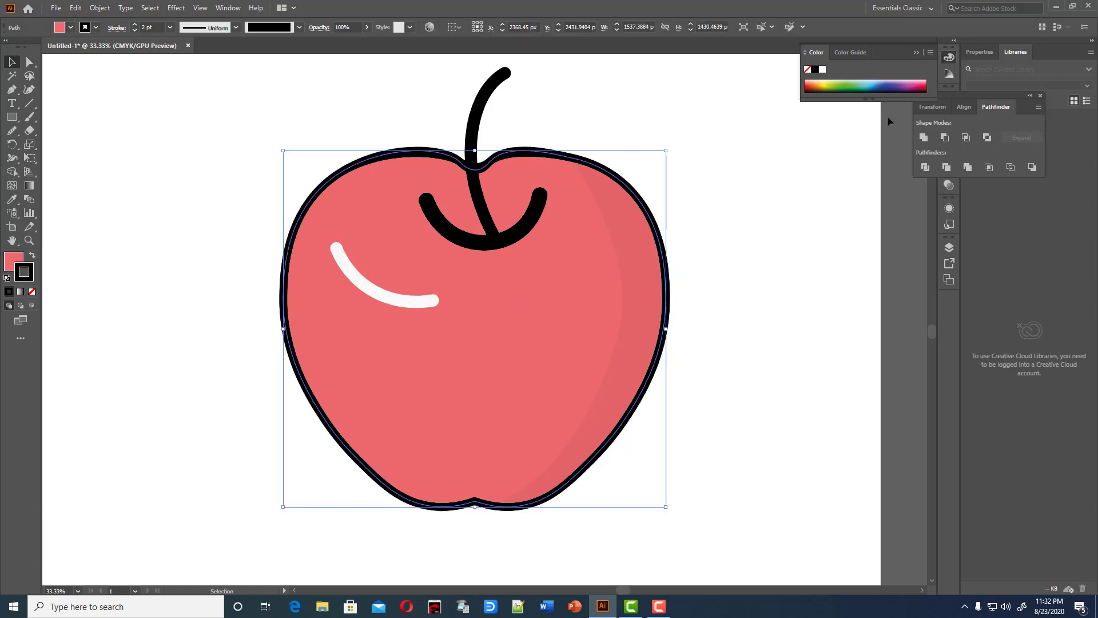
left_click(198, 125)
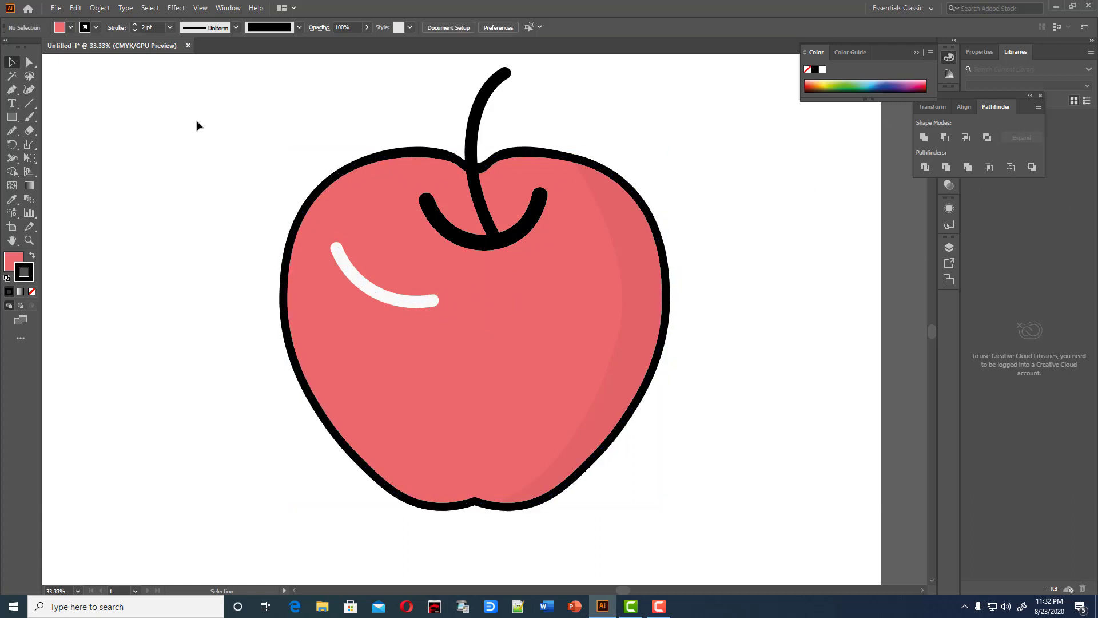
Draw a circle about 38 px across beside the apple and give it a white fill with no stroke.
mouse_move(11, 116)
left_mouse_down()
mouse_move(42, 130)
mouse_move(42, 144)
left_mouse_up()
left_click_drag(129, 149, 136, 157)
left_click(12, 199)
left_click(89, 165)
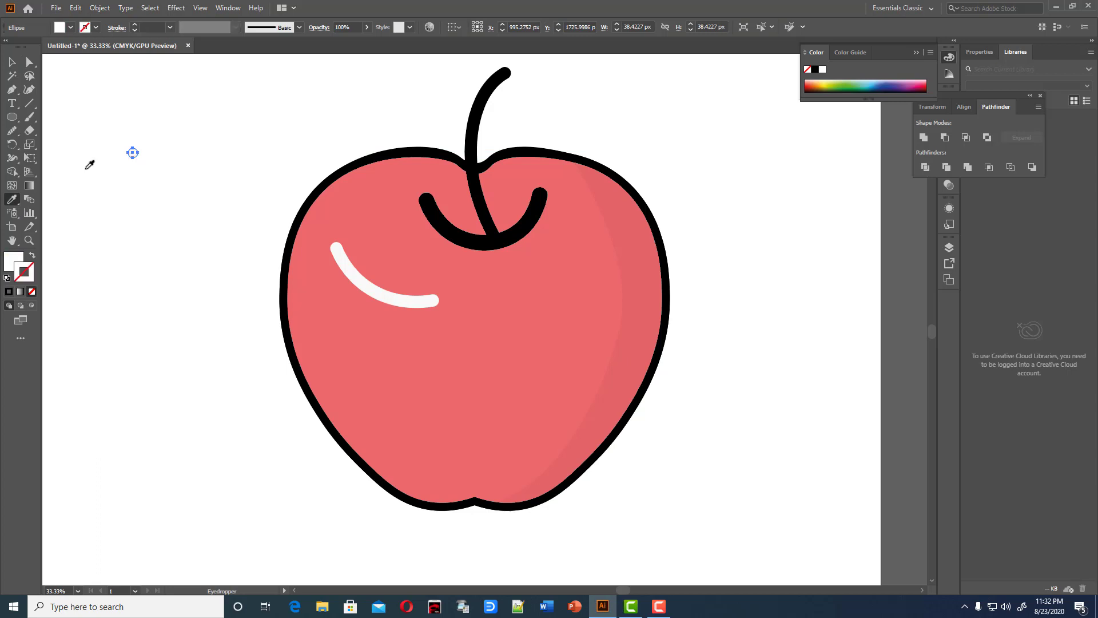
Move the white circle just above the highlight arc's upper end and enlarge it to about 60 px across.
left_click(17, 60)
left_click(208, 93)
mouse_move(135, 154)
left_mouse_down()
mouse_move(314, 213)
mouse_move(329, 237)
left_mouse_up()
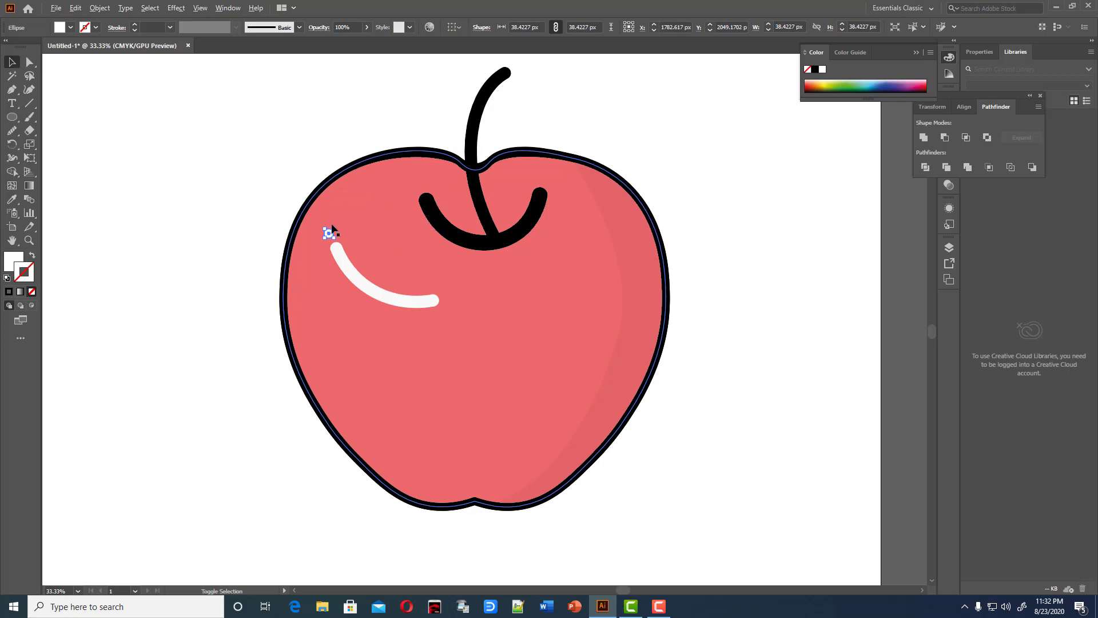
left_click_drag(336, 227, 334, 226)
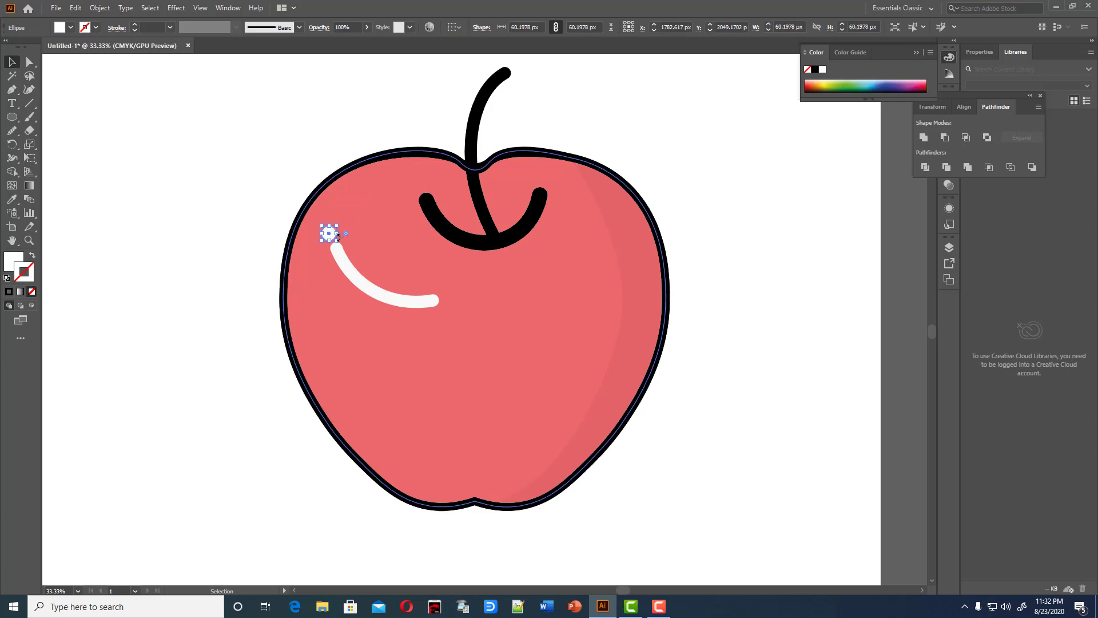
left_click(275, 138)
Select all parts of the apple and move it up and left, near the artboard's horizontal centre.
key("ctrl+minus")
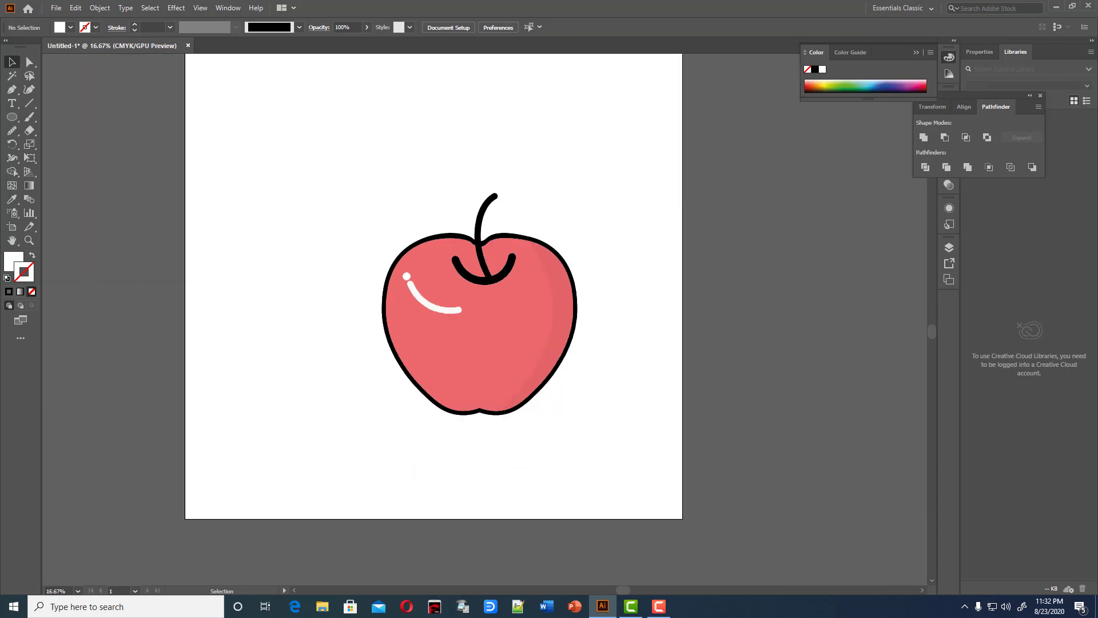
left_click_drag(306, 162, 658, 560)
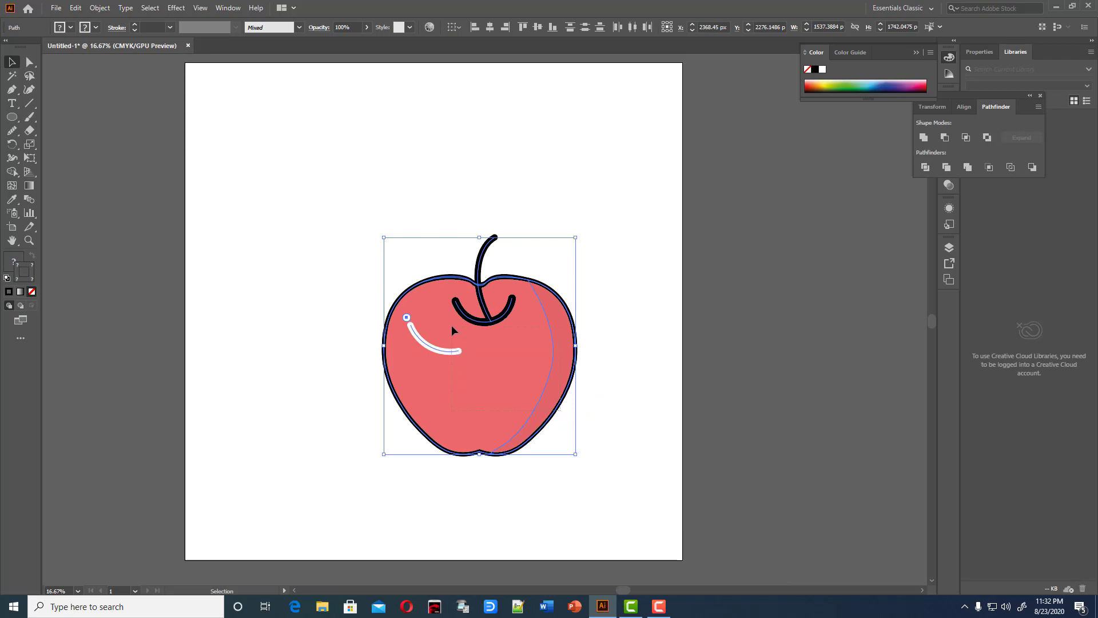
left_click(454, 299, "shift")
left_click(365, 238)
left_click_drag(322, 199, 667, 503)
left_click_drag(573, 370, 512, 301)
left_click(589, 309)
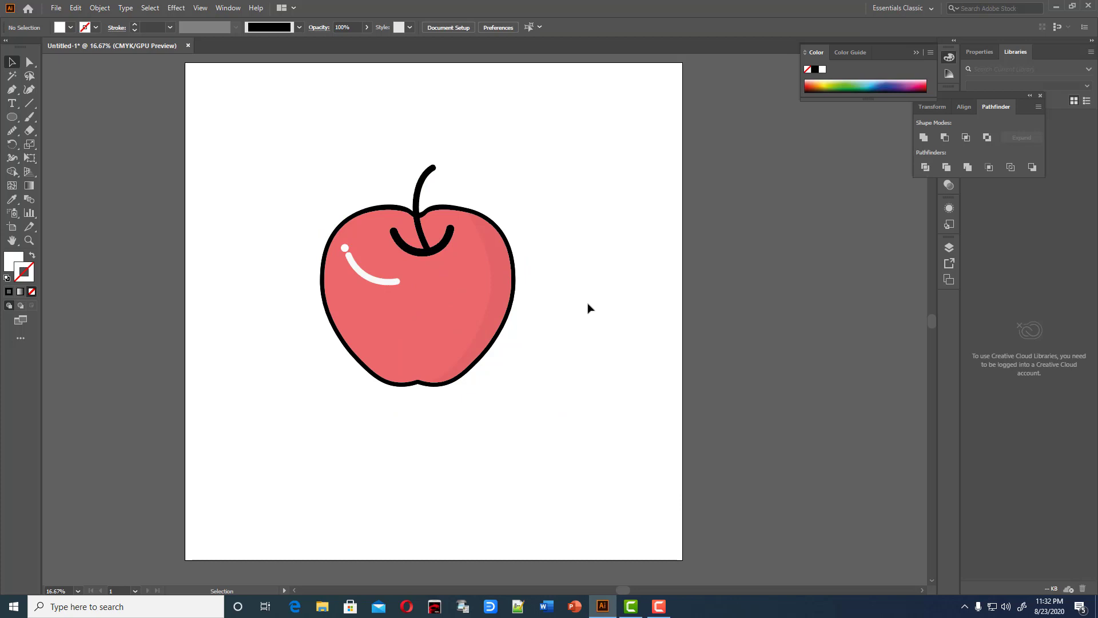